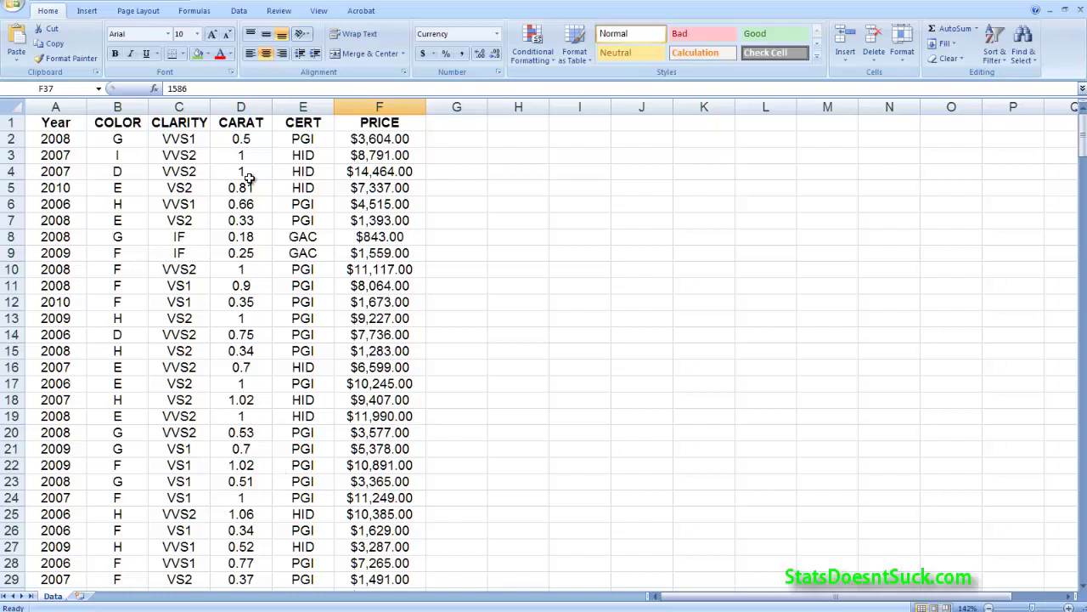
Step: Create a copy of the Data sheet in the same workbook, placed at the end
click(120, 106)
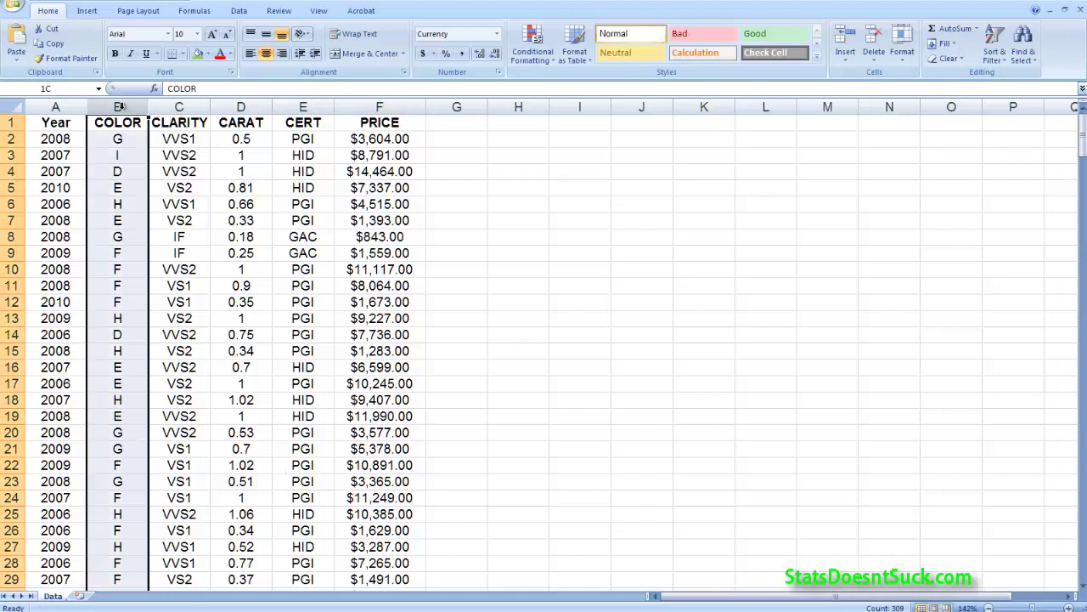
click(178, 107)
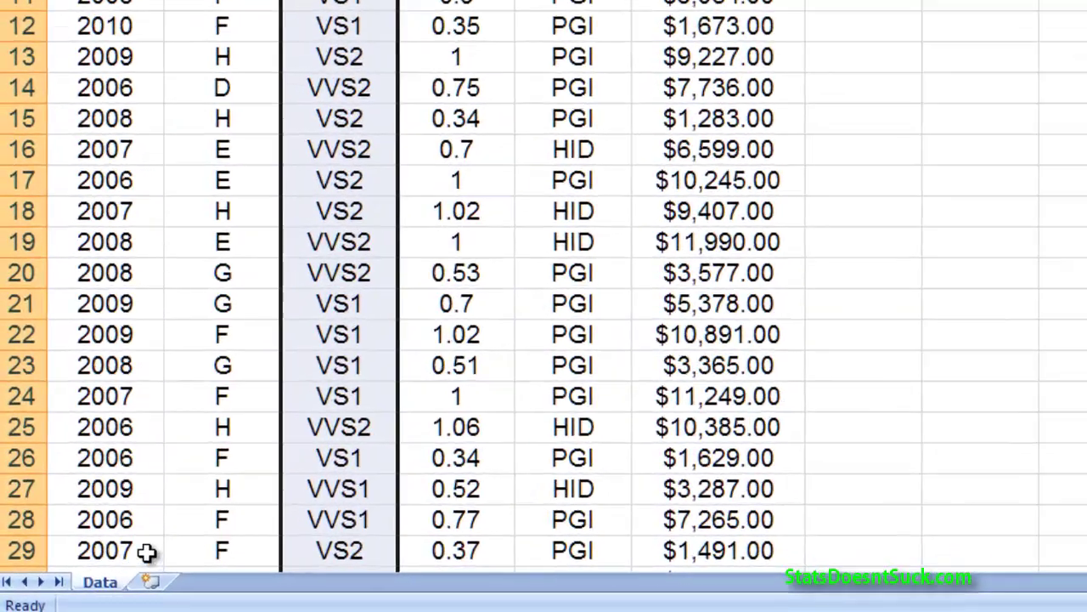
right_click(115, 582)
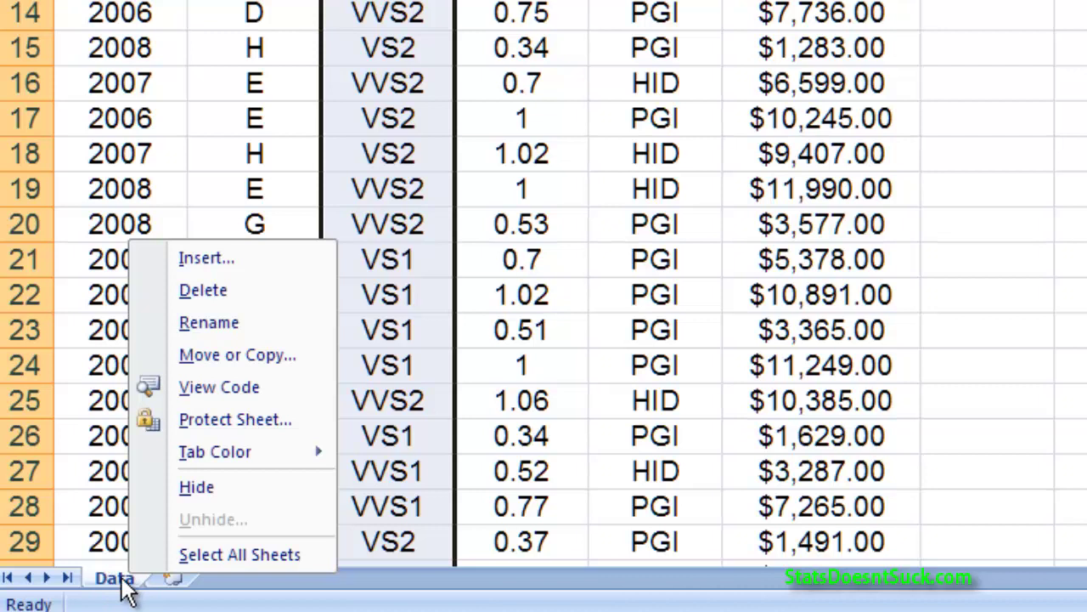
click(227, 356)
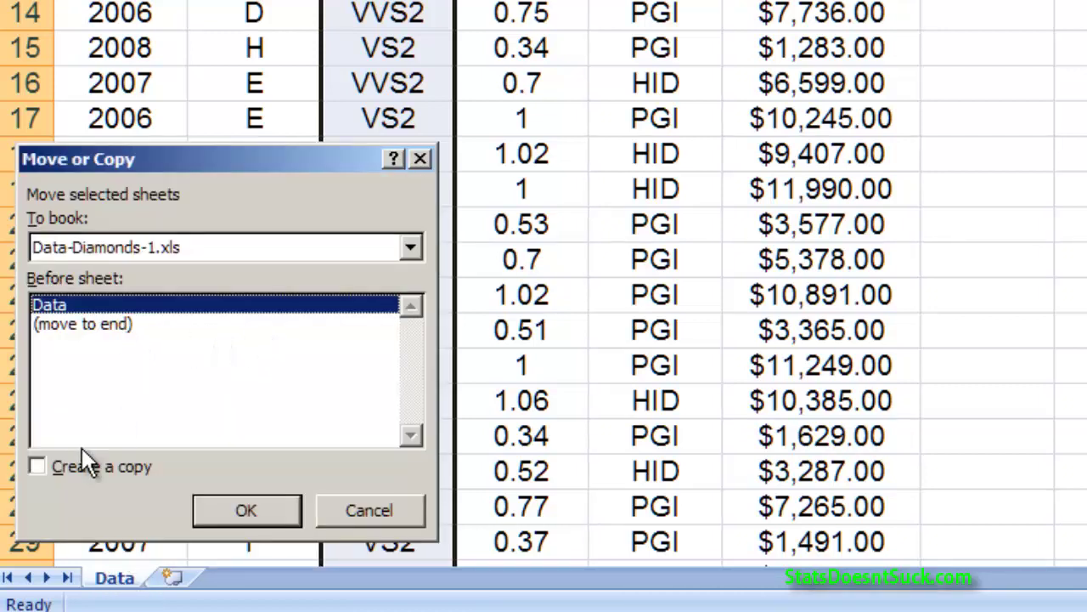
click(102, 467)
click(112, 325)
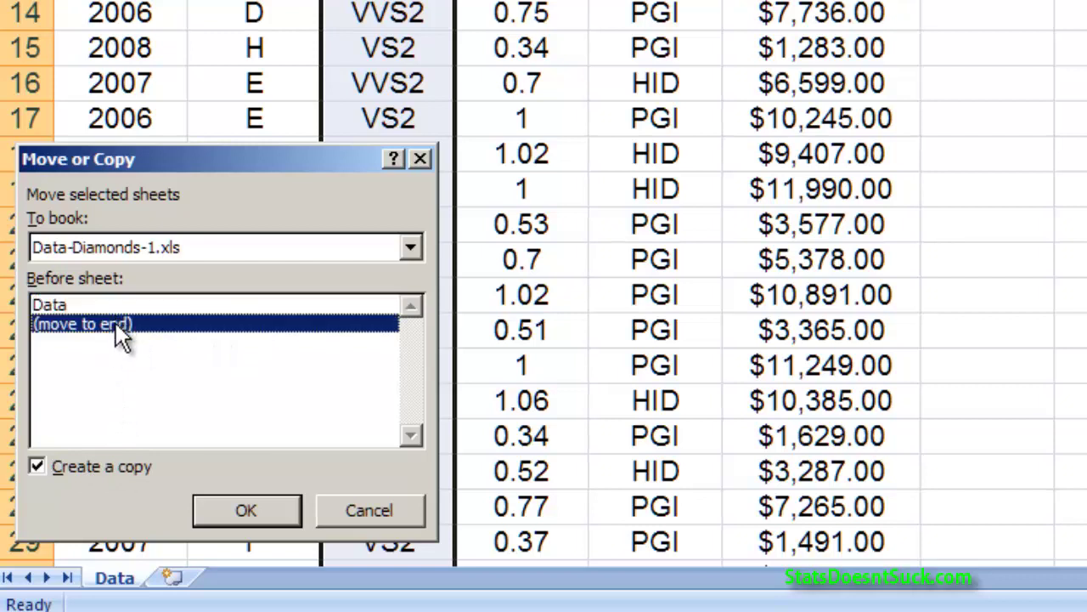
click(272, 510)
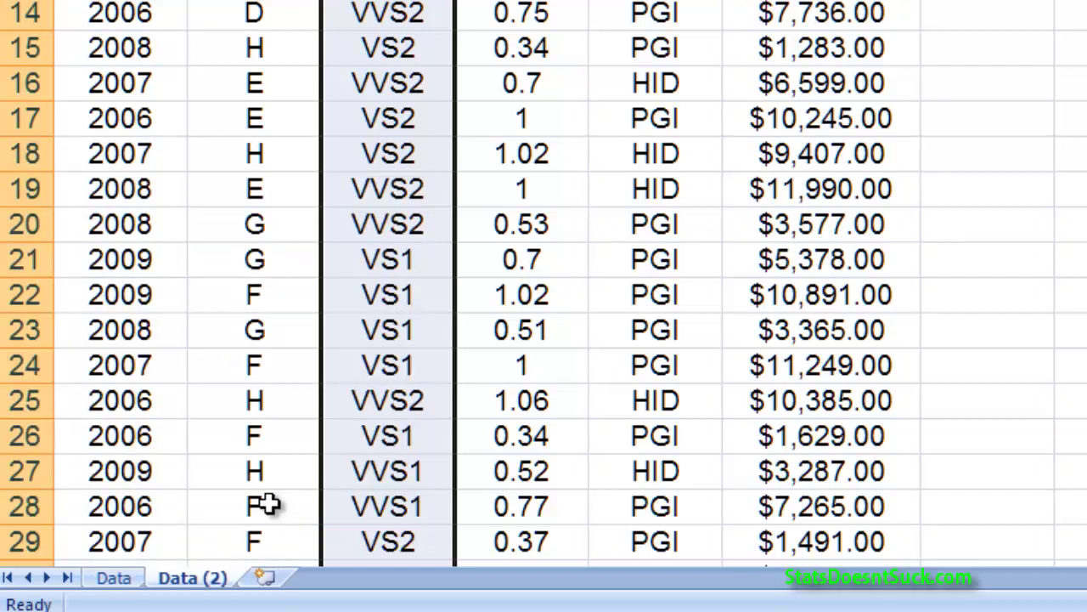
Step: Rename the copied sheet as (a)
double_click(208, 577)
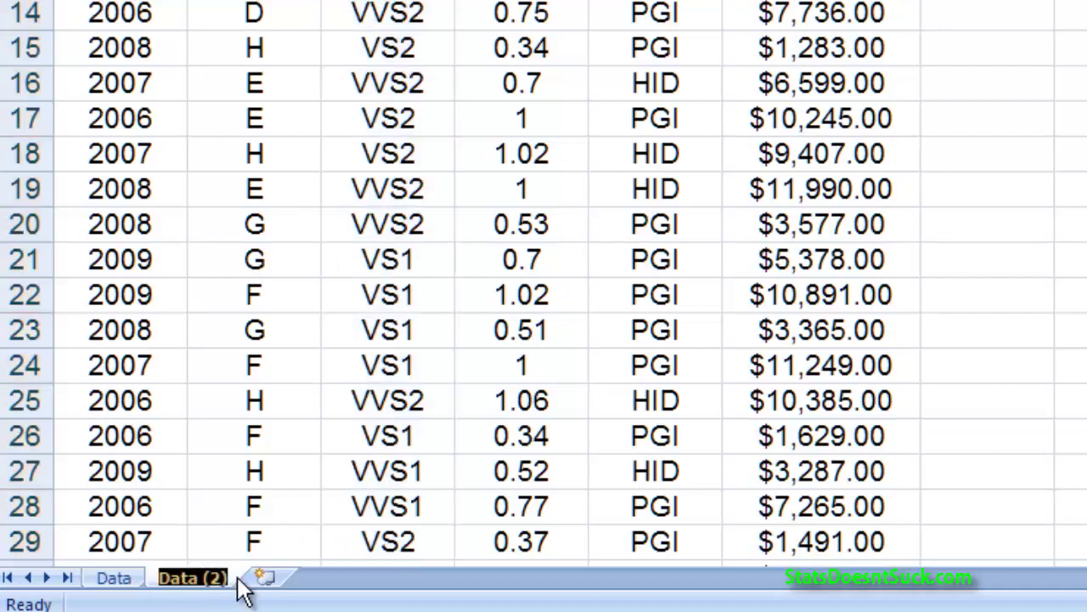
text((a))
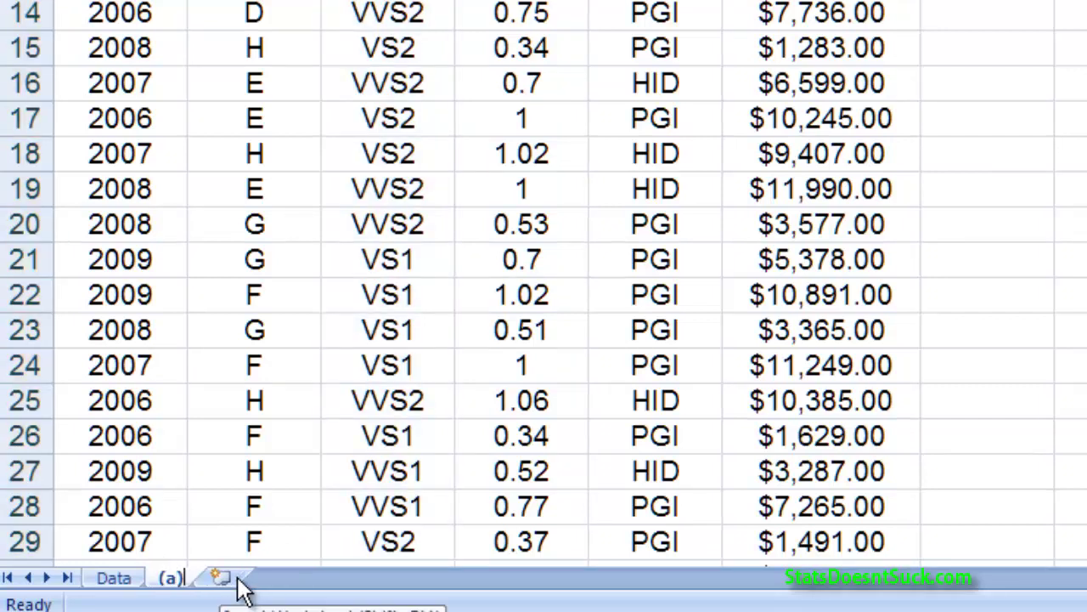
key(Return)
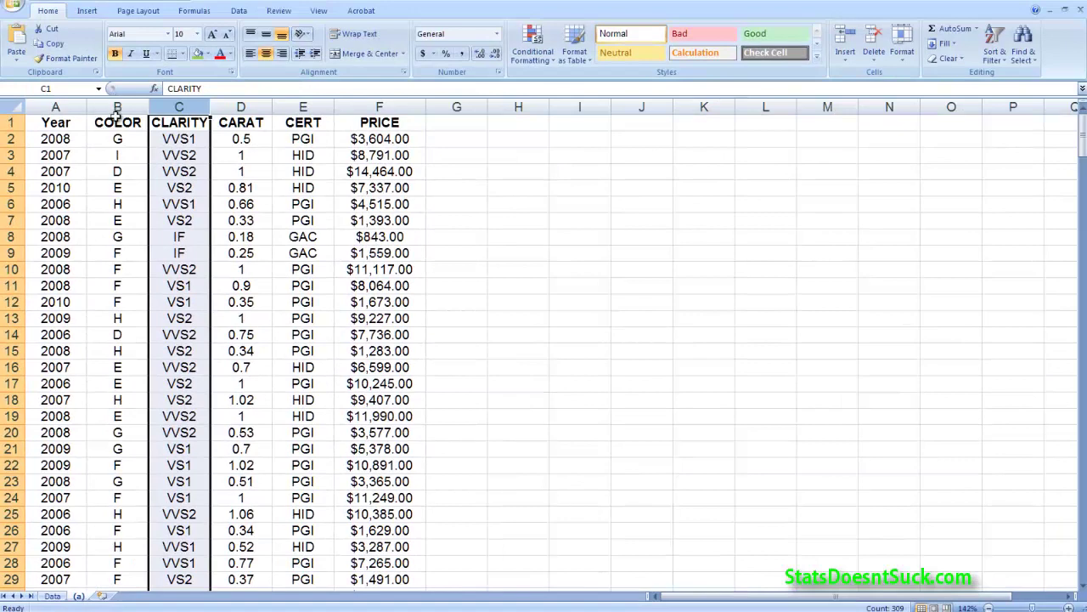
Step: Delete the Year, CARAT, CERT and PRICE columns from sheet (a), keeping only COLOR and CLARITY
click(67, 107)
right_click(68, 108)
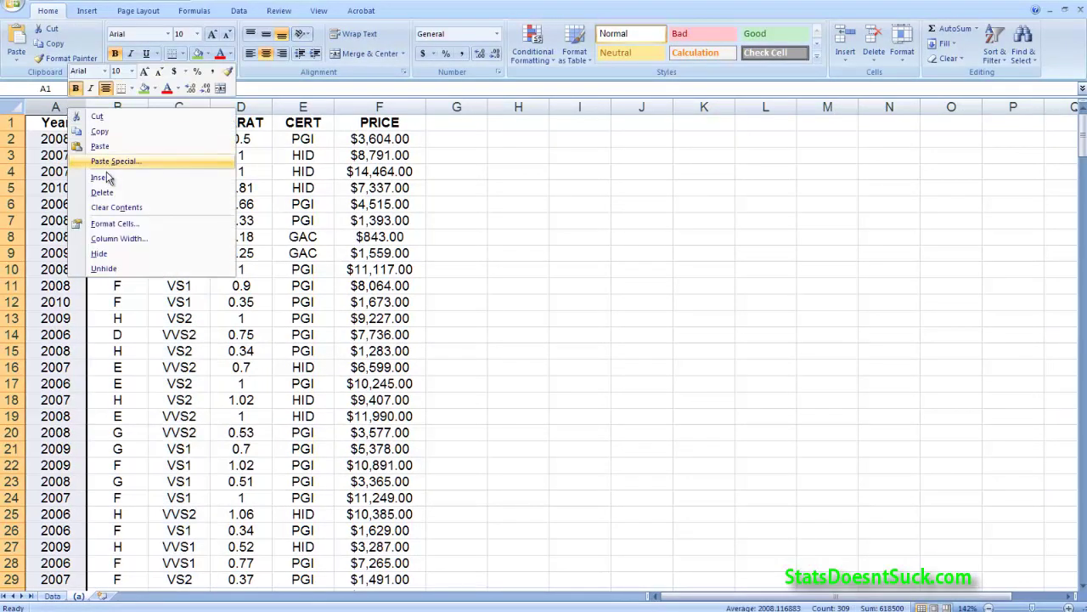
click(102, 192)
drag(177, 107, 308, 109)
right_click(307, 109)
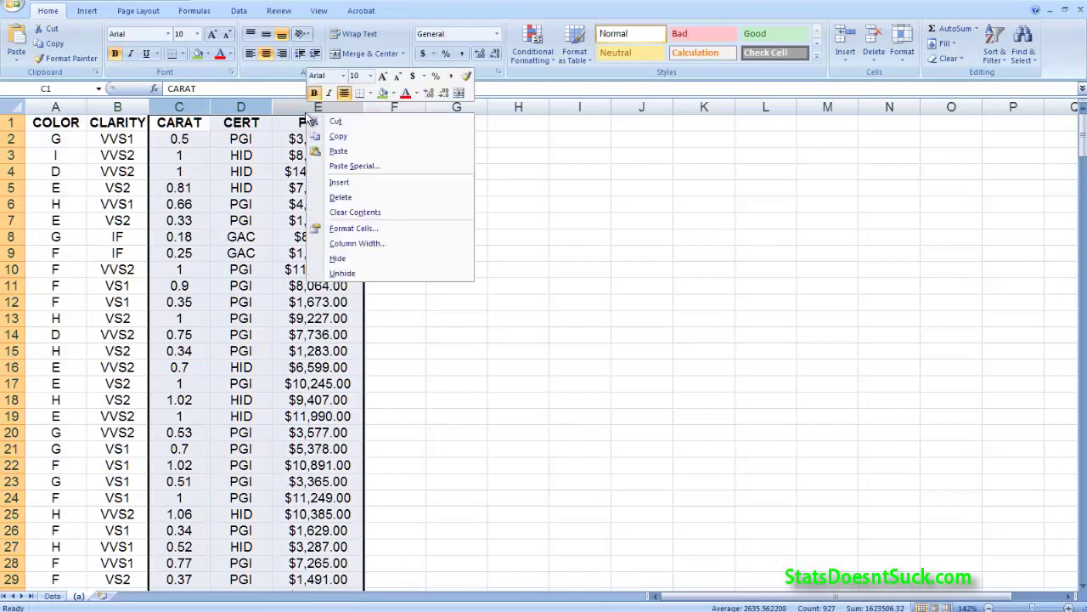
click(344, 198)
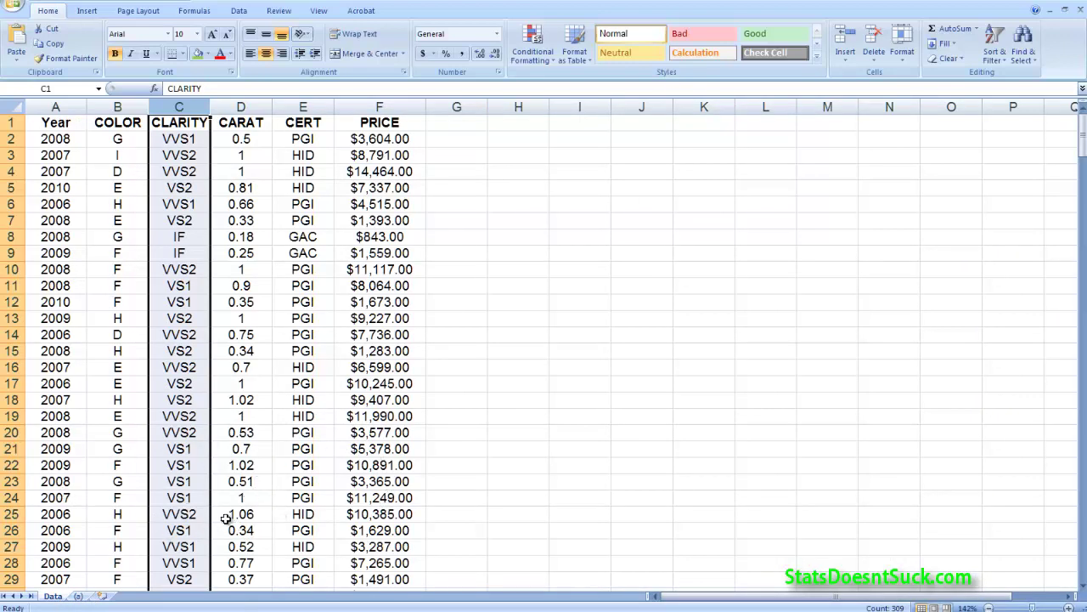
Step: Begin a PivotTable from sheet (a), selecting the COLOR data in A1:A309 as its source range
click(79, 596)
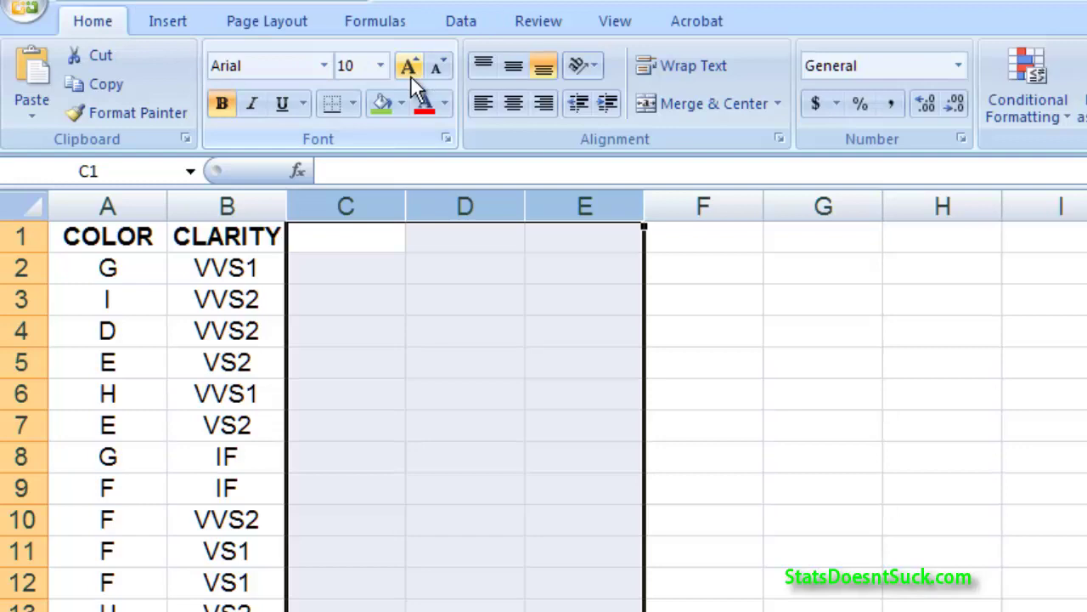
click(167, 23)
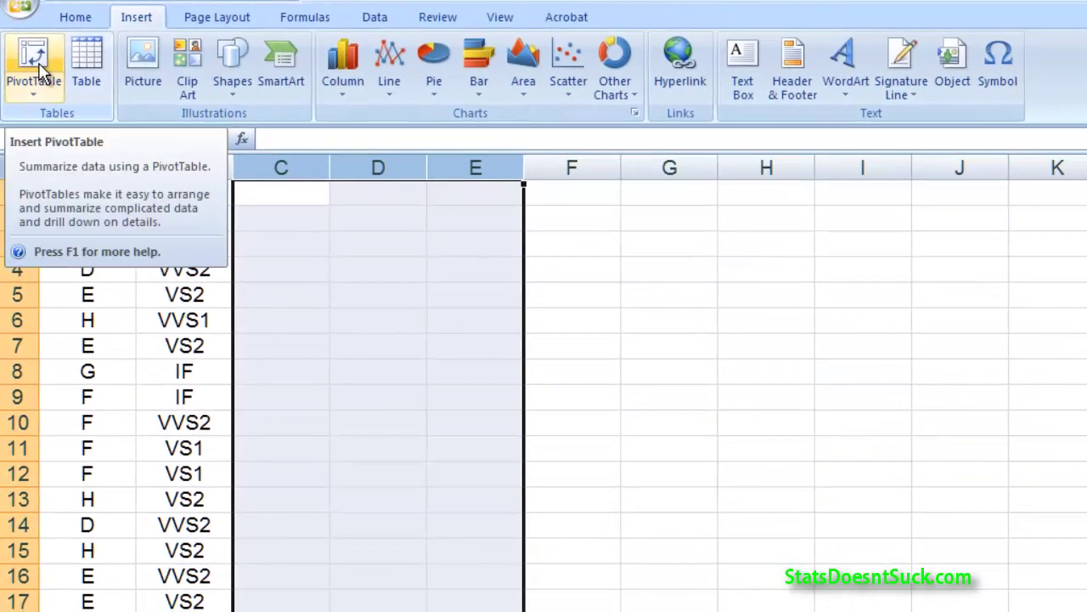
click(38, 68)
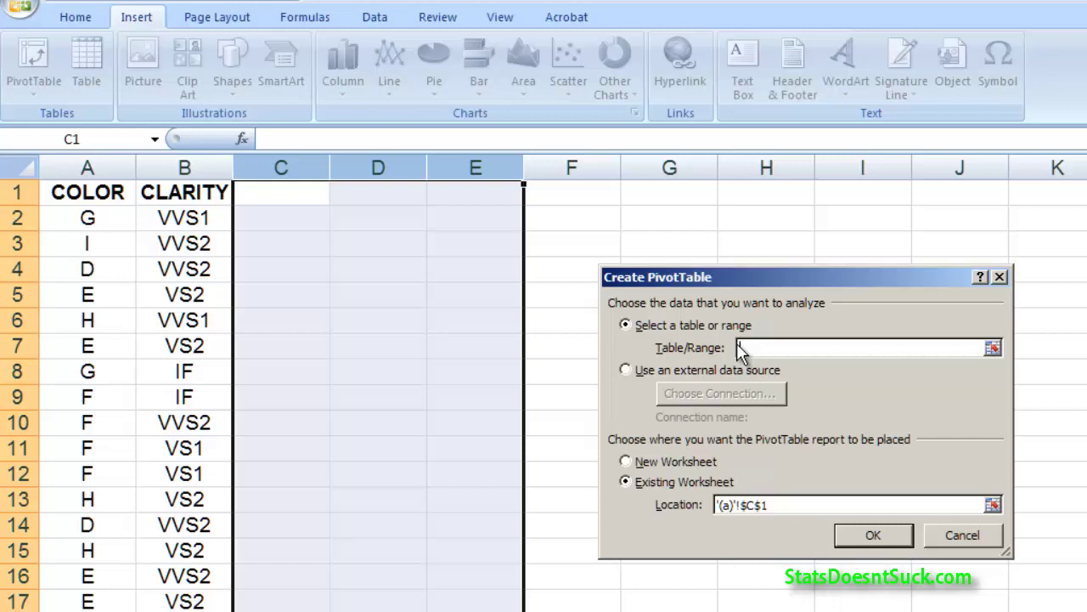
click(993, 348)
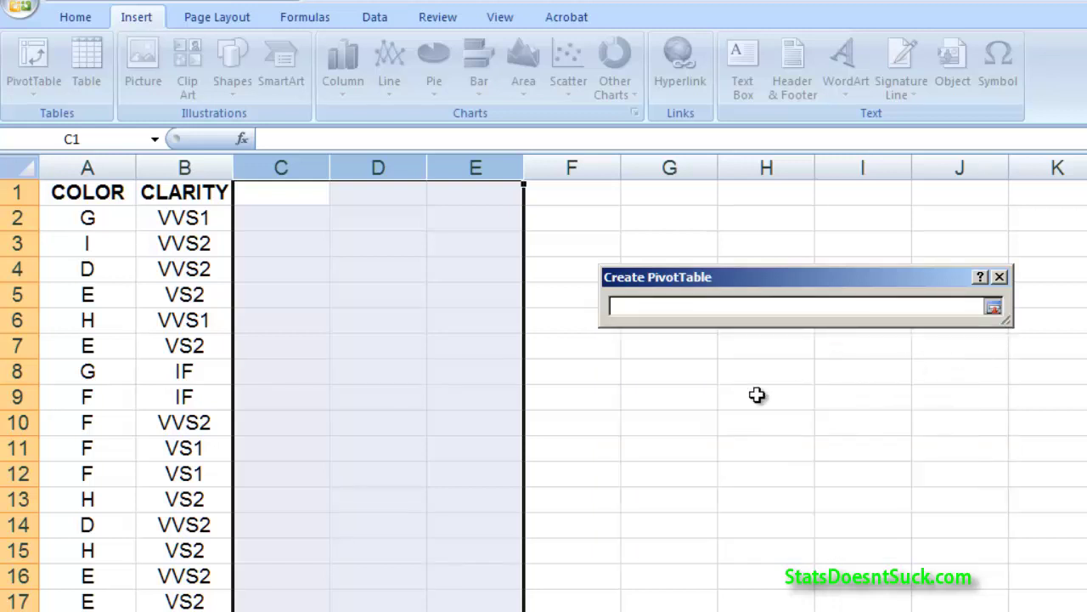
mouse_move(101, 192)
mouse_down()
mouse_move(87, 577)
mouse_move(89, 219)
mouse_move(83, 611)
mouse_up()
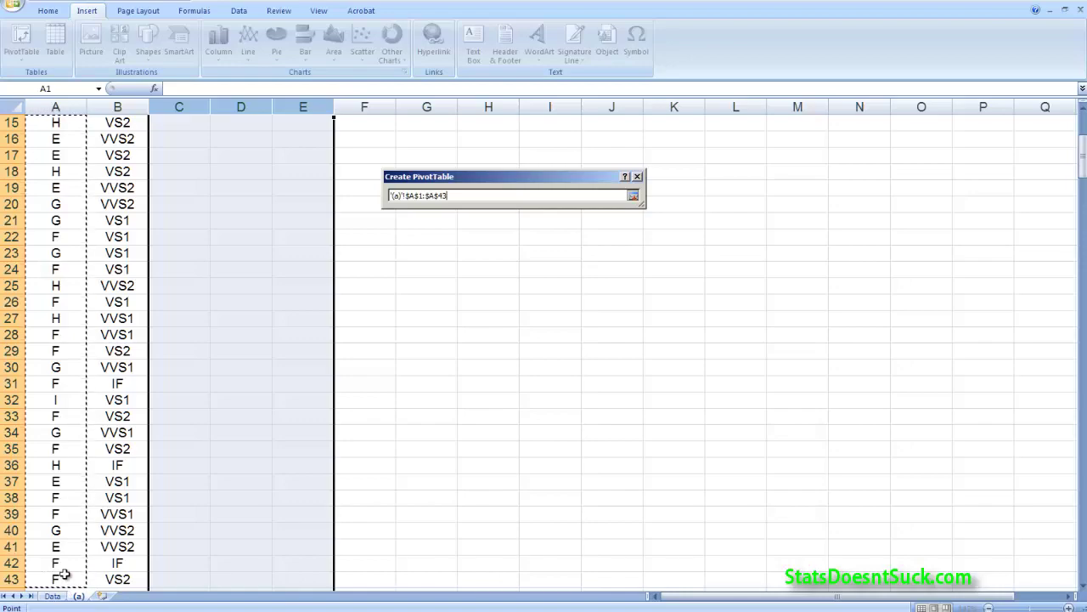
drag(64, 575, 64, 575)
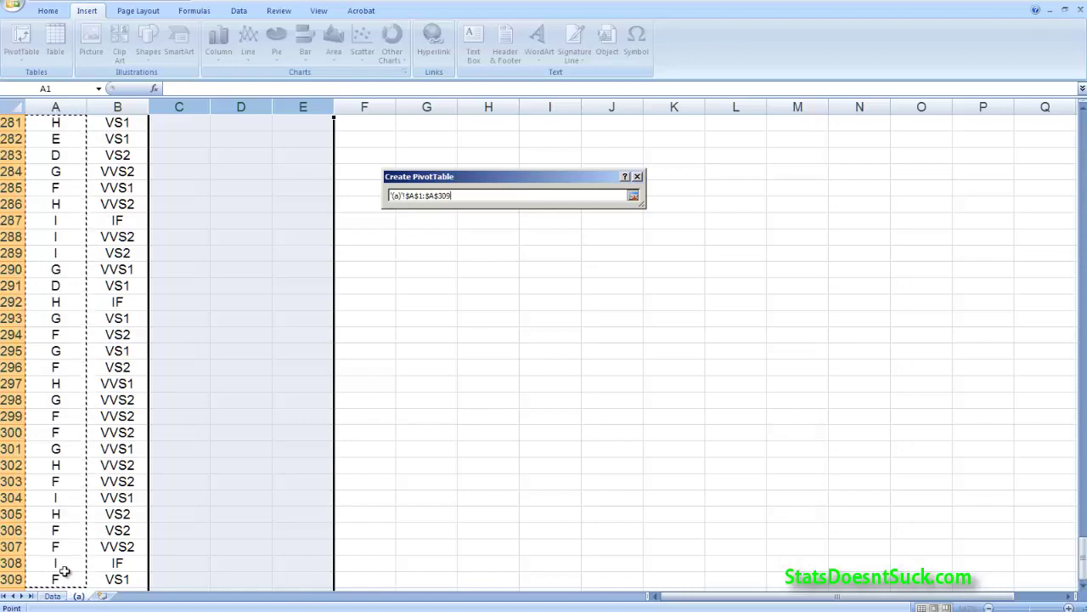
drag(63, 576, 63, 534)
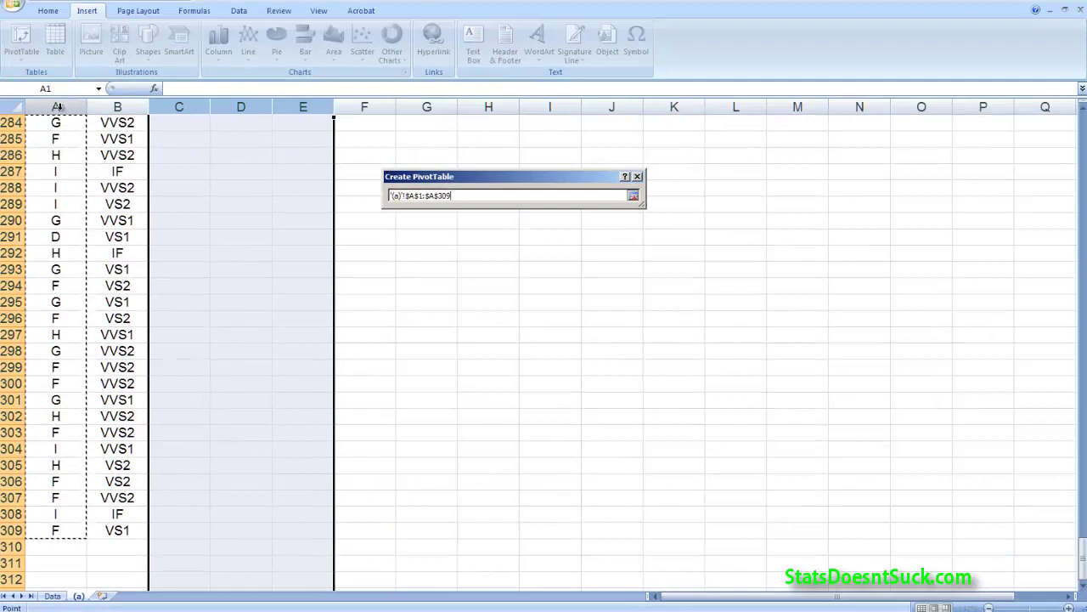
Step: Try using the whole of column A as the PivotTable's source and inspect the empty cells below the data
click(58, 105)
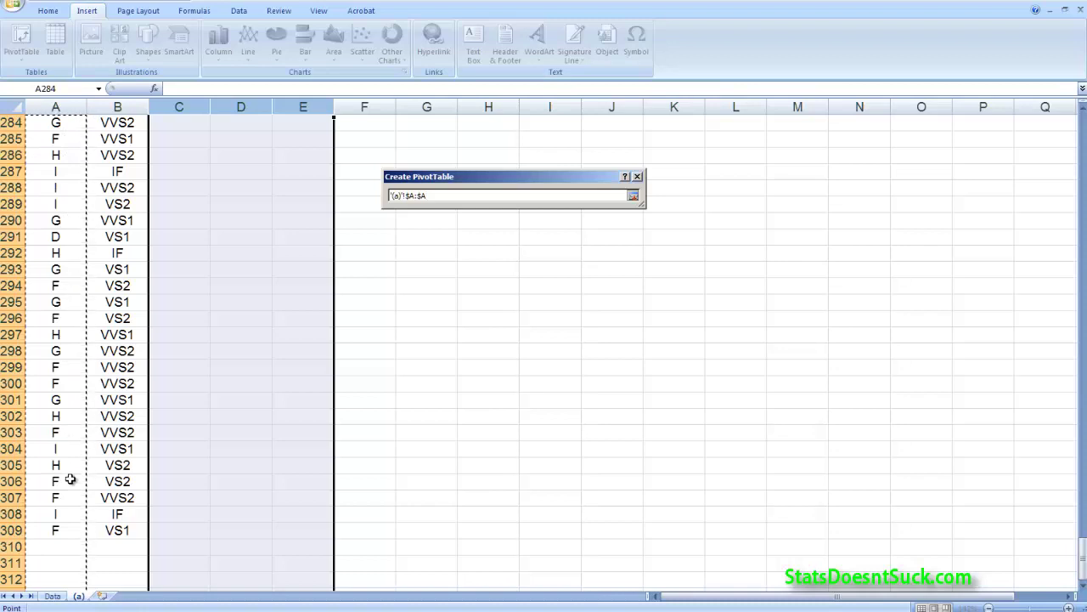
scroll(70, 480, down, 3)
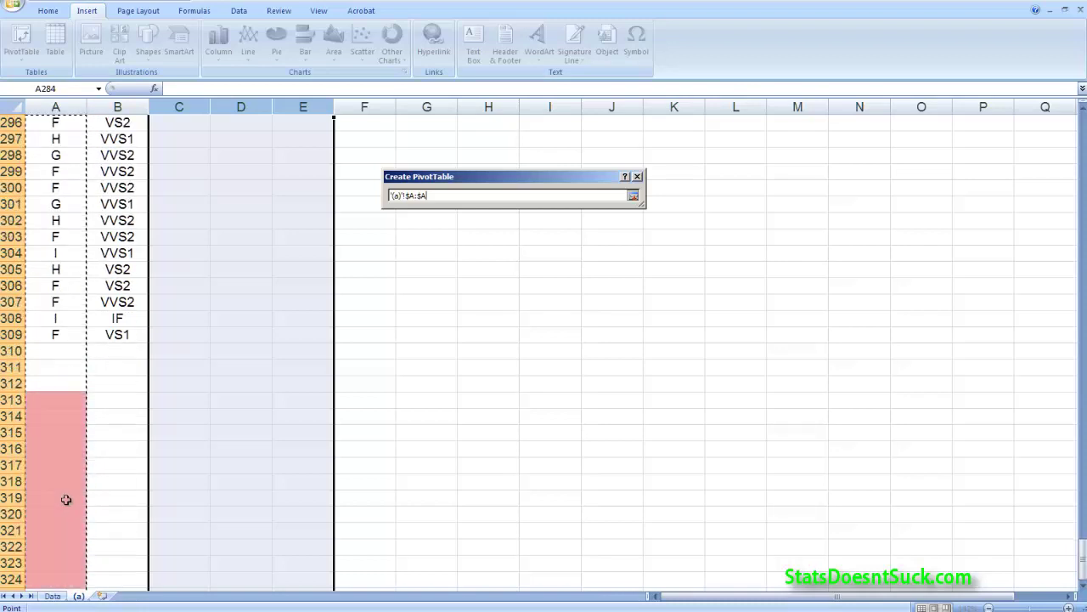
scroll(66, 500, down, 3)
scroll(67, 493, up, 6)
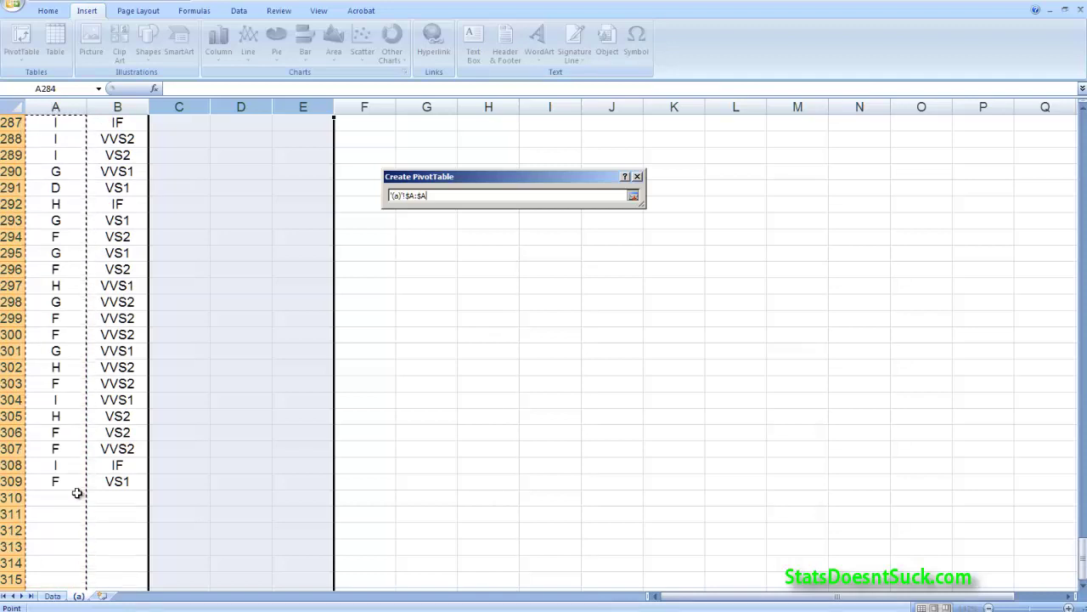
Step: Set the PivotTable source back to A1:A309 on sheet (a) and create the table on a new worksheet
key(ctrl+Home)
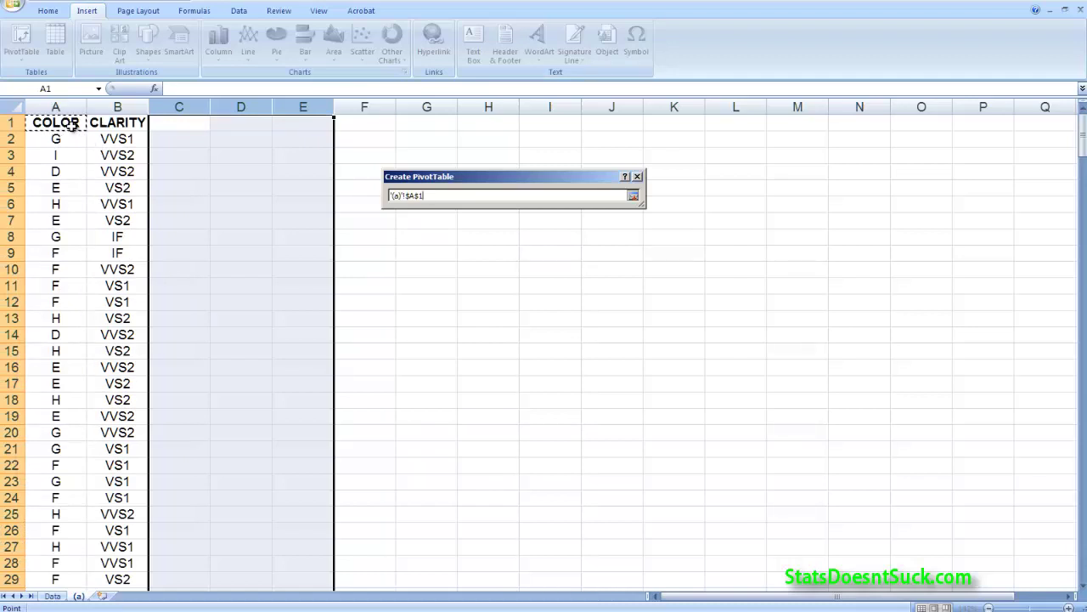
key(ctrl+shift+Down)
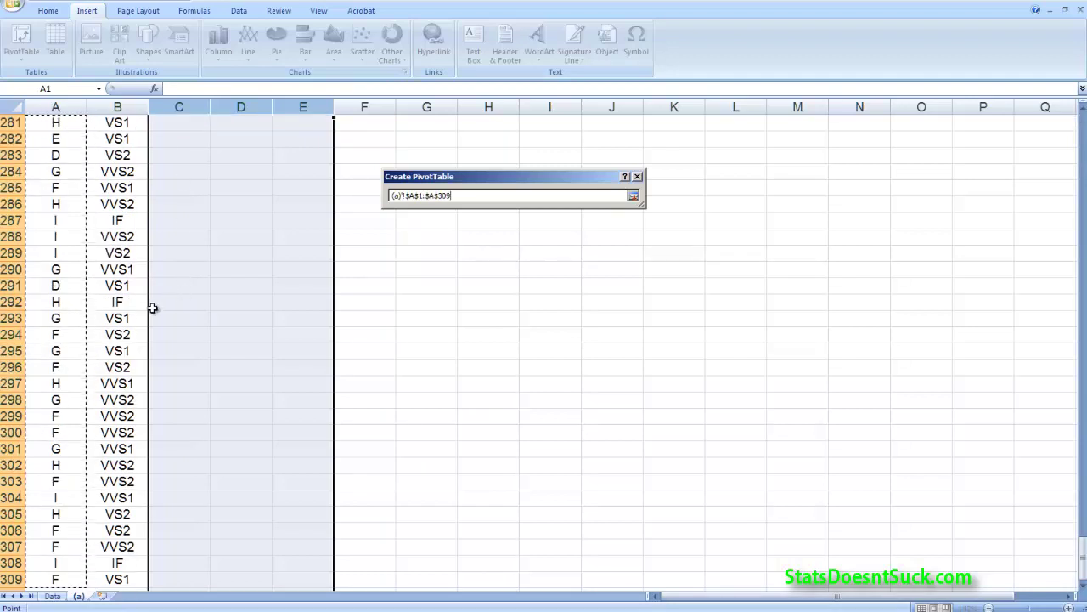
scroll(152, 307, down, 2)
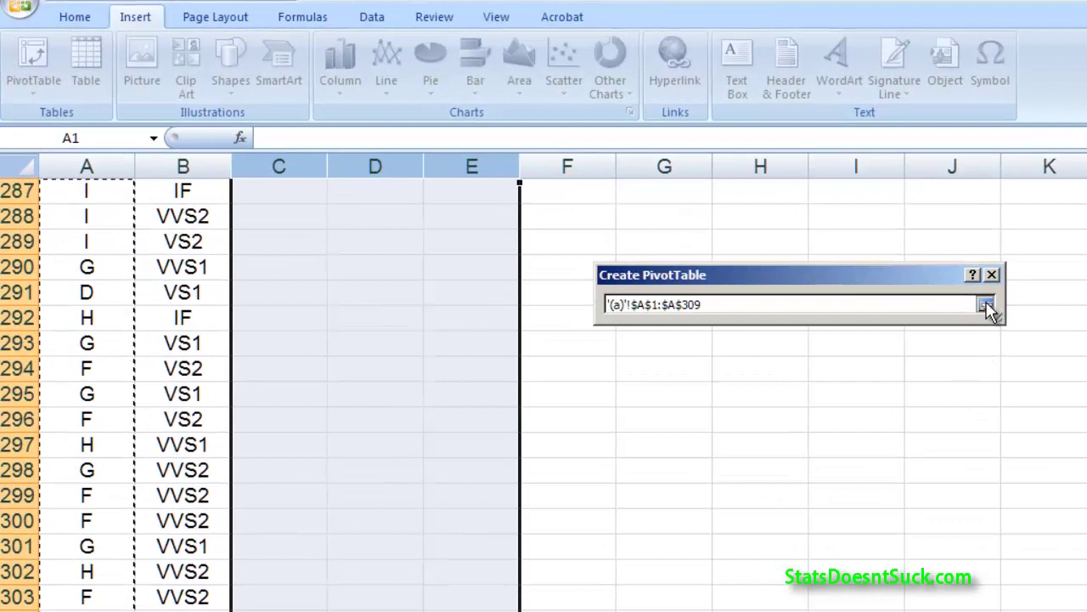
click(985, 306)
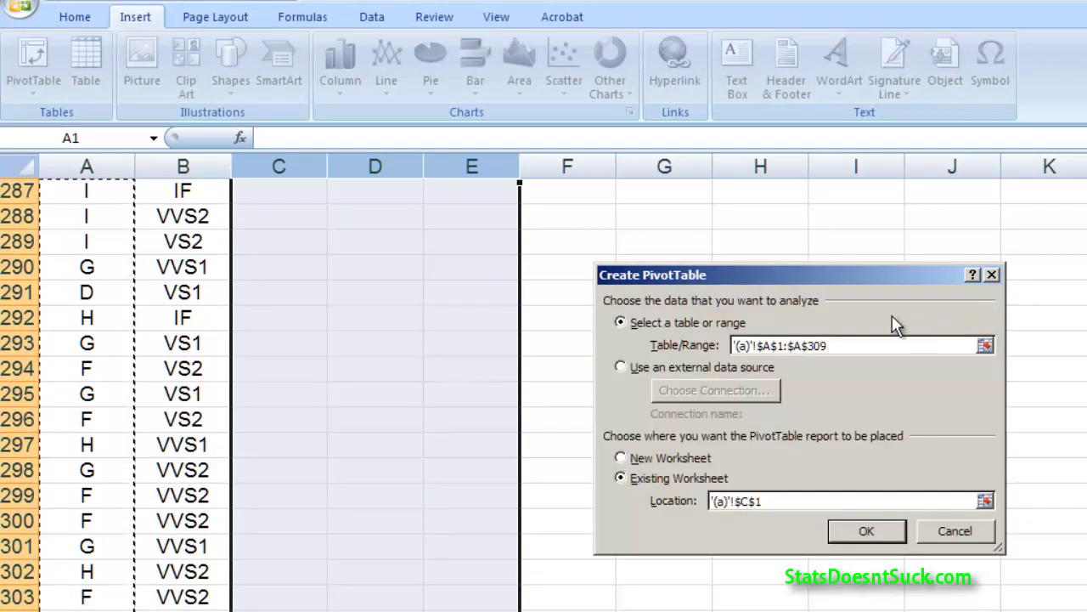
click(623, 458)
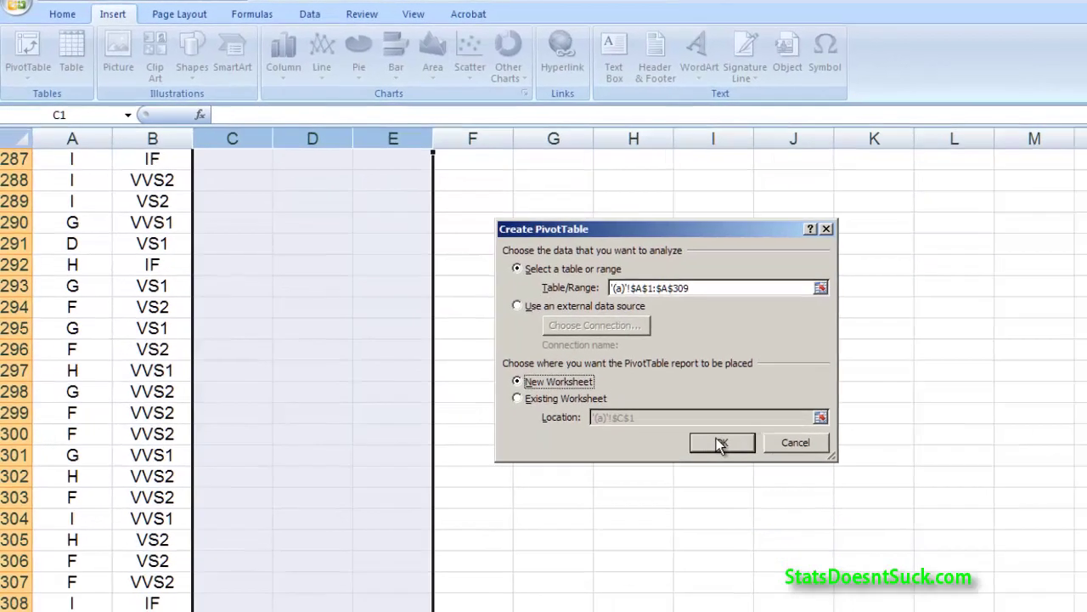
click(866, 531)
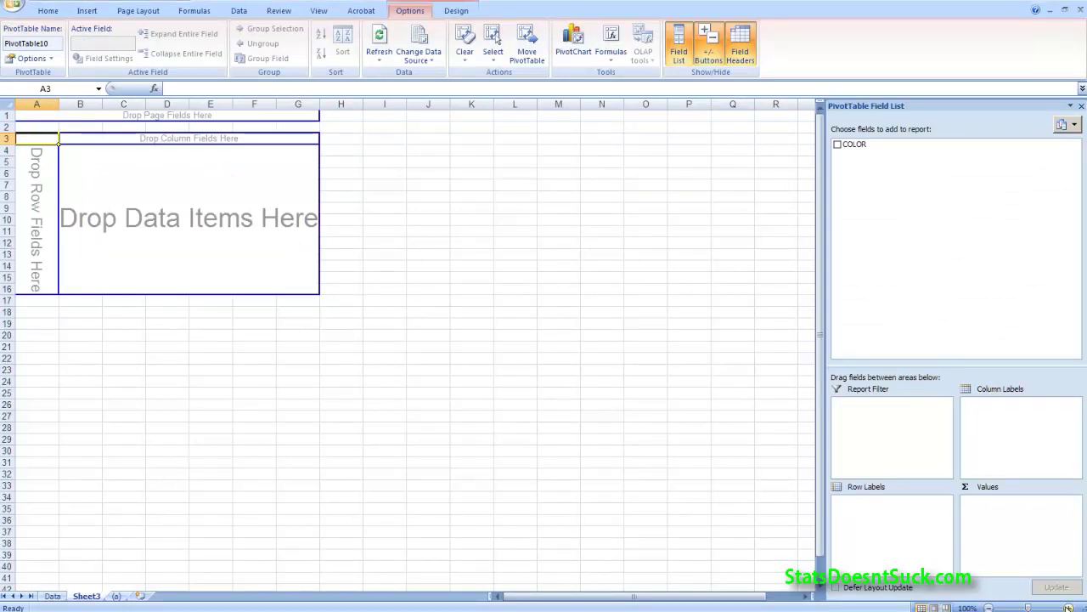
Step: Add the COLOR field to the PivotTable as row labels and also as the data values
click(1069, 608)
click(1069, 608)
click(1068, 608)
click(1068, 608)
click(1069, 608)
click(1069, 608)
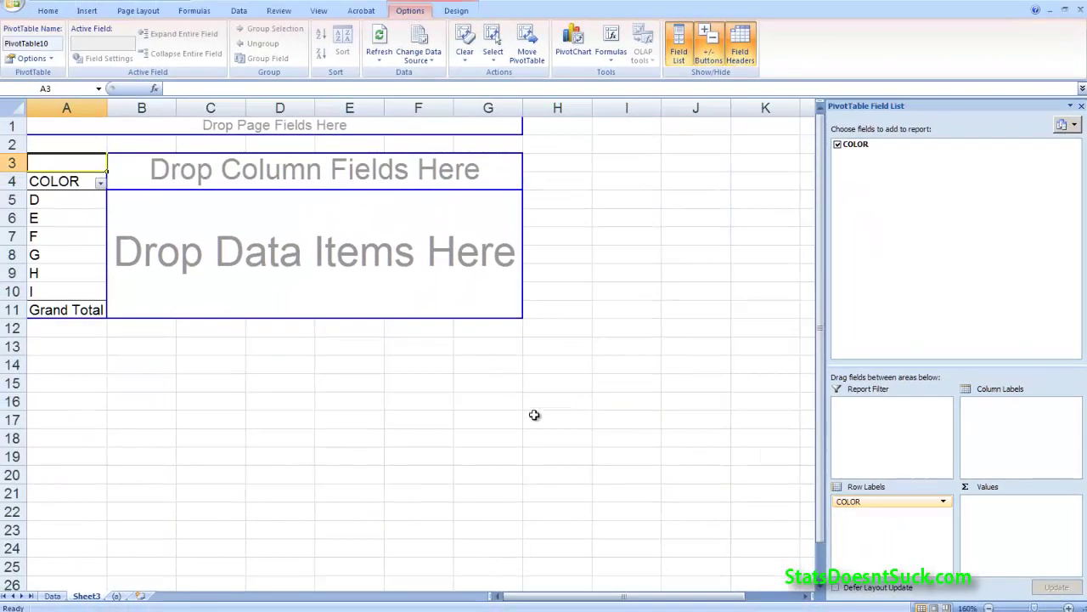
drag(163, 174, 52, 197)
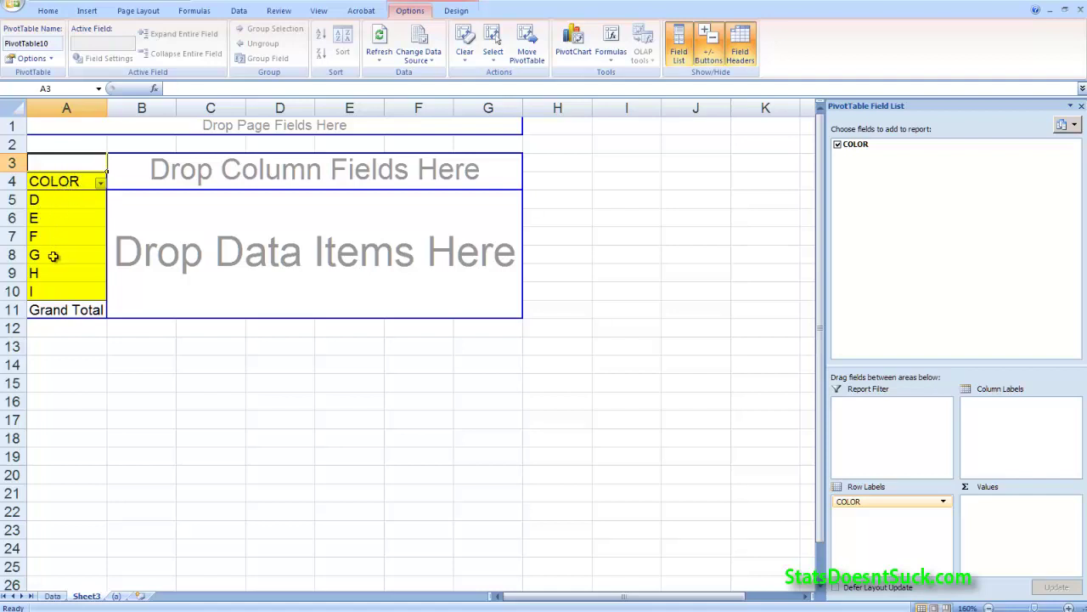
drag(43, 274, 60, 290)
drag(64, 206, 89, 206)
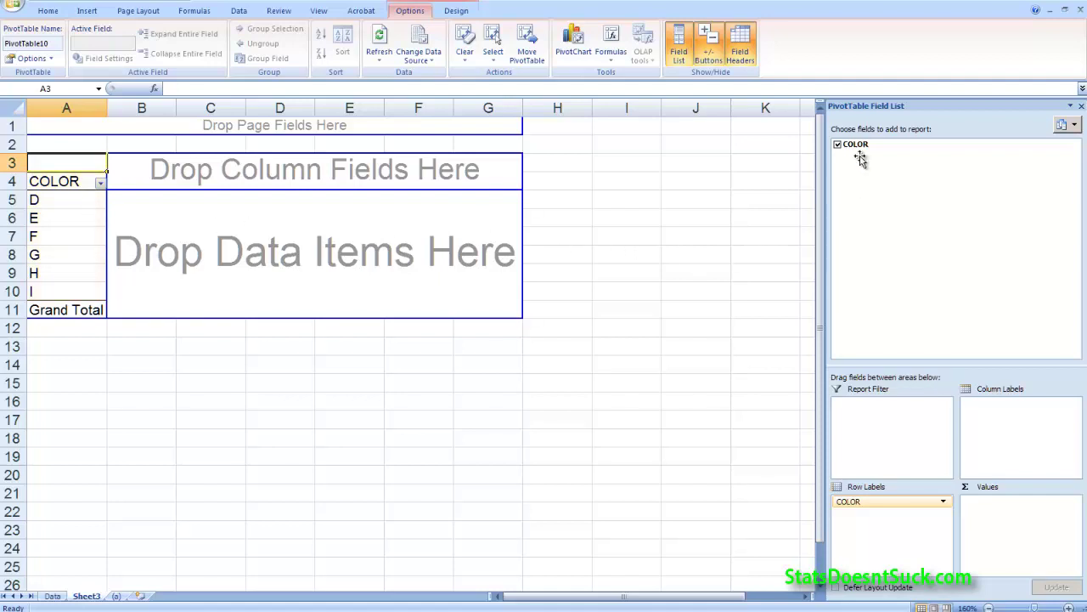
drag(859, 146, 1005, 514)
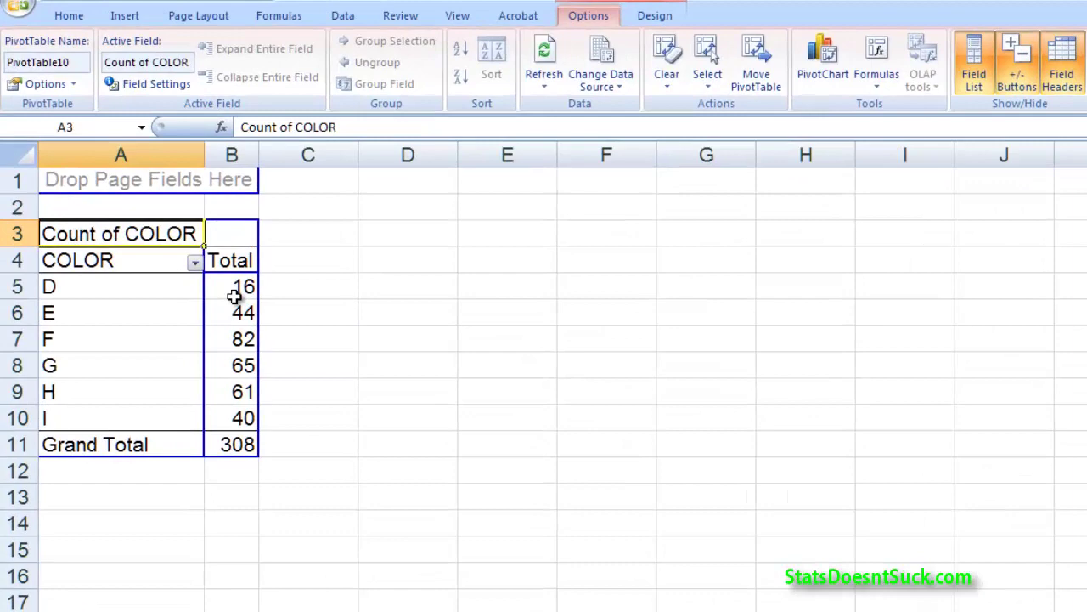
Step: Set the PivotTable's COLOR value field to be summarized by Count
right_click(167, 204)
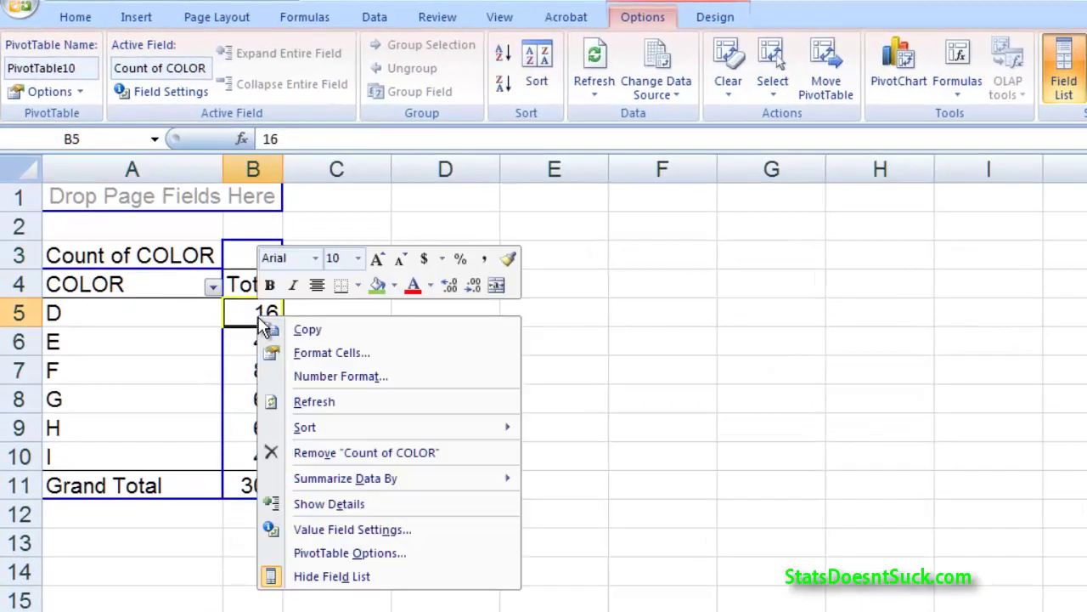
click(374, 531)
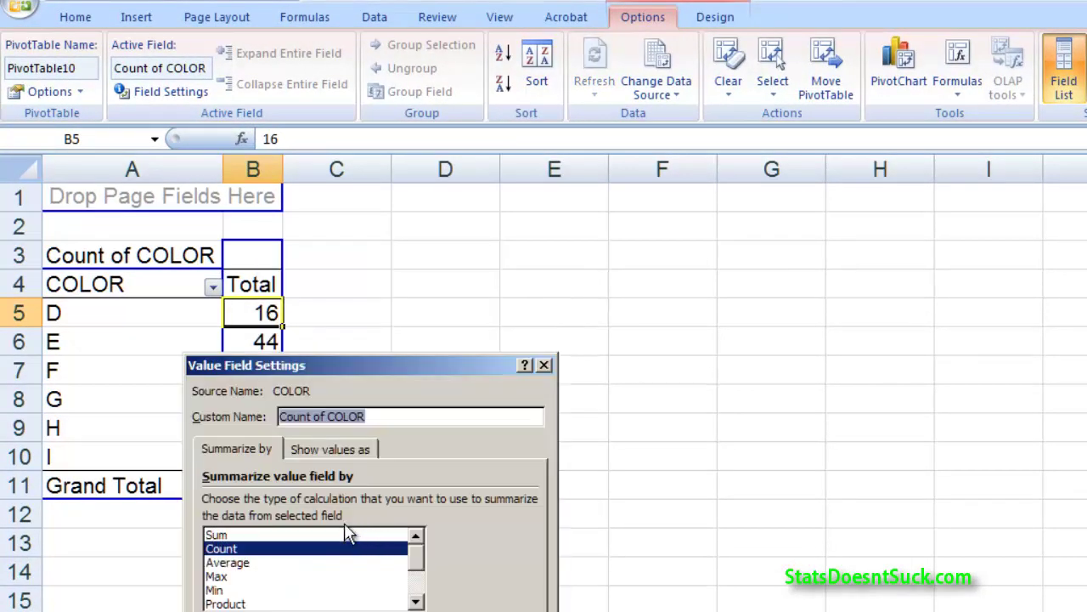
click(240, 535)
click(245, 549)
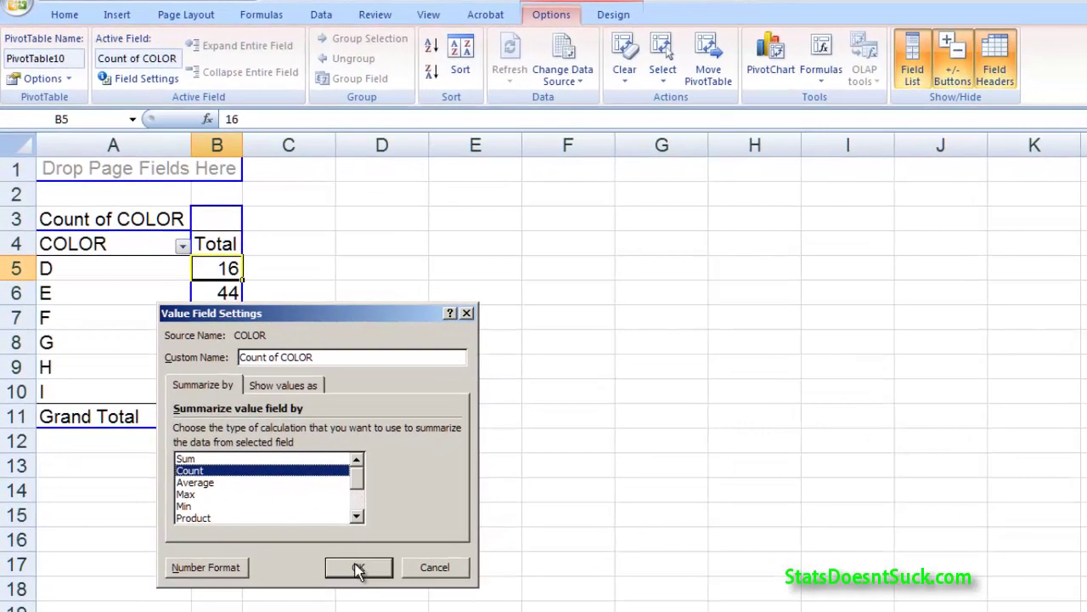
click(356, 568)
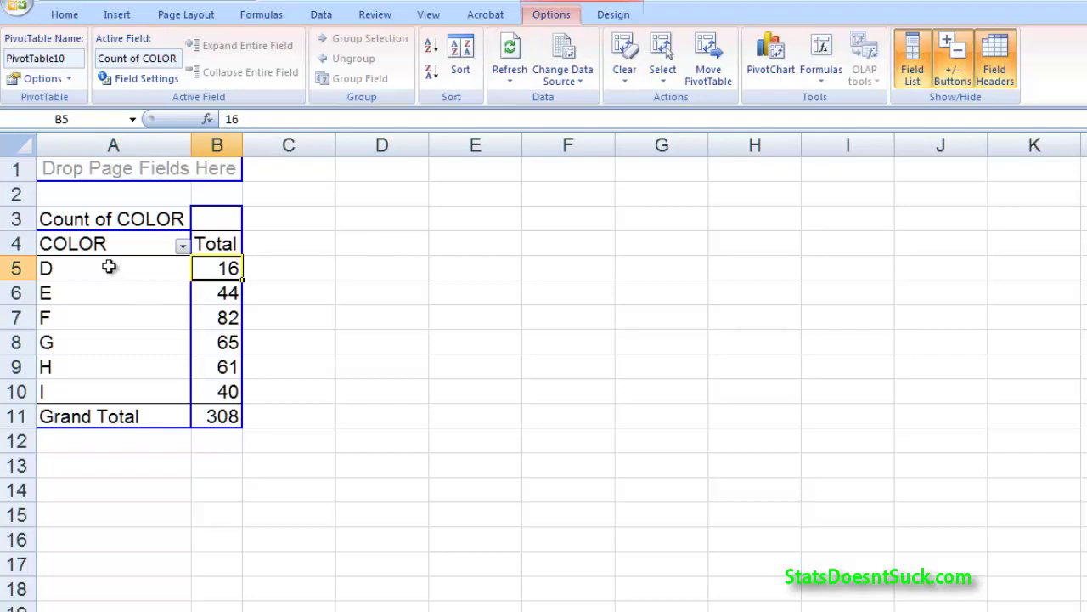
Step: Examine the color categories in A5:A10 and the frequencies beside categories D and E
drag(107, 267, 123, 388)
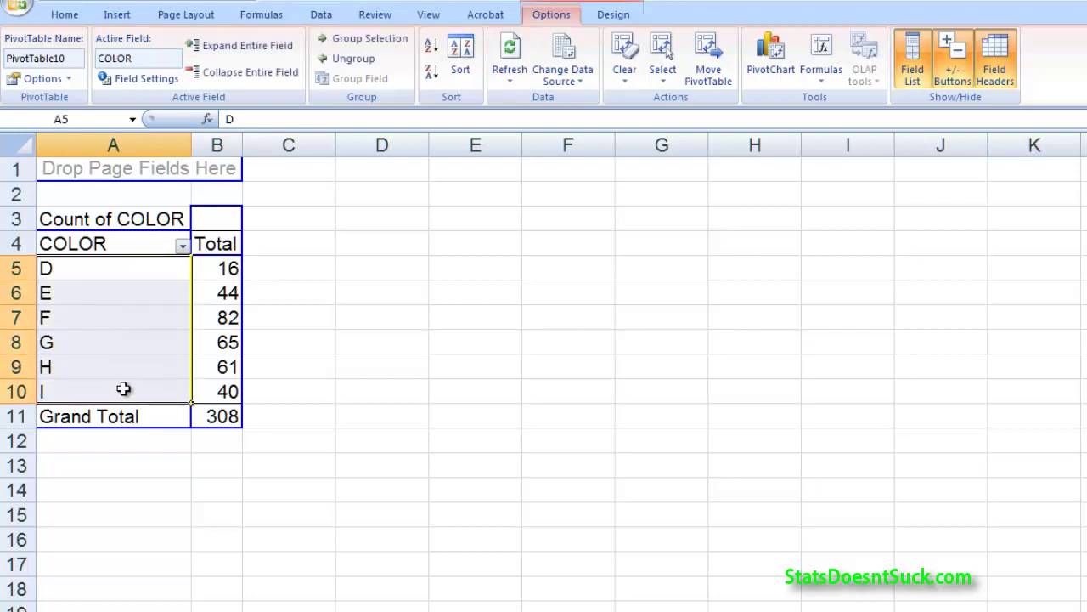
click(234, 269)
click(221, 293)
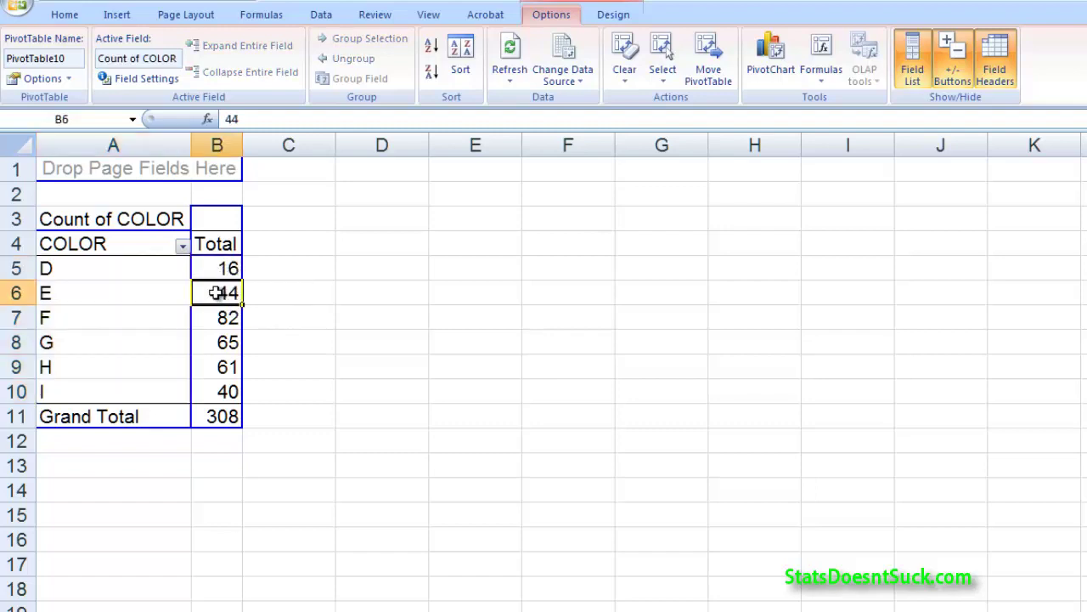
click(221, 268)
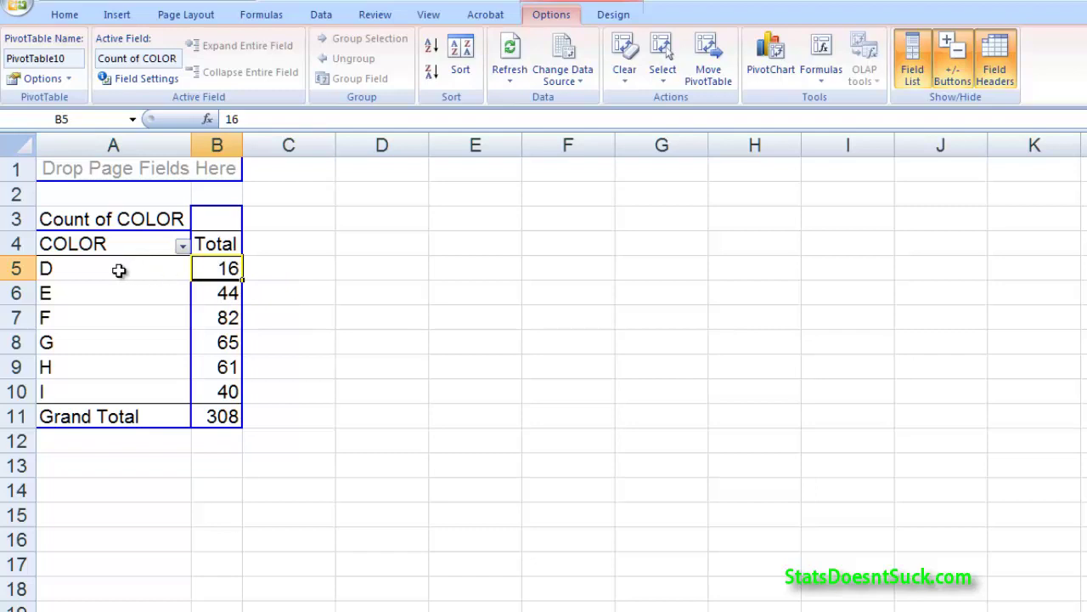
click(219, 292)
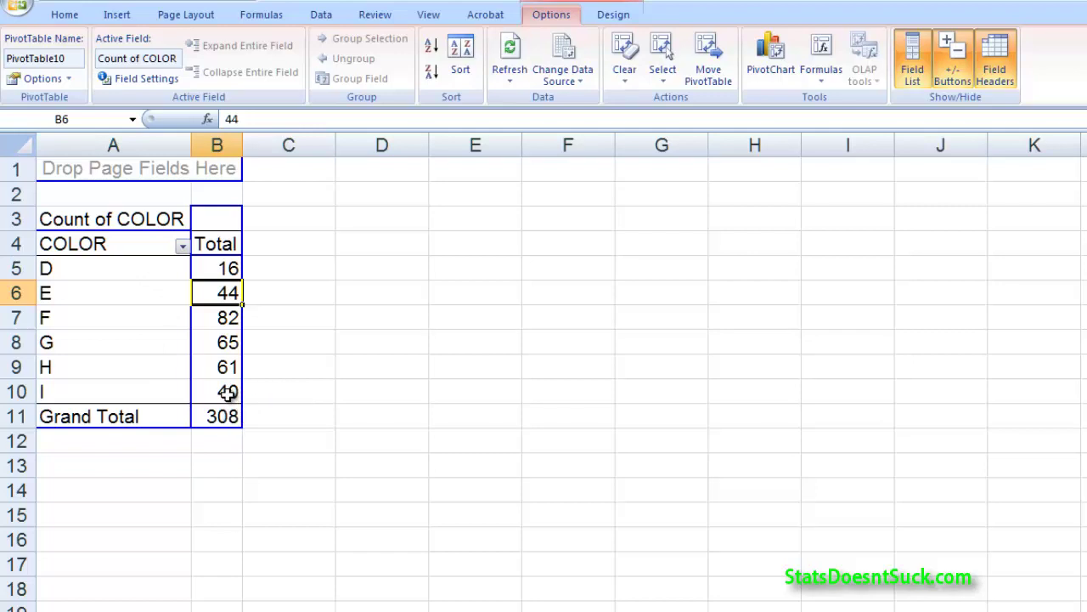
Step: Copy the color frequency table in A4:B10 and paste it into the Word document using Match Destination Table Style
drag(229, 391, 125, 246)
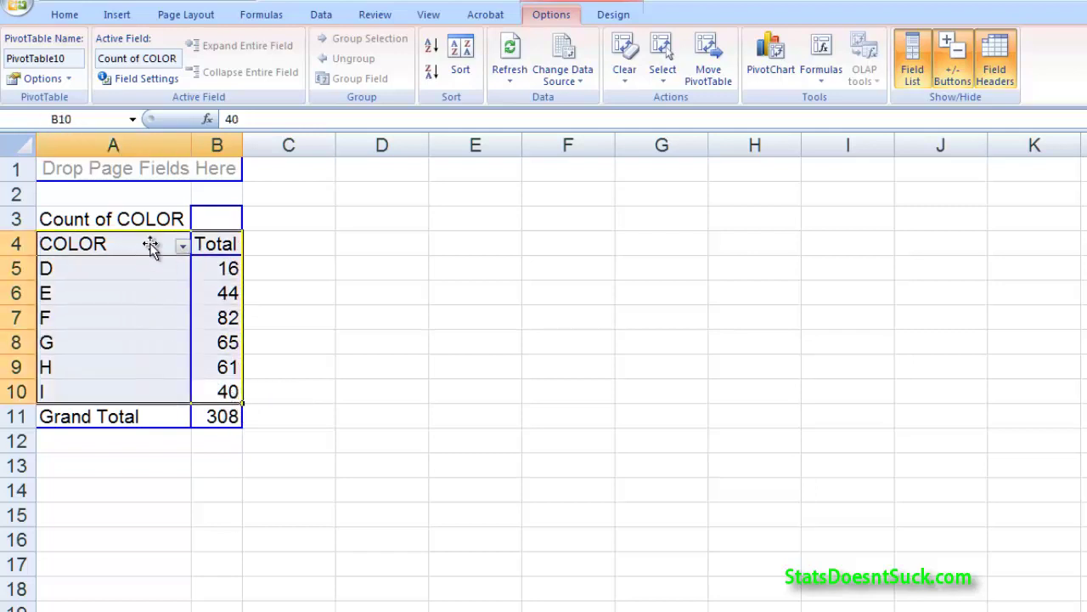
right_click(129, 248)
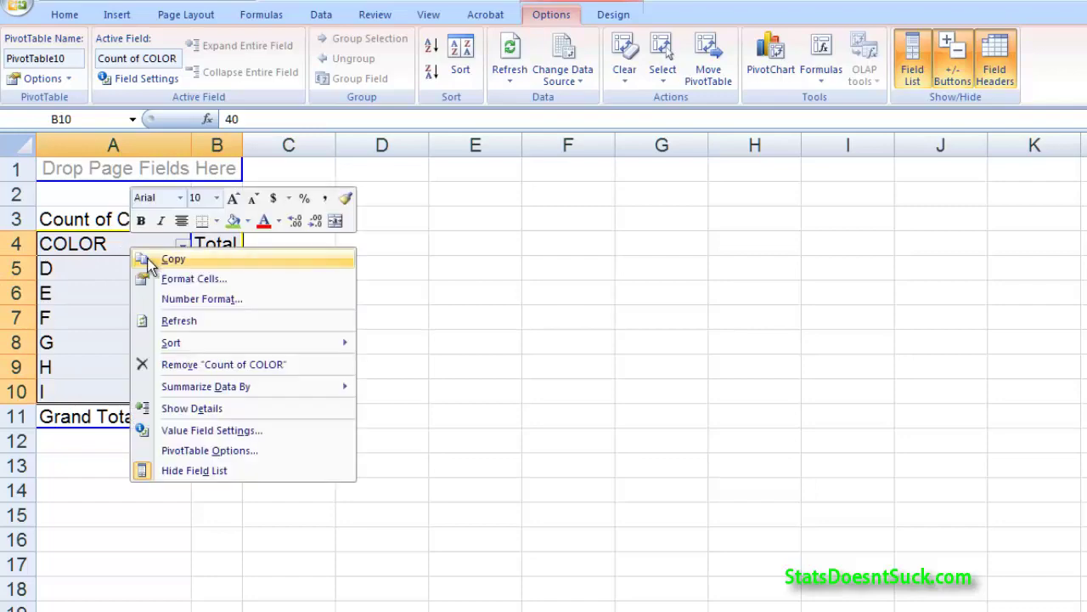
click(149, 259)
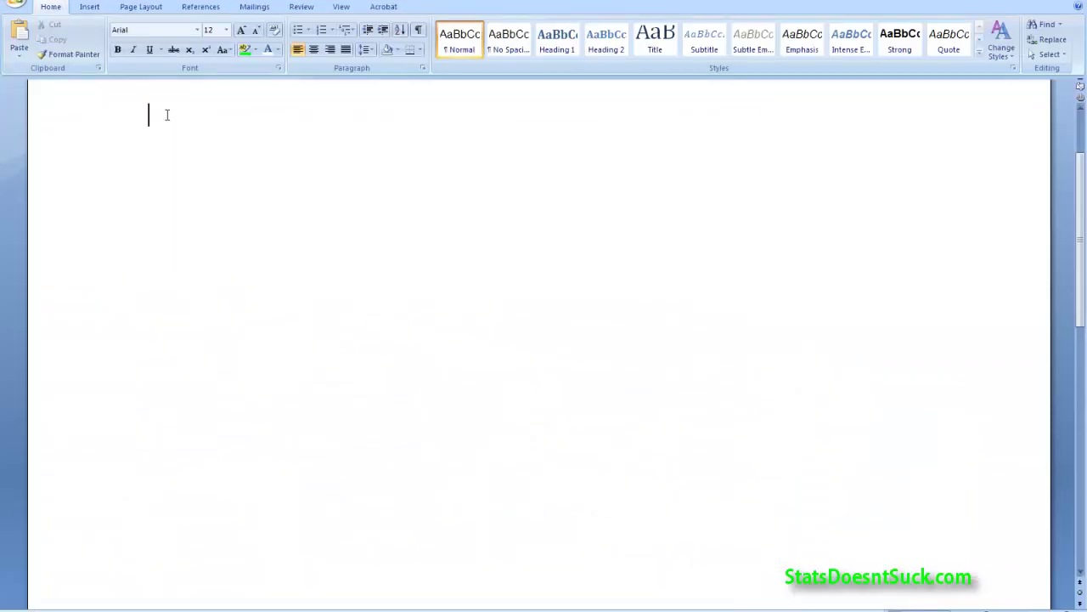
right_click(166, 115)
click(198, 149)
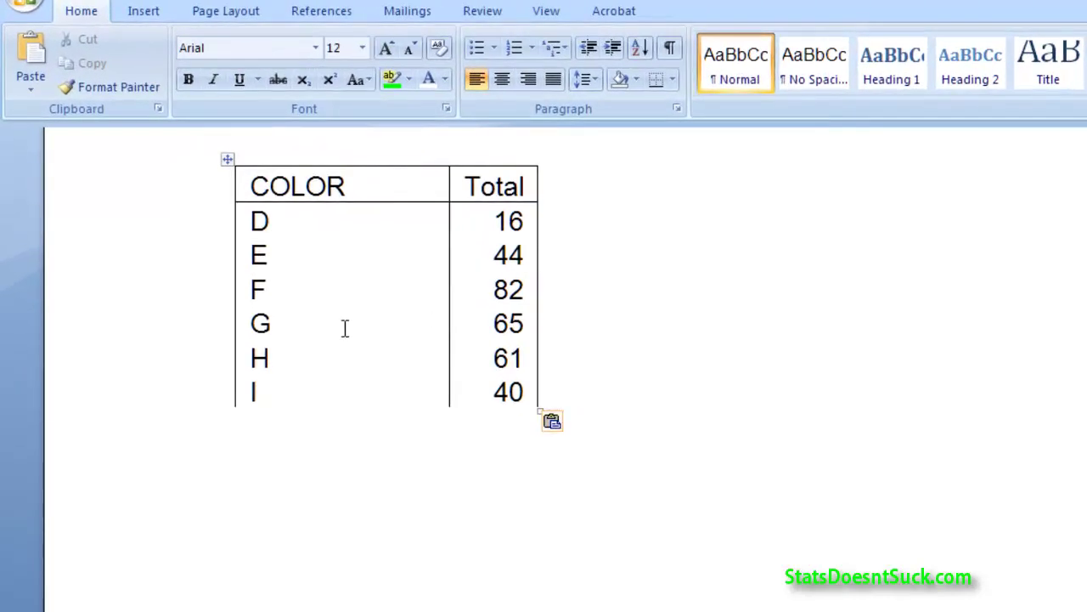
click(557, 424)
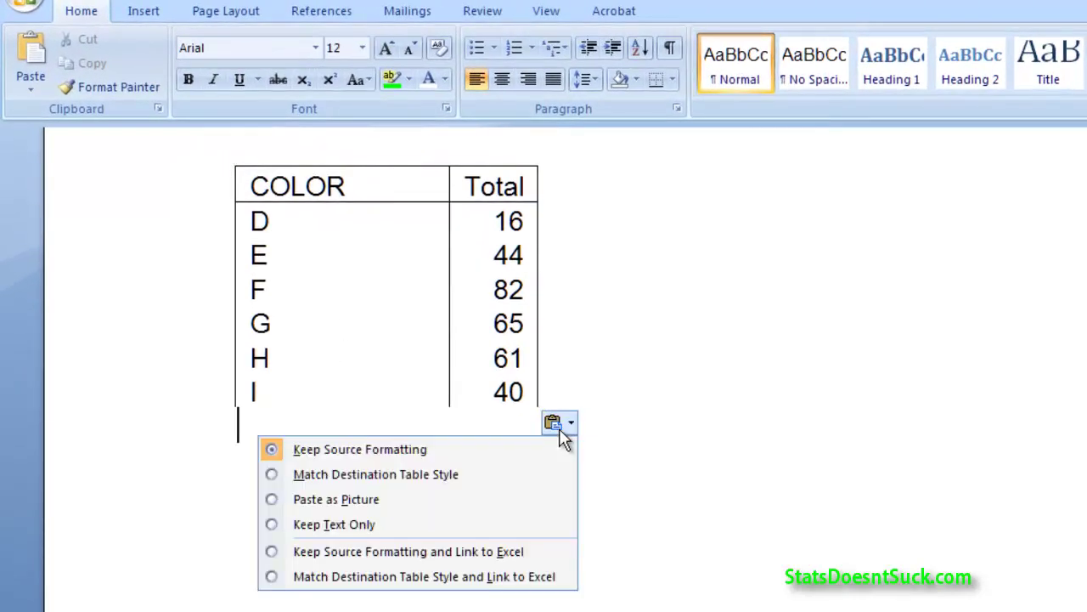
click(493, 474)
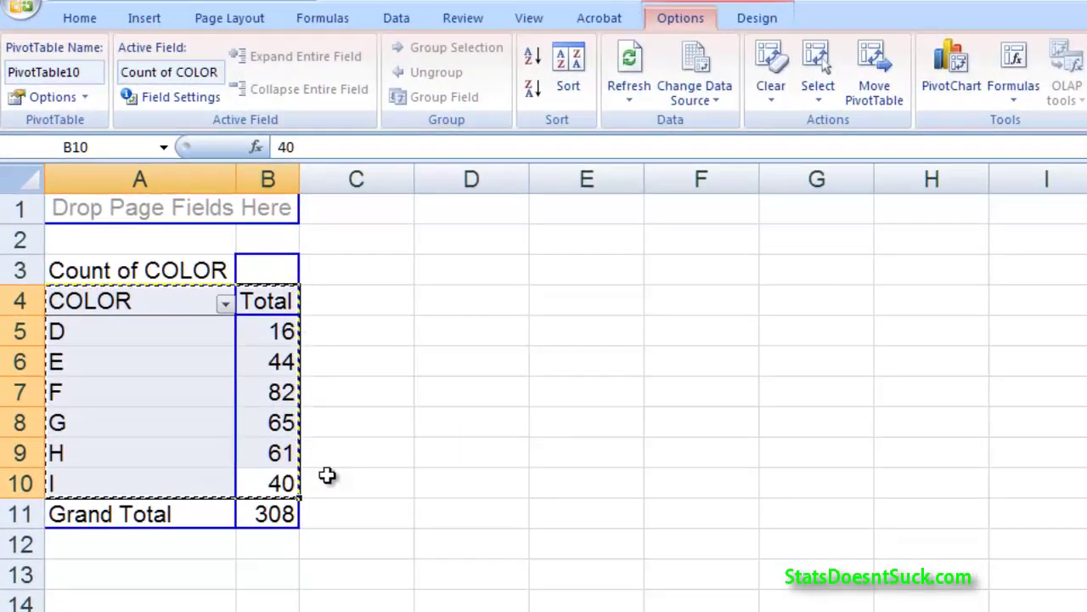
Step: Back in Excel, insert a 2-D clustered column chart from the color frequency table in A4:B10
click(327, 476)
drag(293, 481, 125, 291)
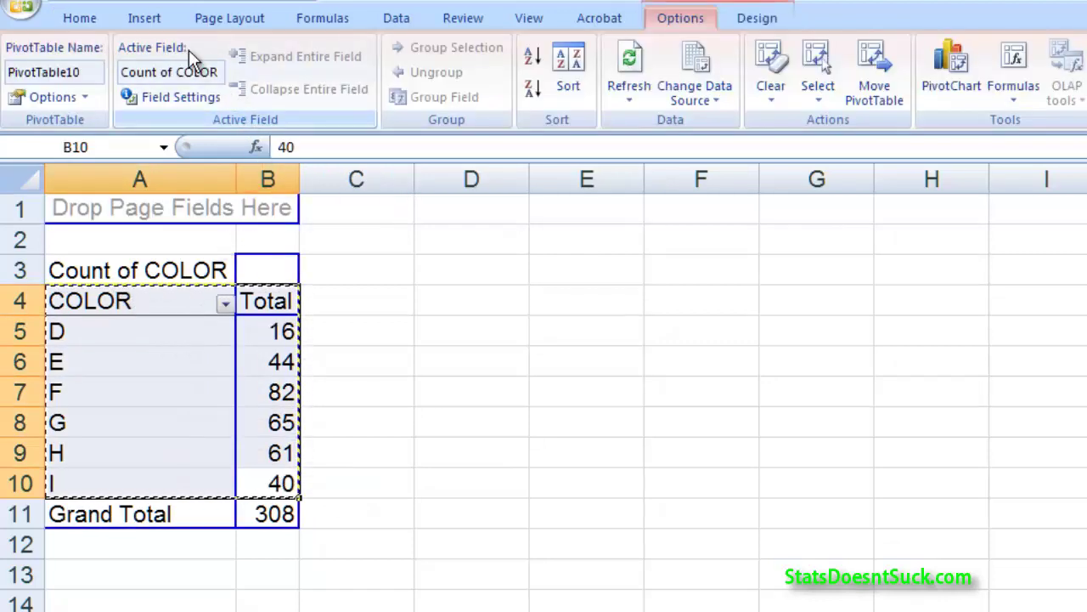
click(158, 27)
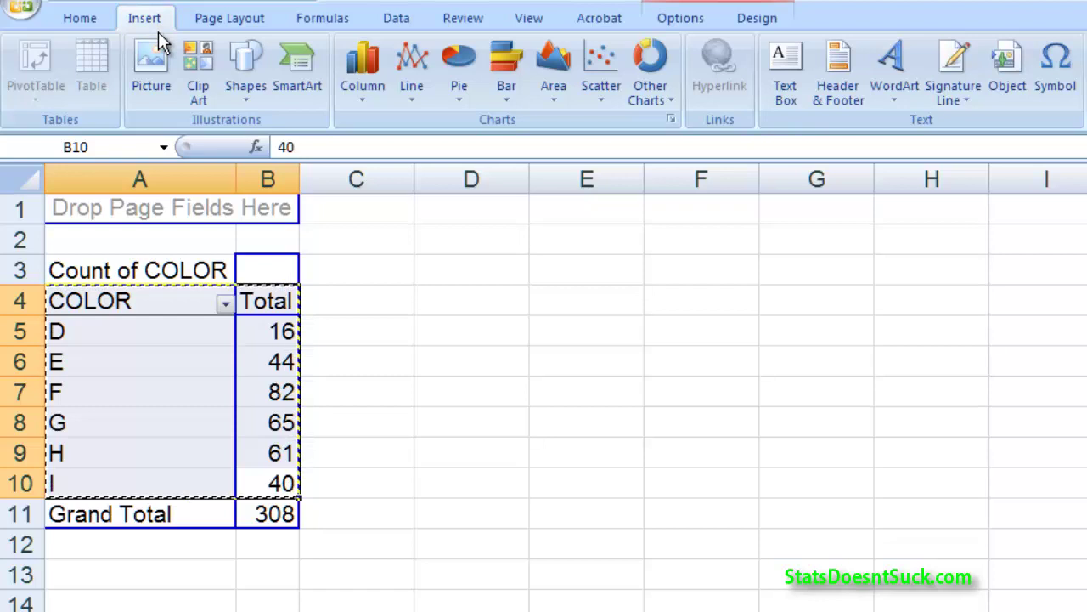
click(366, 84)
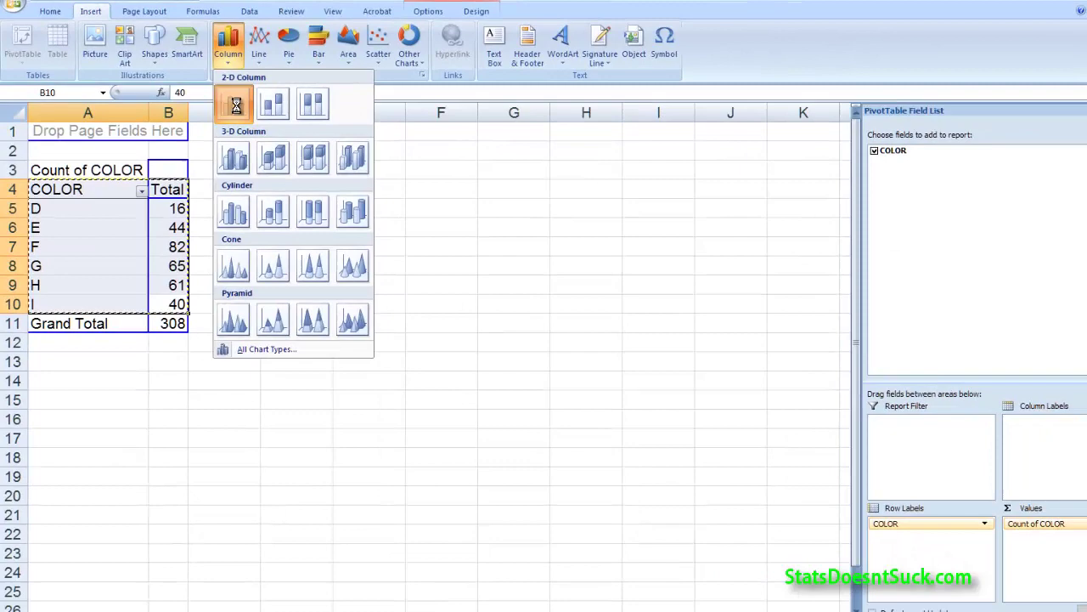
click(382, 175)
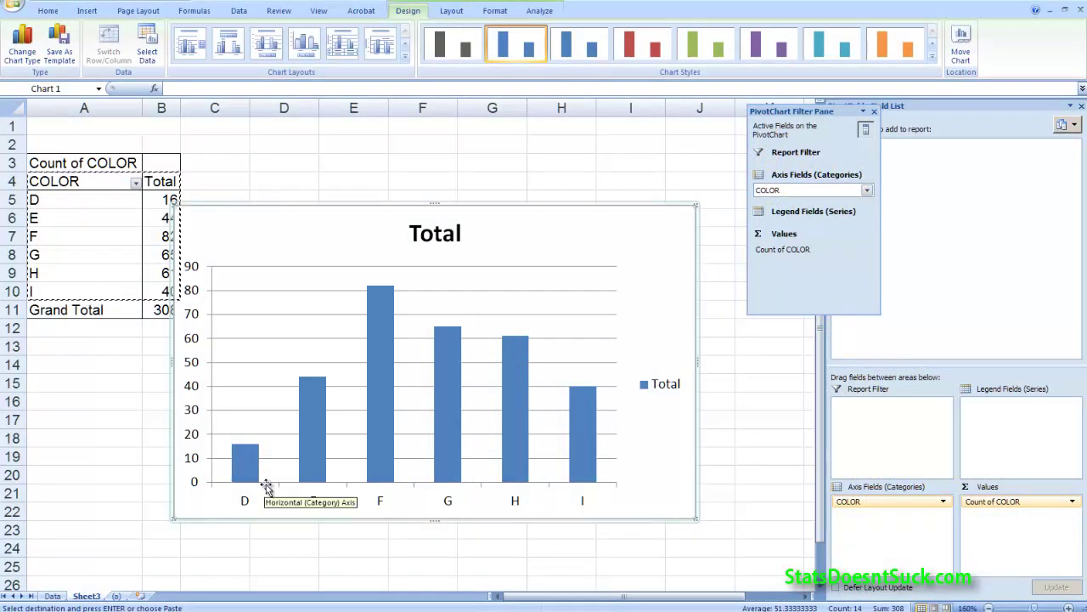
Step: Delete the column chart's legend and change the chart title to "Color"
right_click(669, 387)
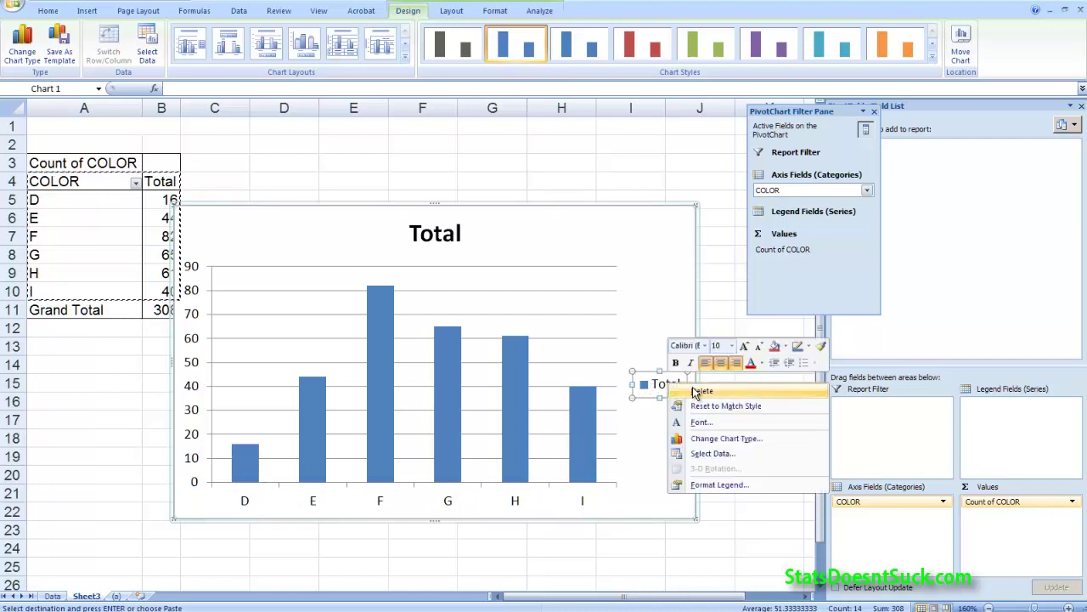
click(702, 391)
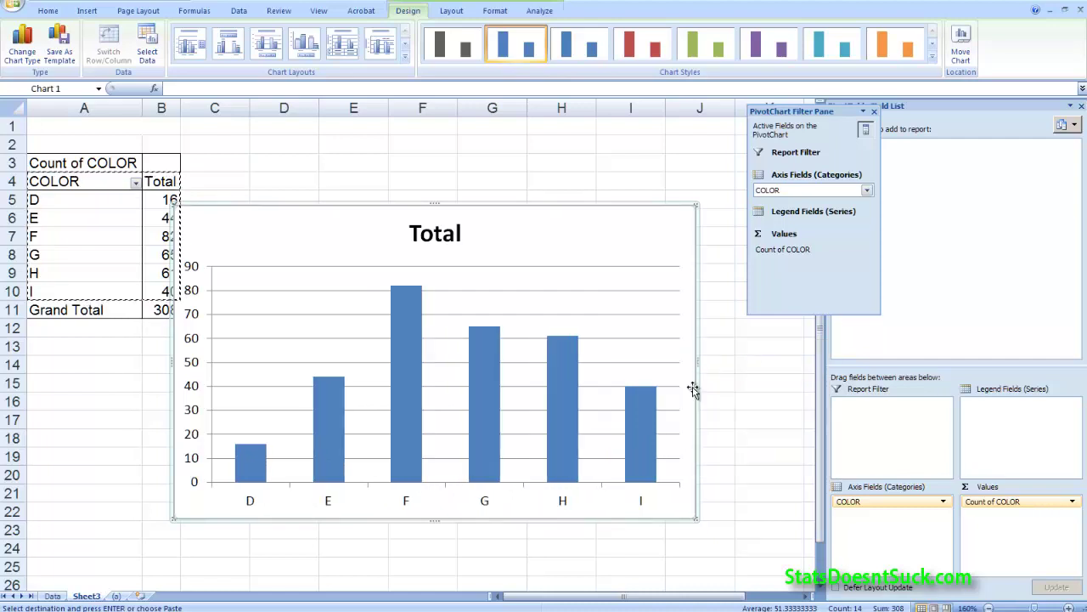
click(443, 233)
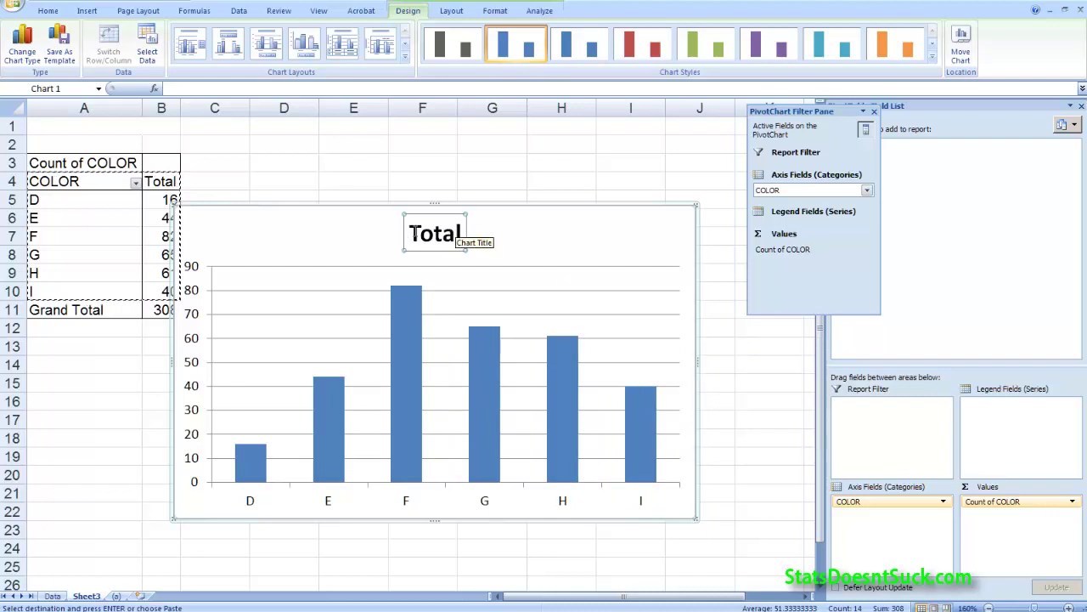
drag(415, 234, 463, 242)
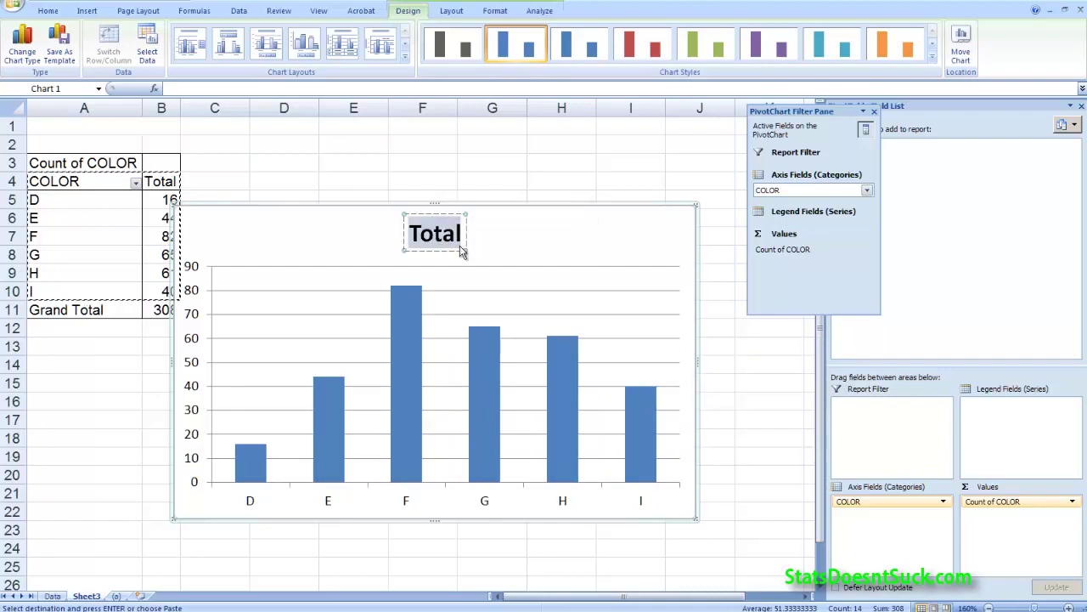
text(Color)
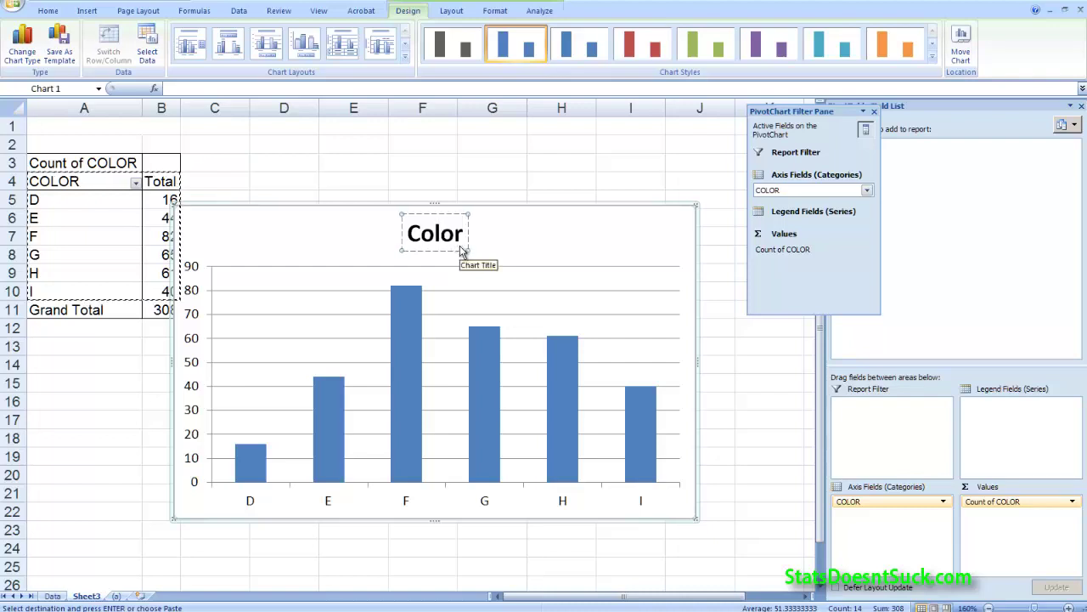
click(491, 248)
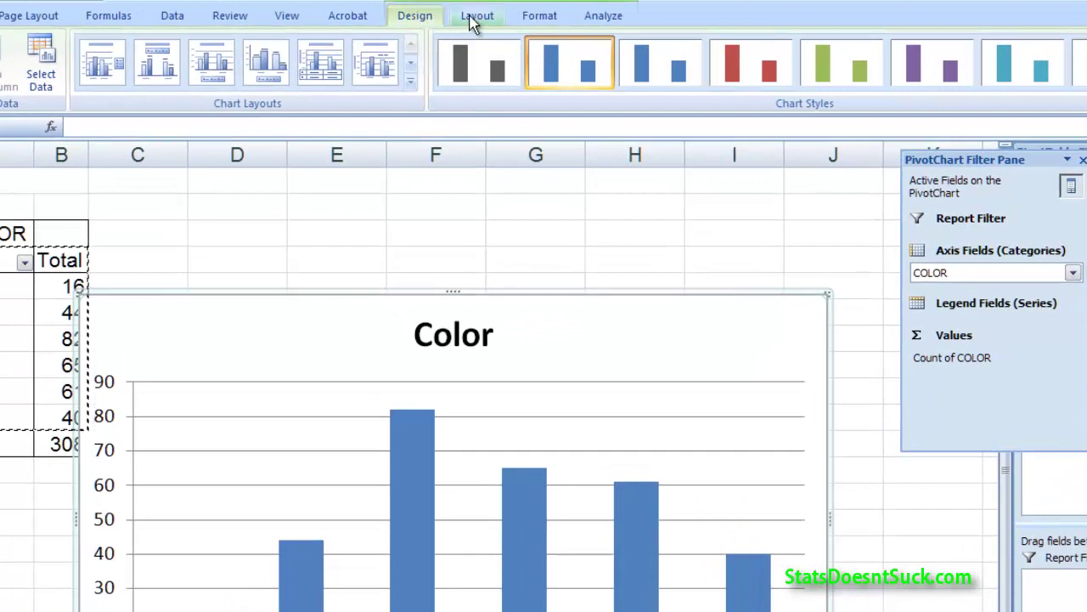
Step: Add a title below the chart's horizontal axis reading "Colors"
click(484, 23)
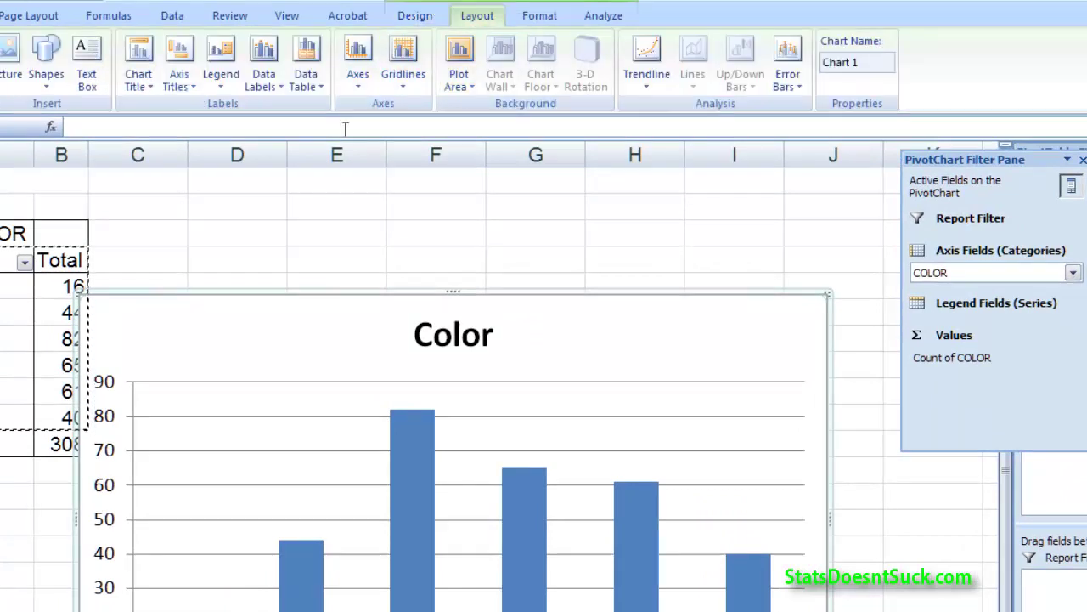
click(179, 84)
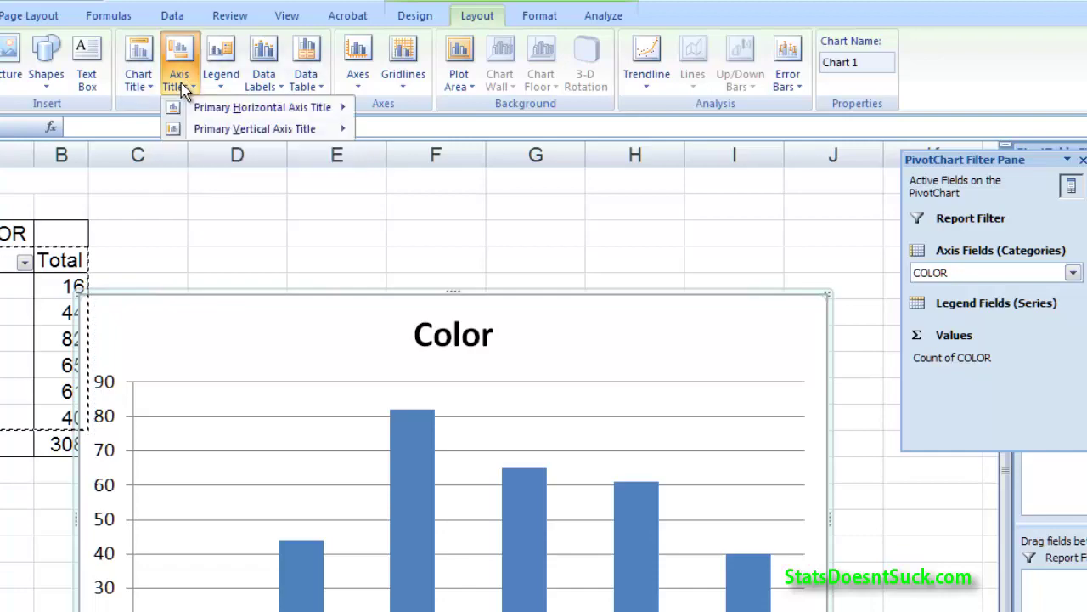
mouse_move(196, 109)
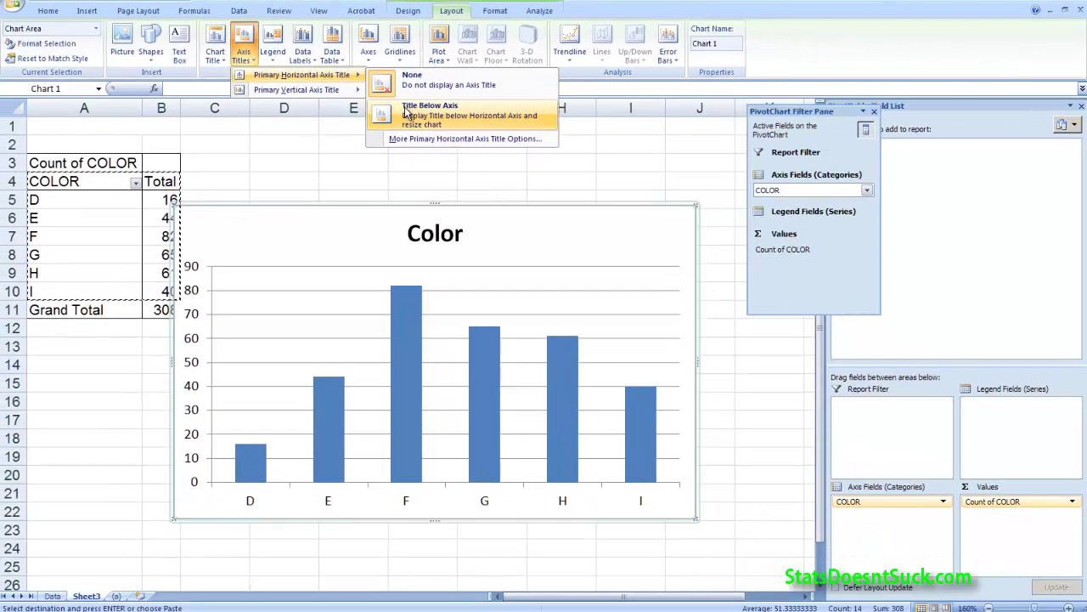
click(408, 149)
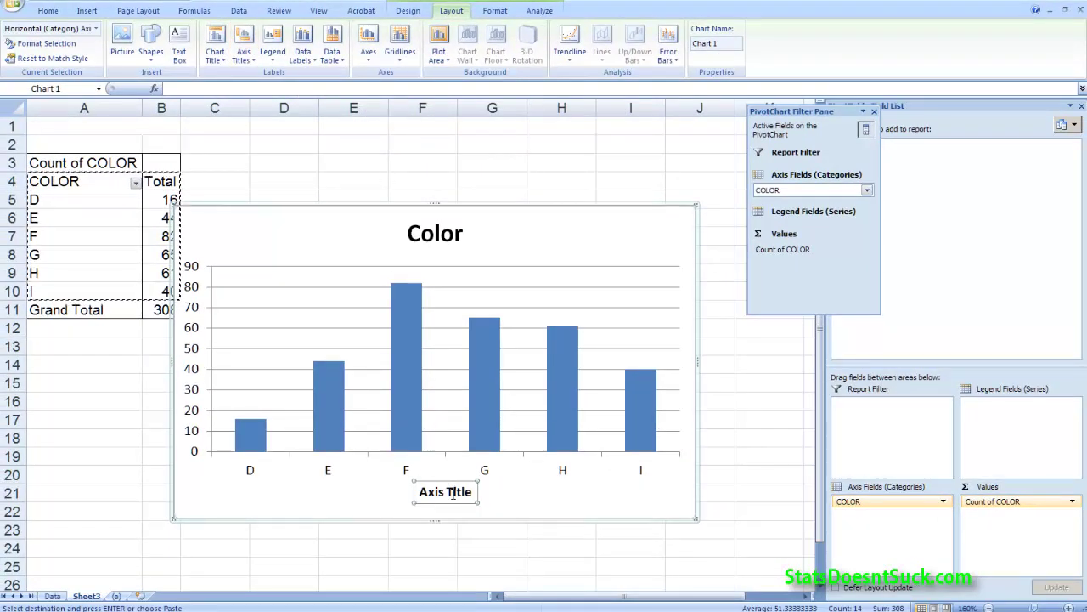
triple_click(454, 496)
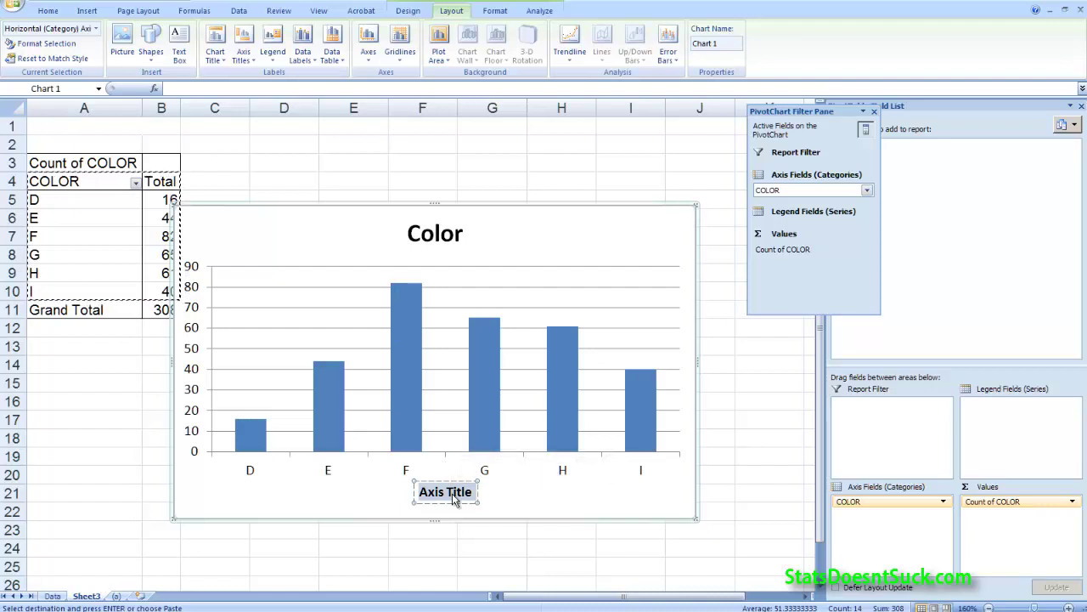
text(Colors)
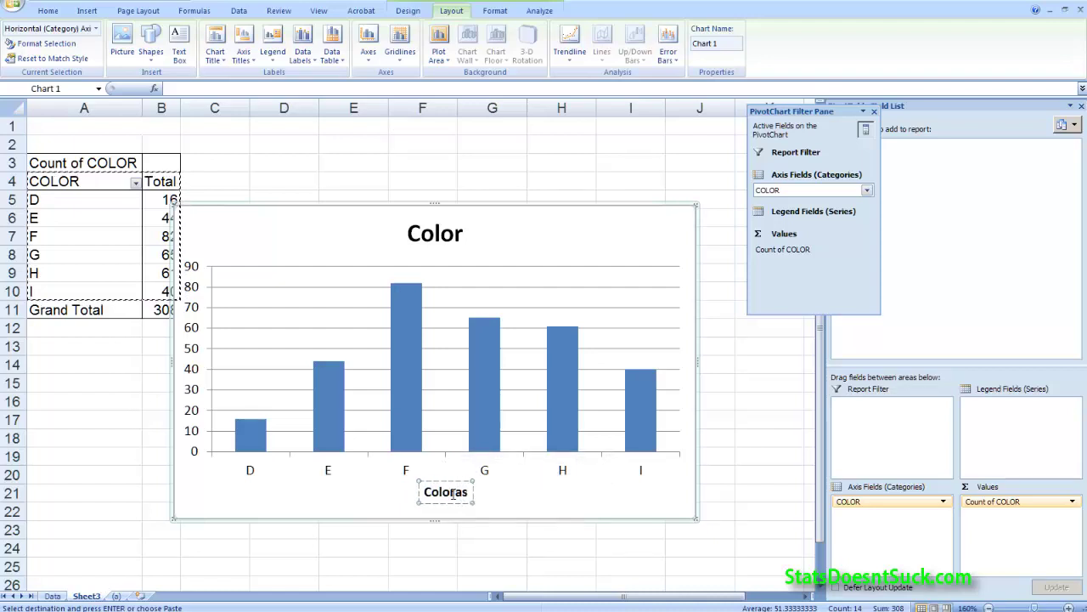
click(505, 492)
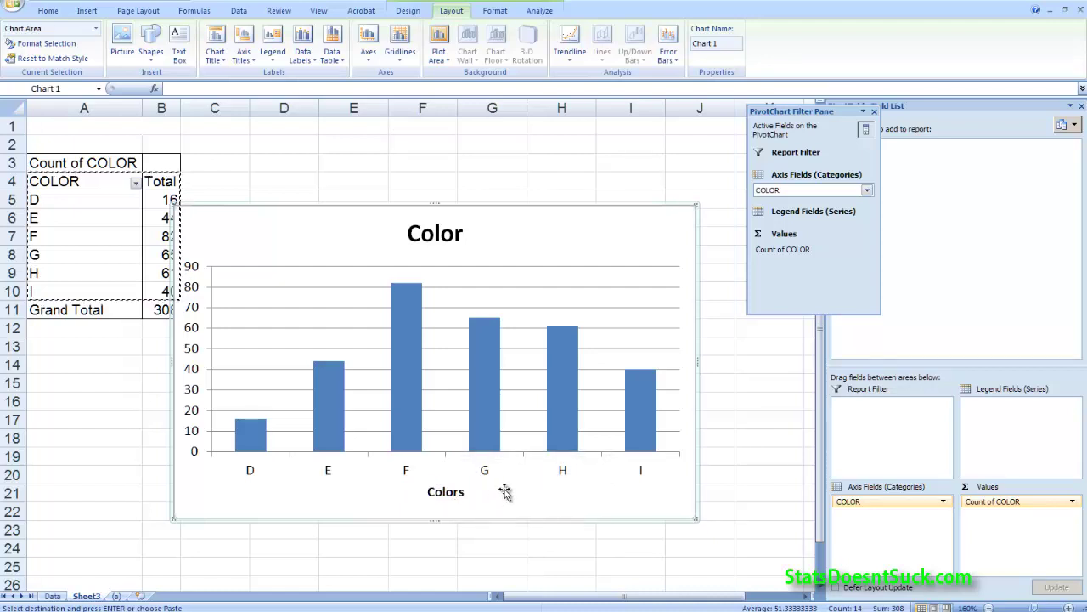
Step: Add a rotated title to the chart's vertical axis reading "Frequency"
click(243, 53)
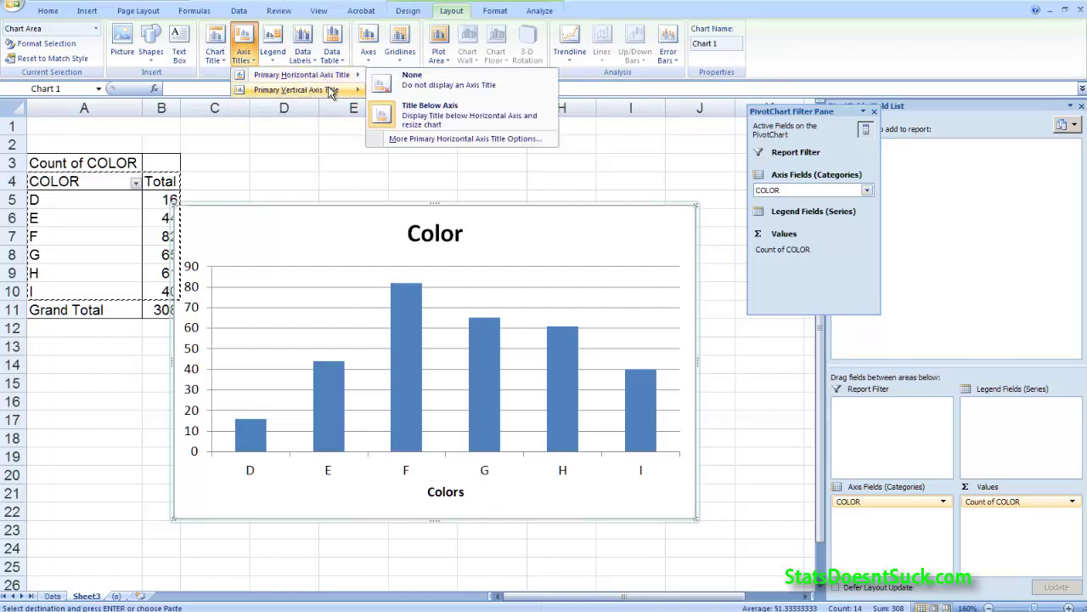
mouse_move(298, 89)
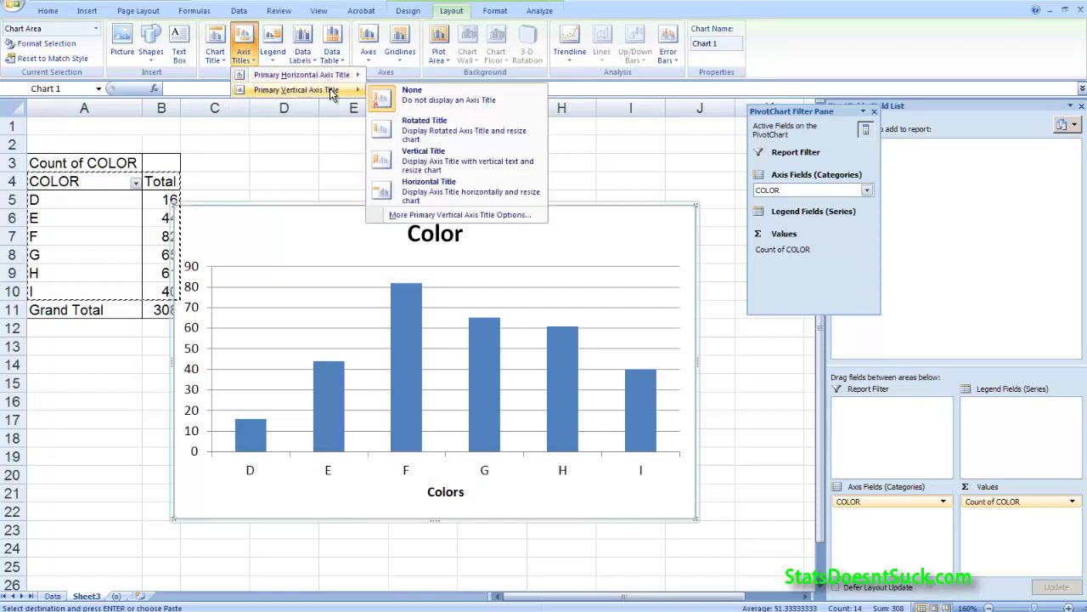
click(418, 129)
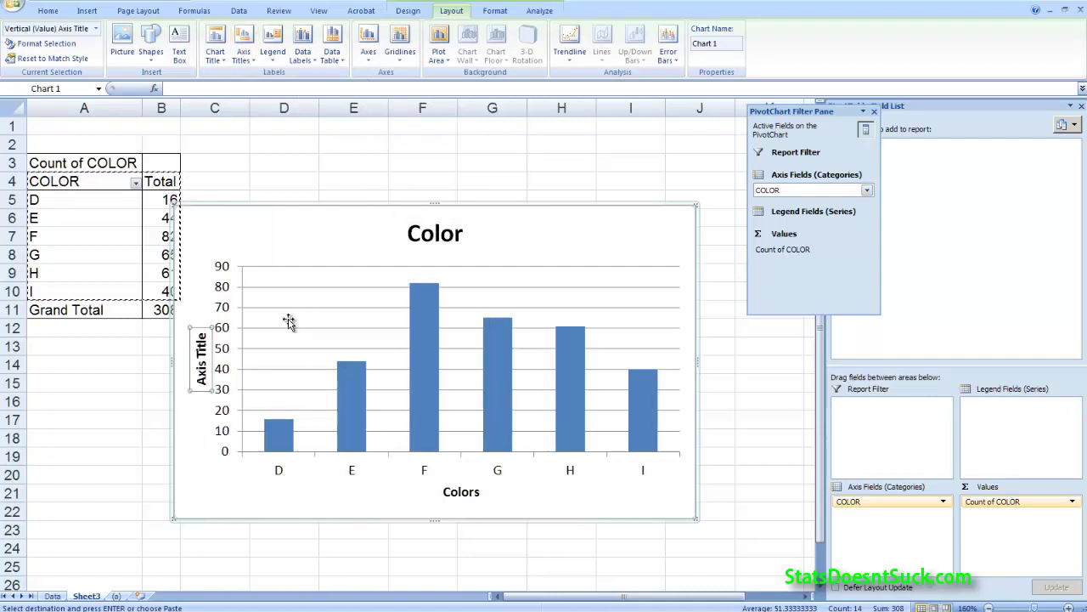
triple_click(204, 357)
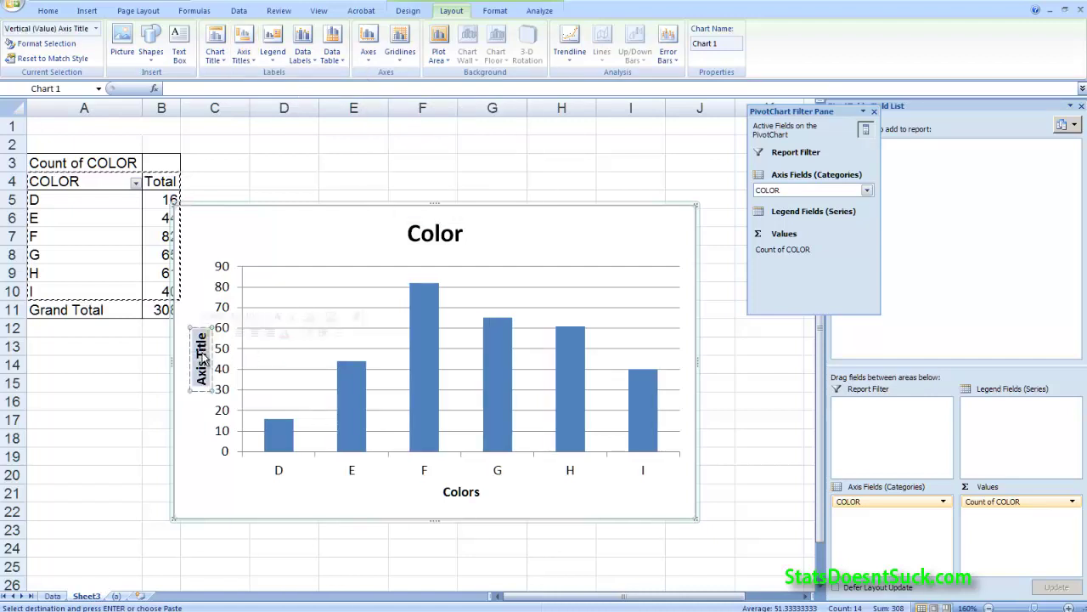
text(Frequen)
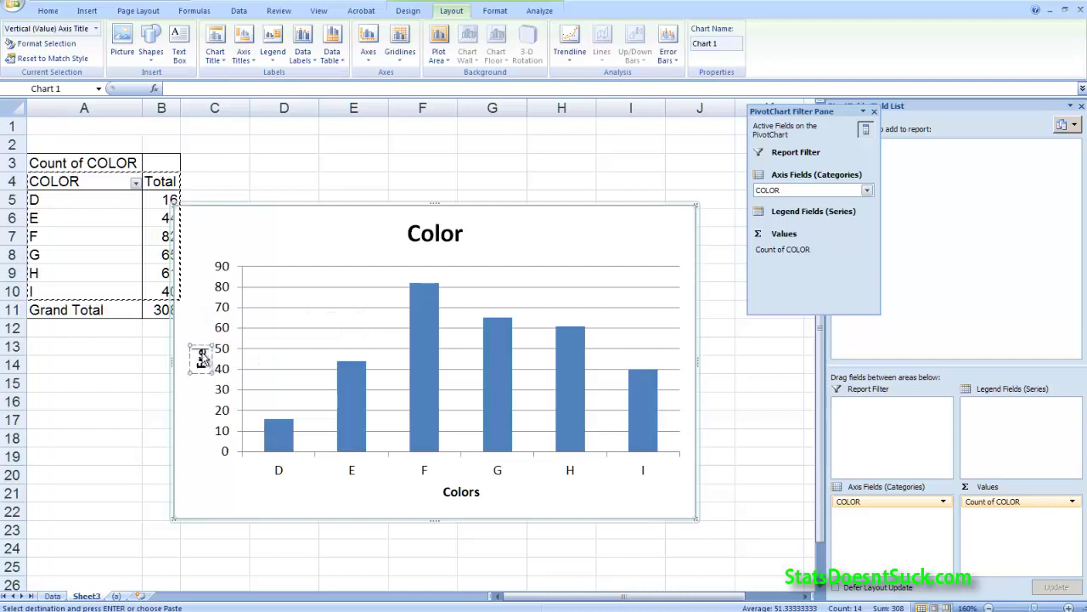
text(cy)
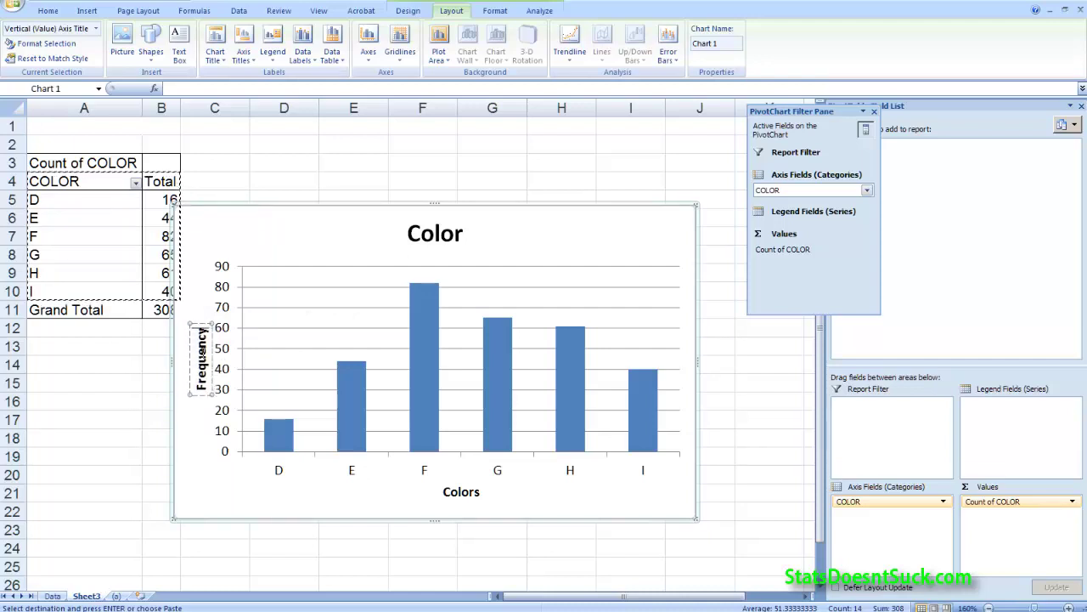
click(253, 494)
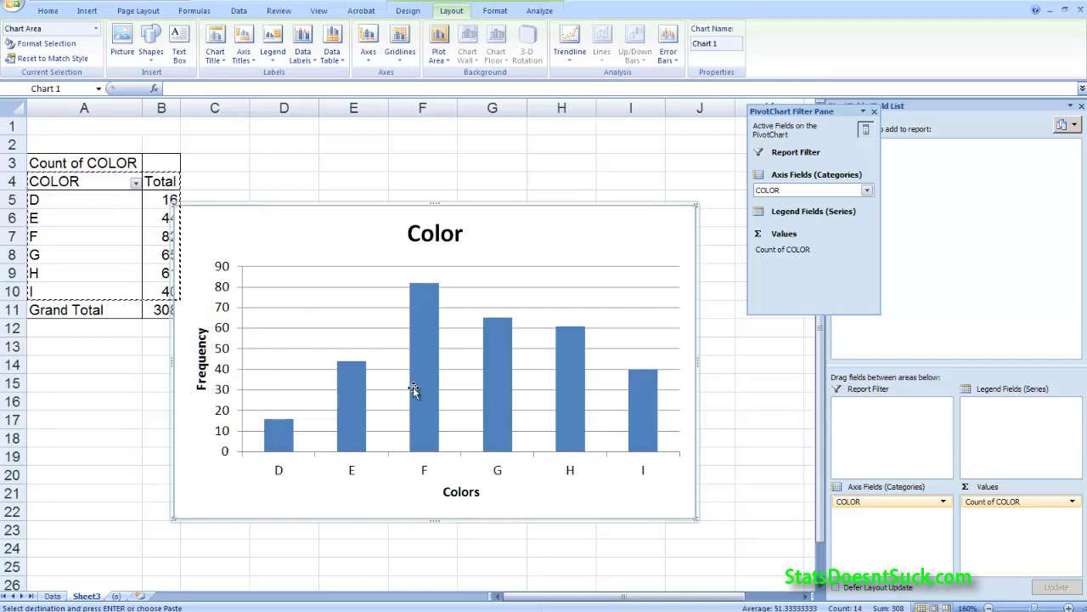
Step: Copy the finished Color column chart and paste it below the color frequency table in the Word document
right_click(301, 238)
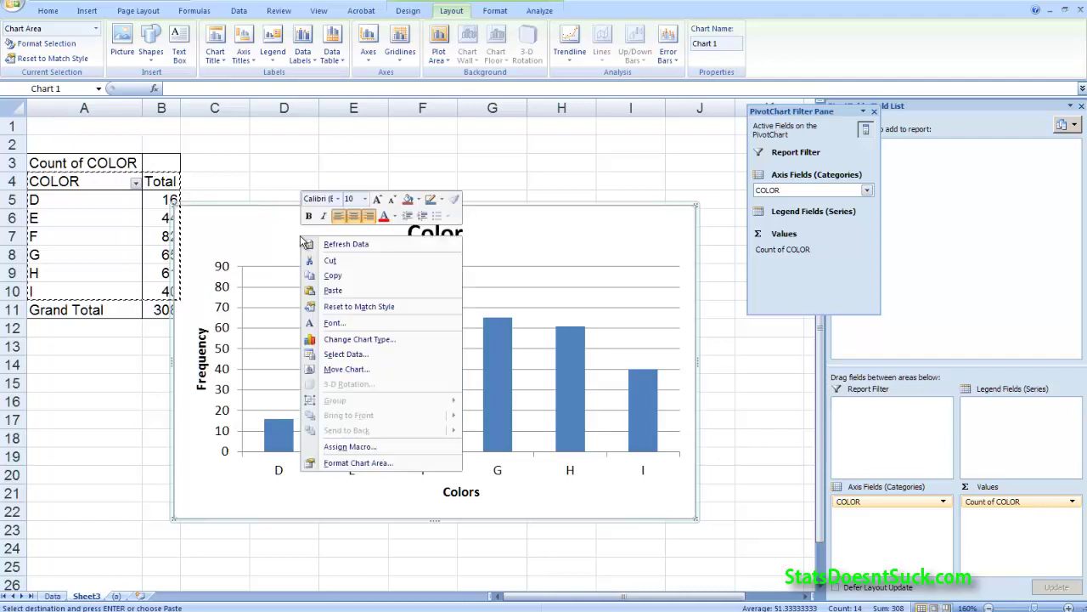
click(331, 278)
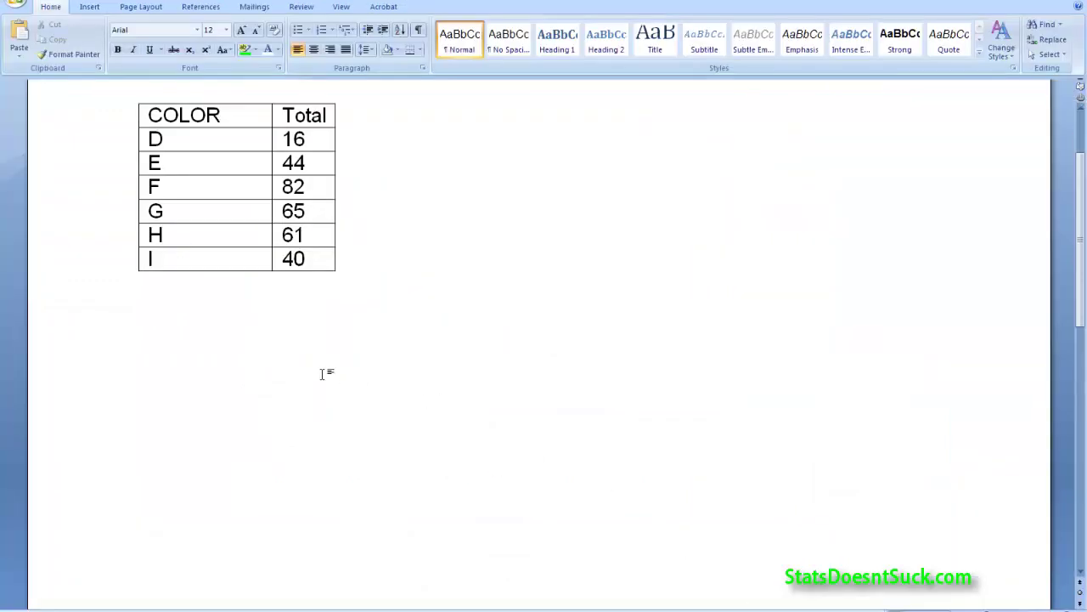
key(ctrl+v)
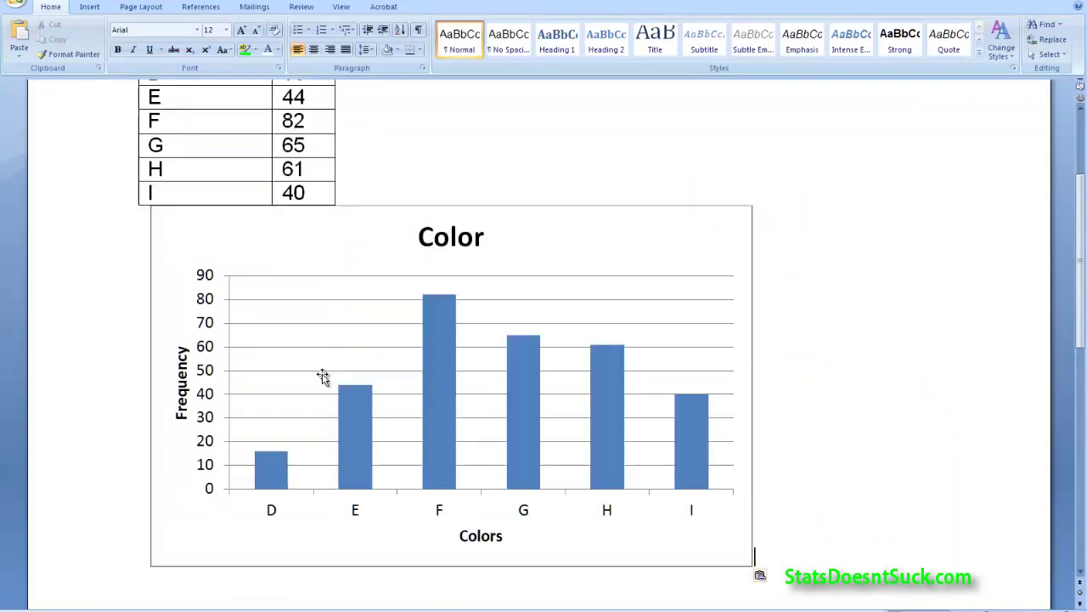
scroll(400, 432, up, 1)
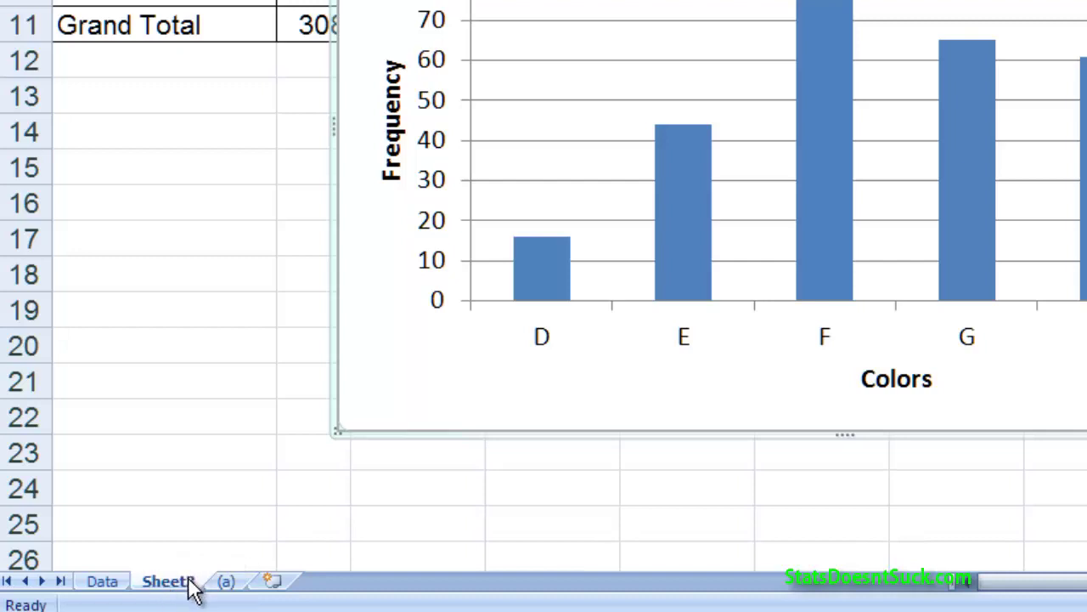
Step: Back in Excel, rename the worksheet holding the color PivotTable and chart as "(a) Color"
double_click(188, 583)
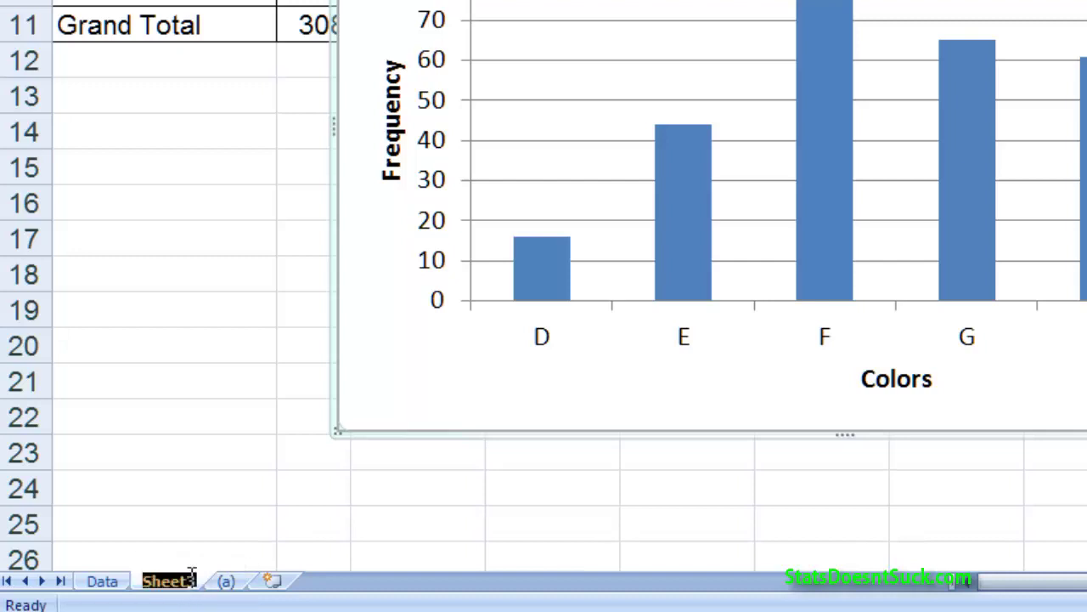
text((a))
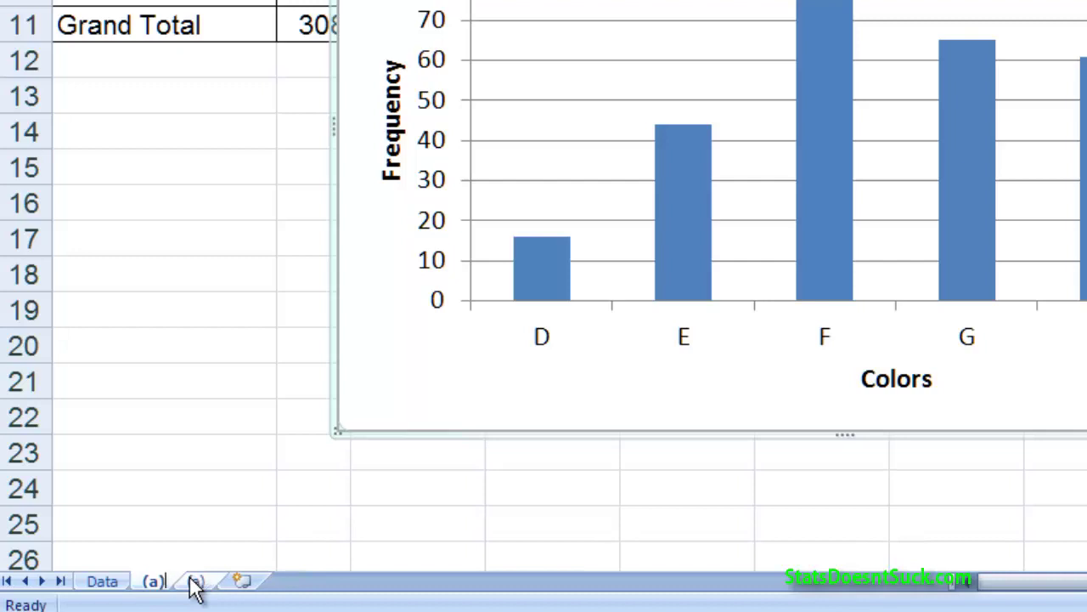
text( Color)
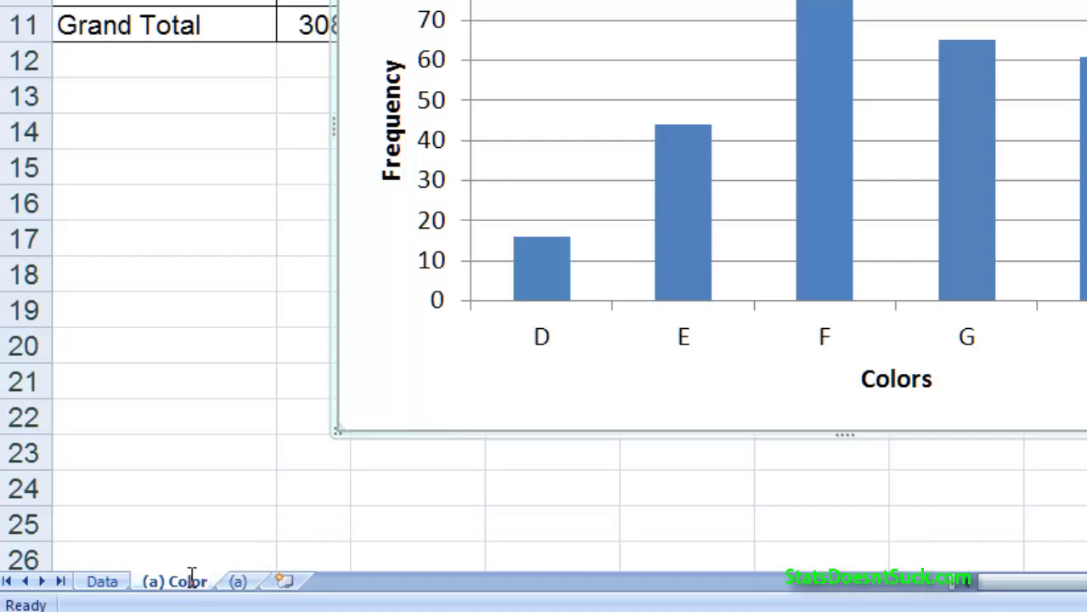
key(Return)
Step: Create a PivotTable on a new worksheet from the CLARITY data in B1:B309 of sheet (a)
click(238, 581)
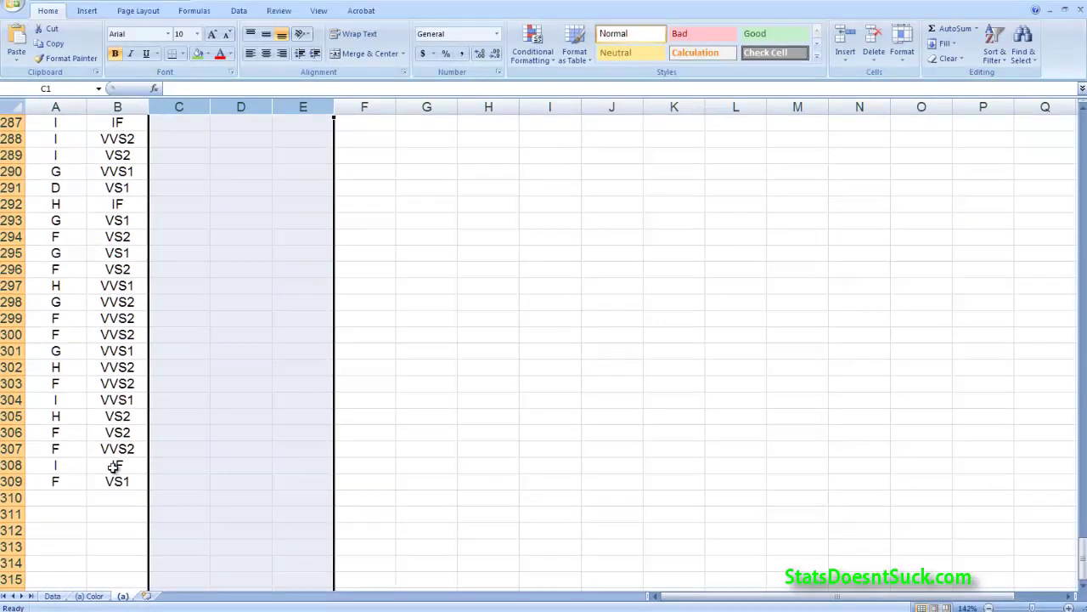
scroll(114, 467, up, 6)
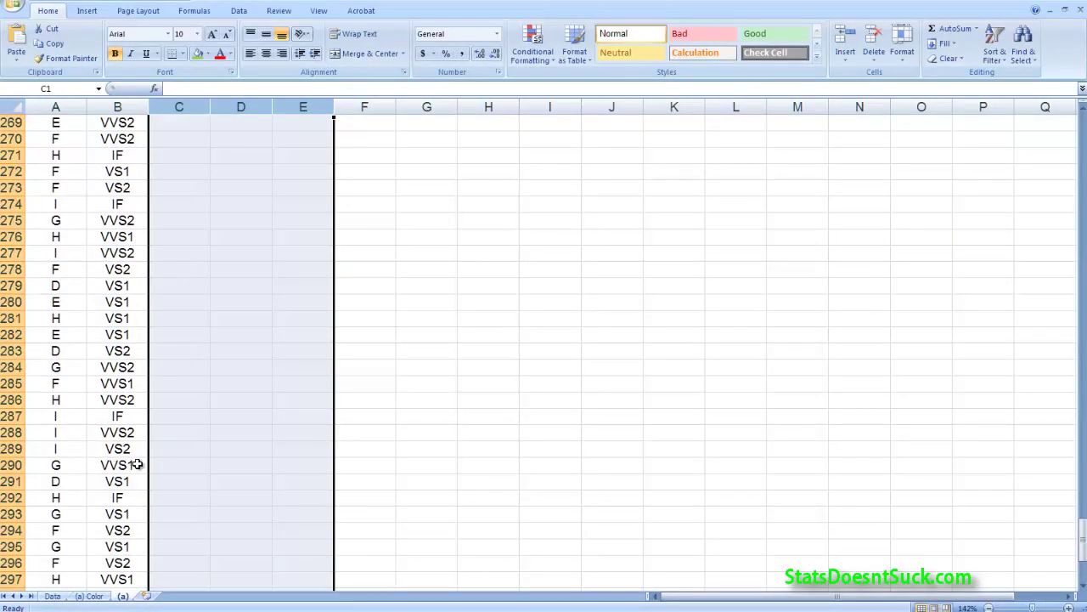
key(ctrl+Home)
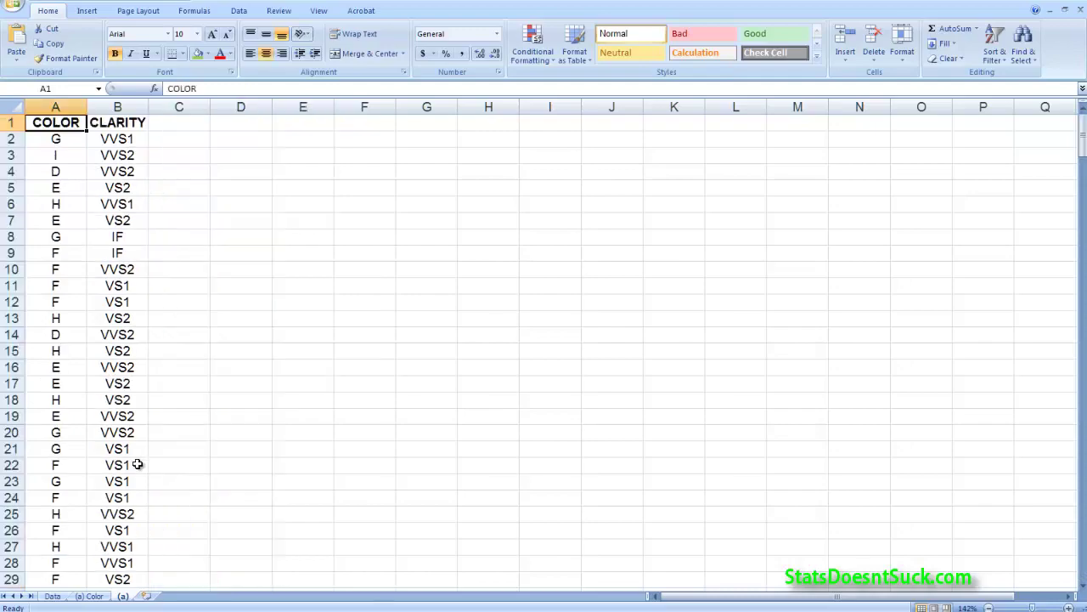
click(117, 123)
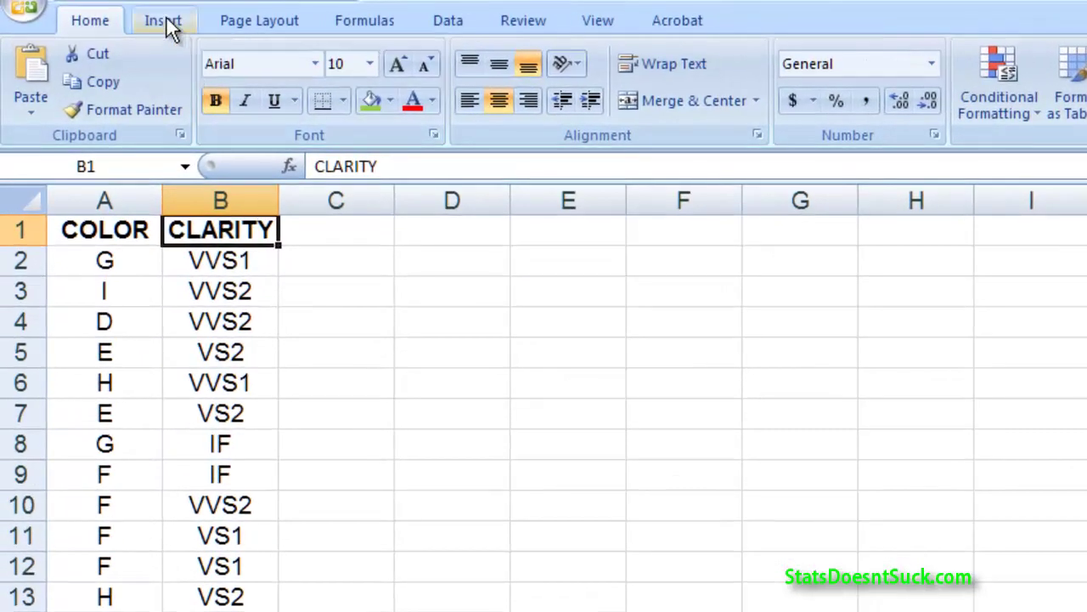
click(166, 22)
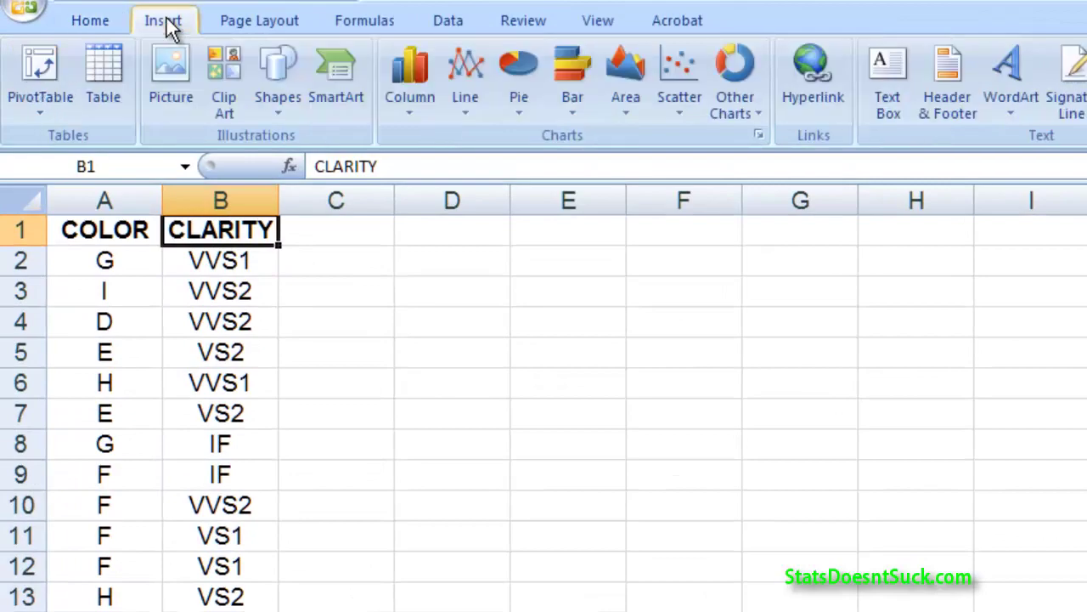
click(49, 65)
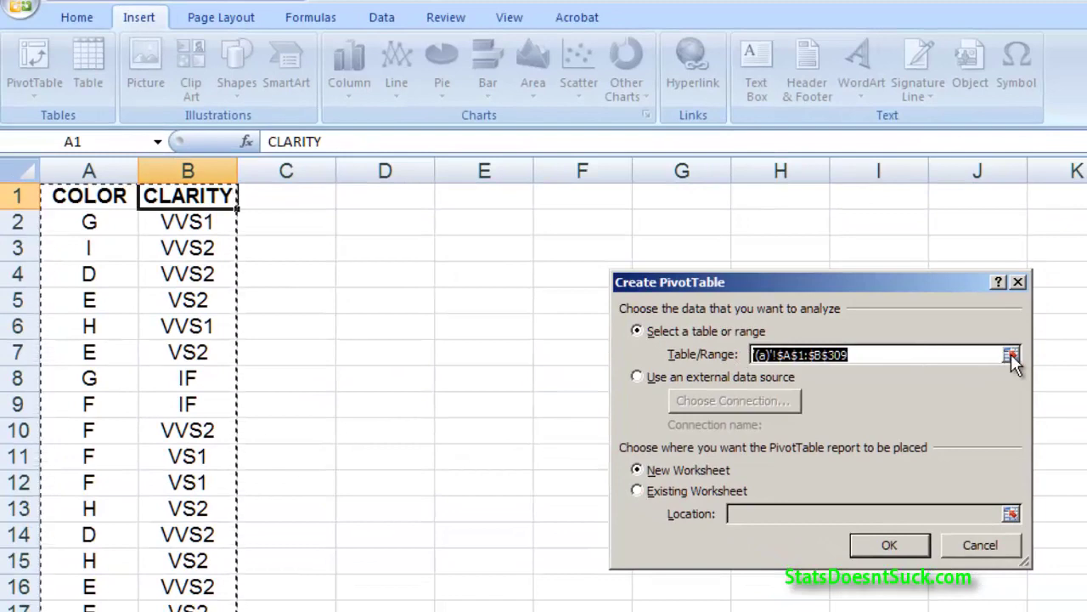
click(1011, 355)
click(204, 197)
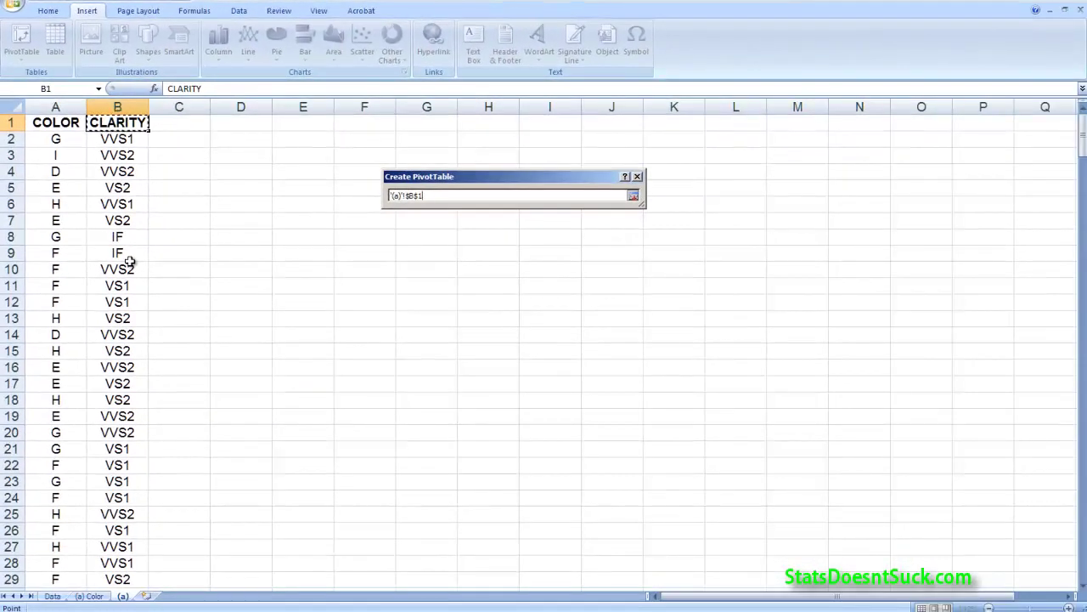
key(ctrl+shift+Down)
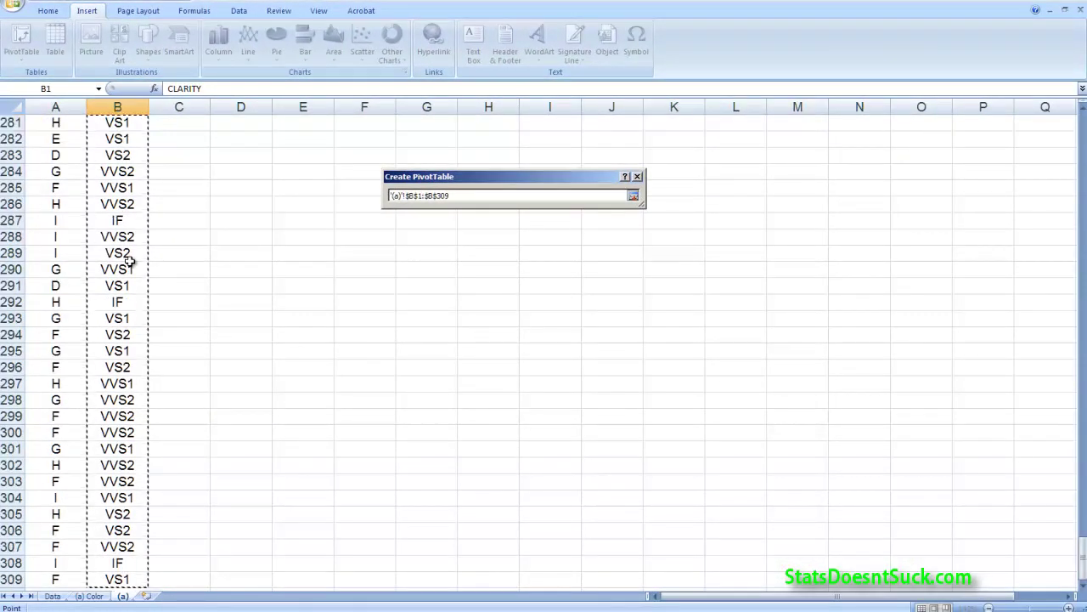
scroll(182, 352, down, 3)
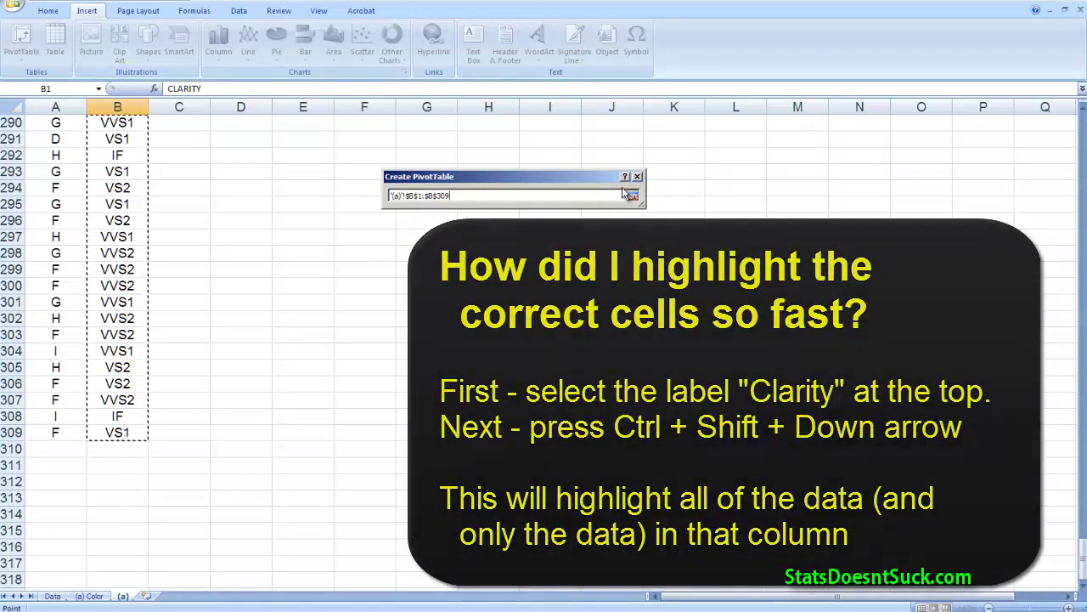
click(629, 195)
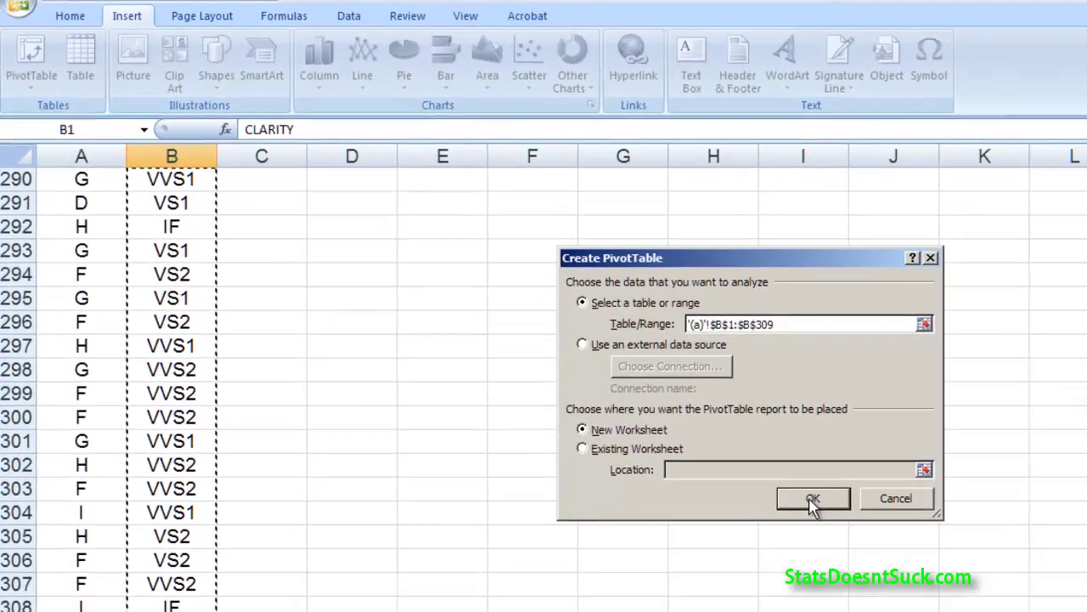
click(890, 545)
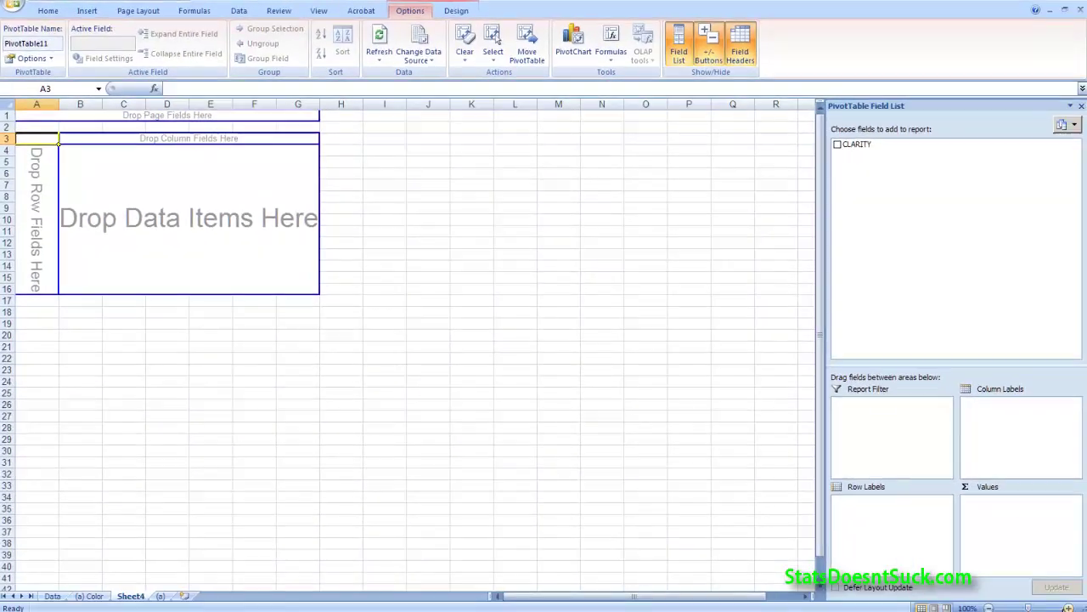
Step: Place the CLARITY field in both the row labels and the values of the new PivotTable to count each clarity grade
click(1068, 607)
click(1069, 606)
click(1069, 607)
click(1069, 607)
click(1069, 607)
click(1069, 606)
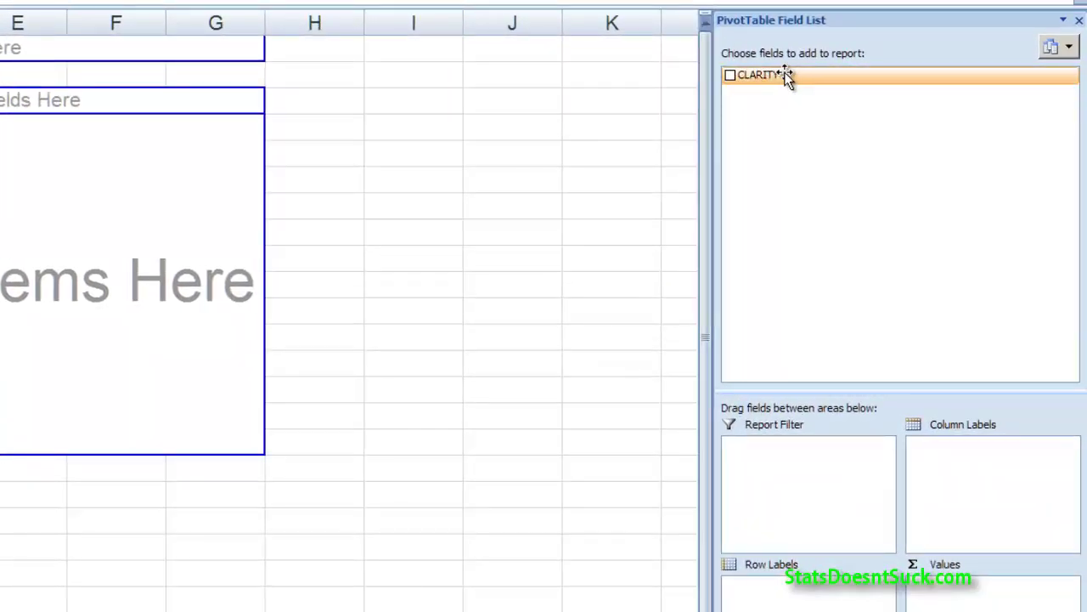
drag(789, 78, 808, 586)
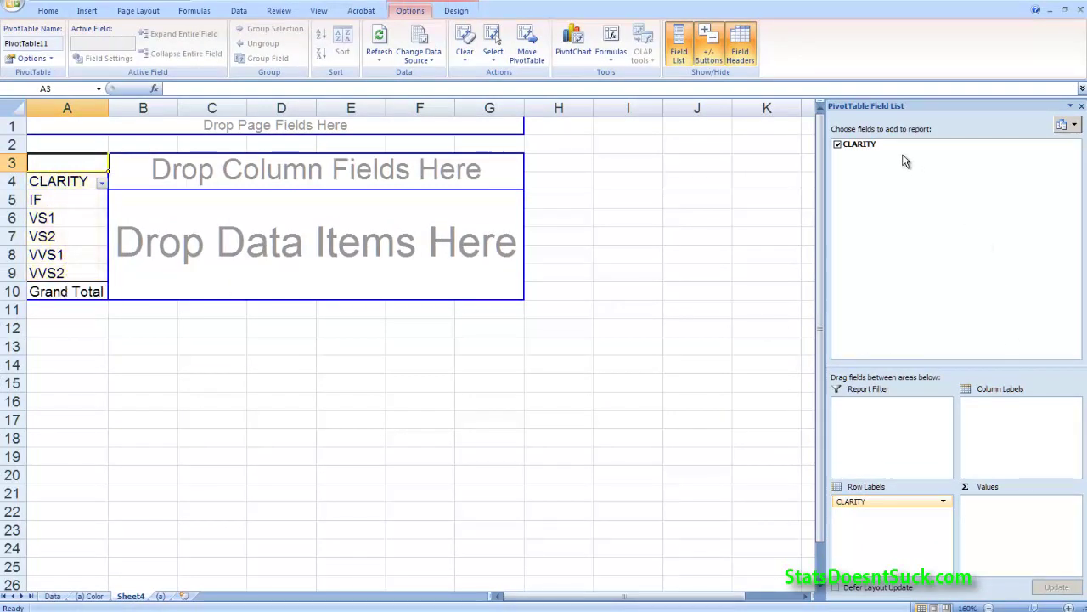
drag(860, 144, 998, 442)
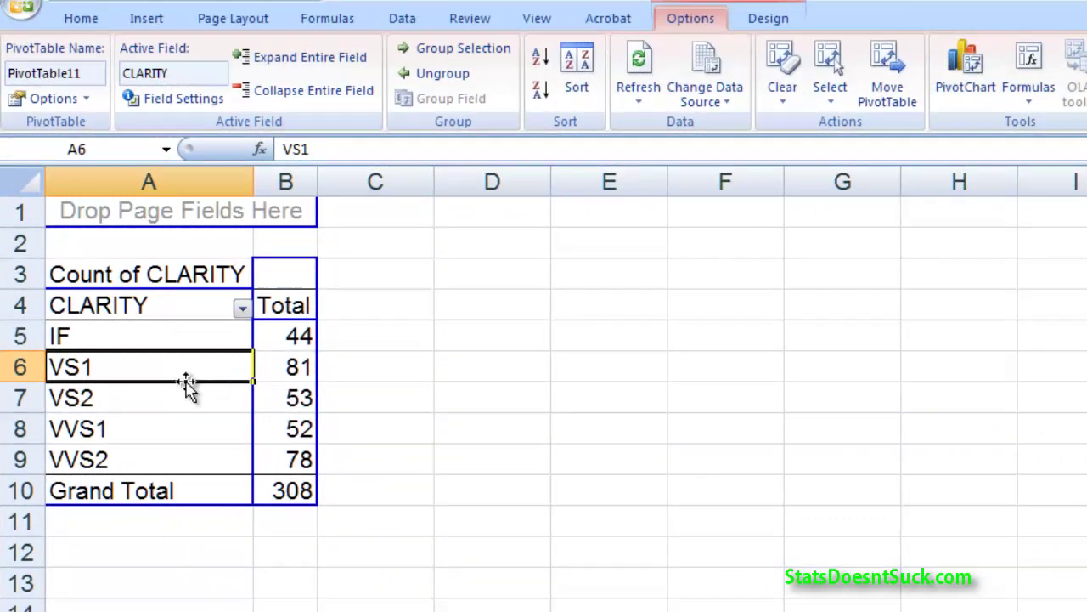
Step: Move the VVS1 row directly below IF in the clarity PivotTable, ahead of VS1
click(139, 405)
click(150, 357)
click(150, 404)
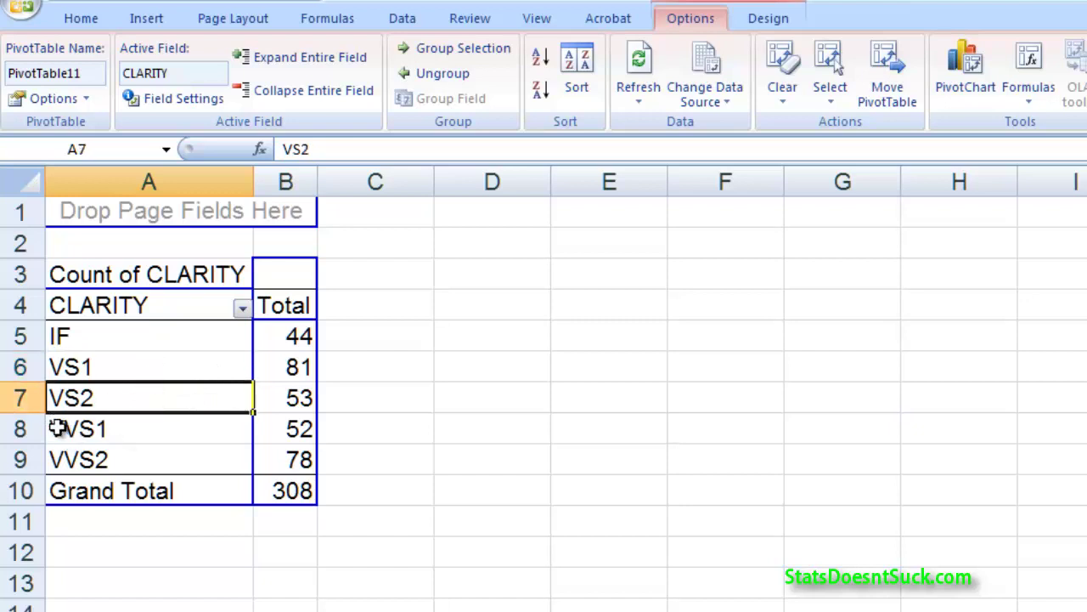
click(208, 433)
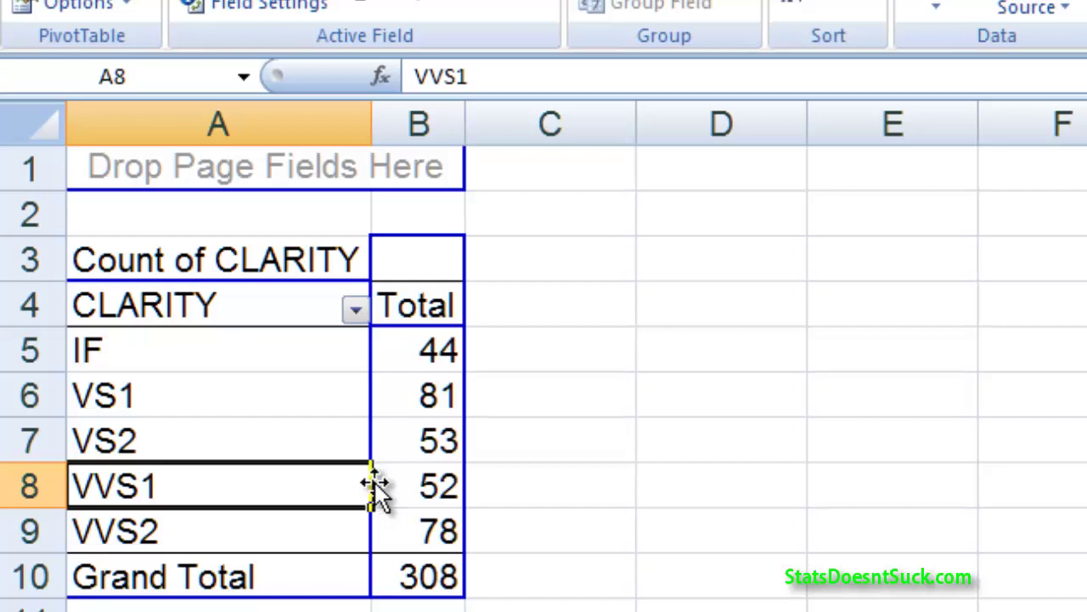
drag(380, 500, 369, 381)
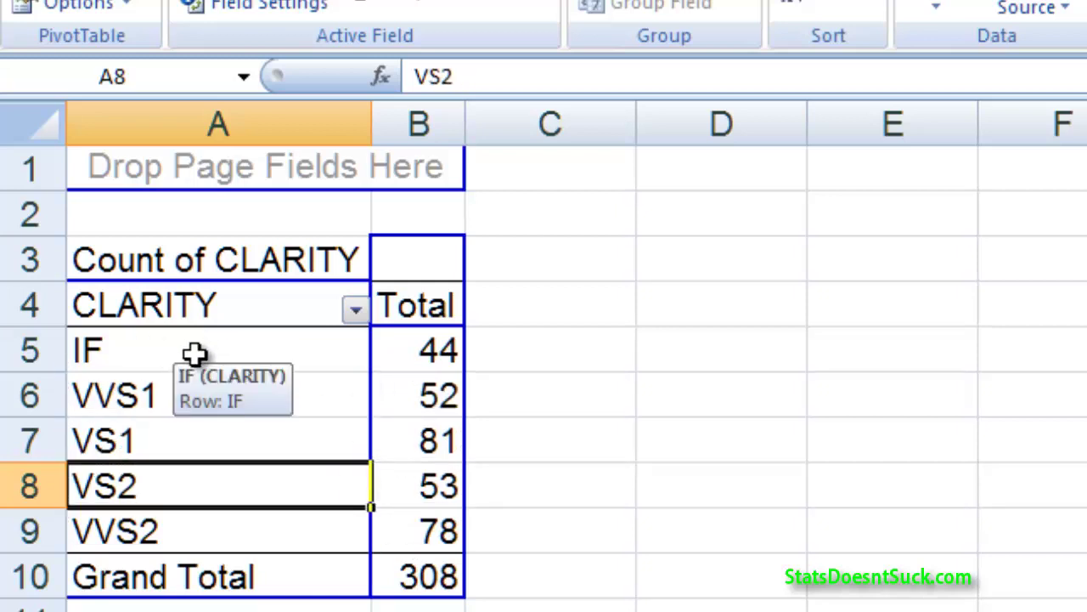
Step: Move the VVS2 row directly below VVS1 so the clarity grades run IF, VVS1, VVS2, VS1, VS2
click(250, 525)
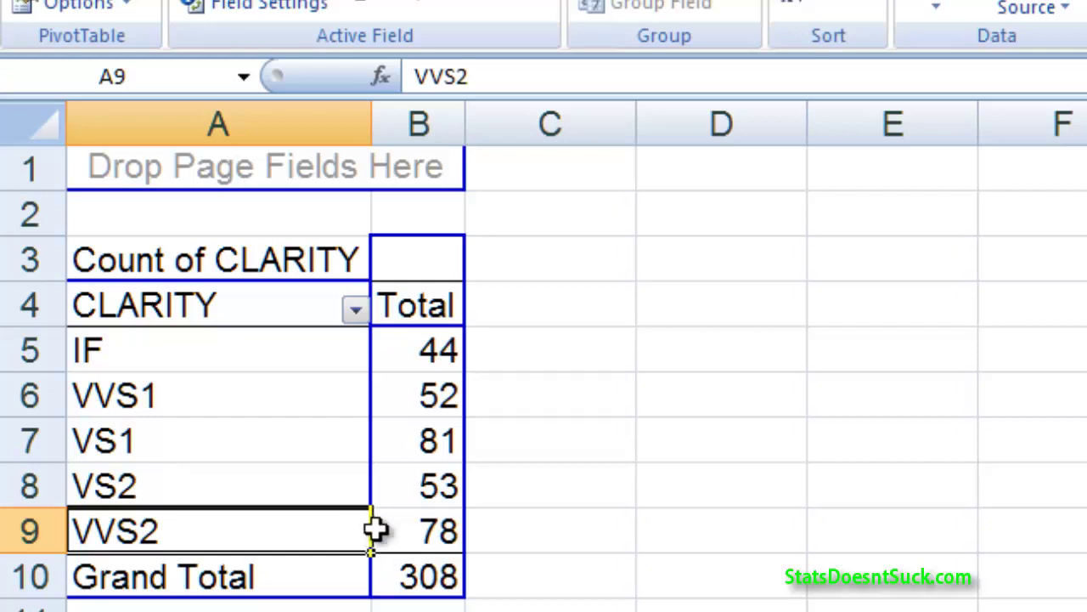
drag(373, 528, 360, 417)
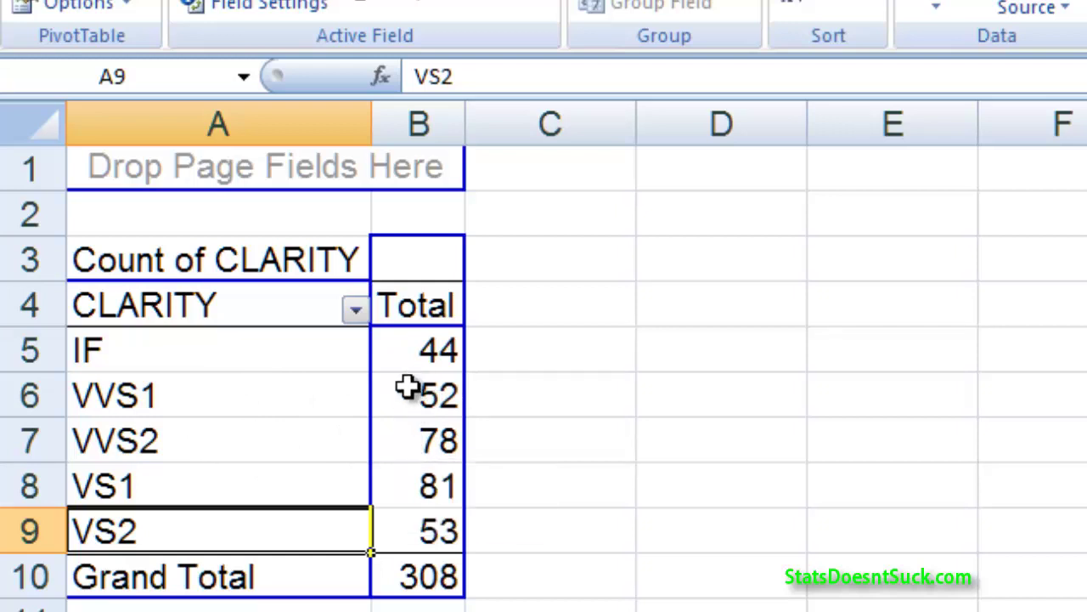
click(223, 351)
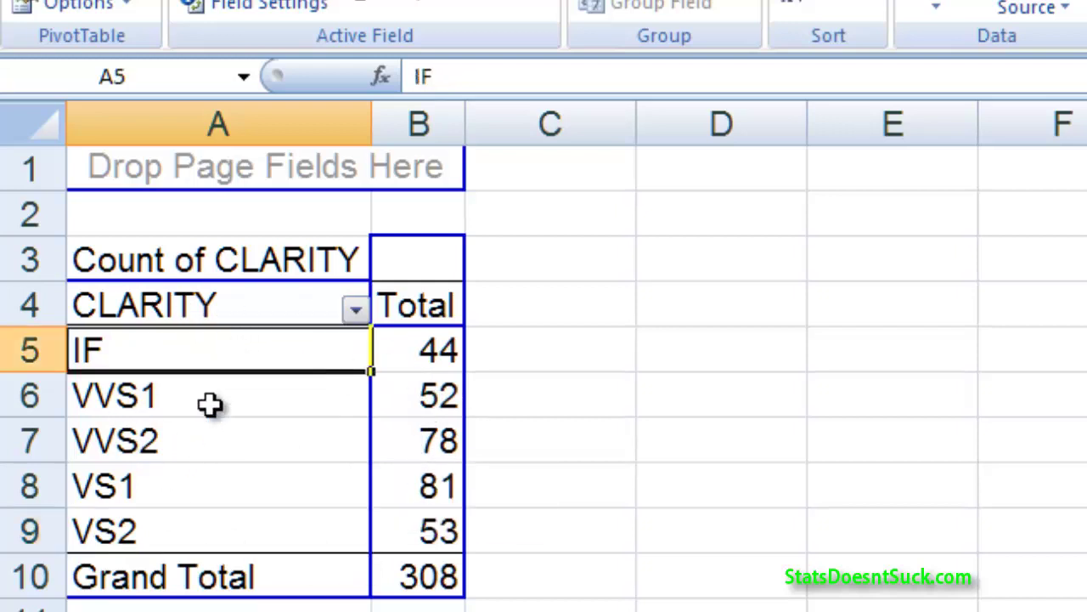
click(195, 528)
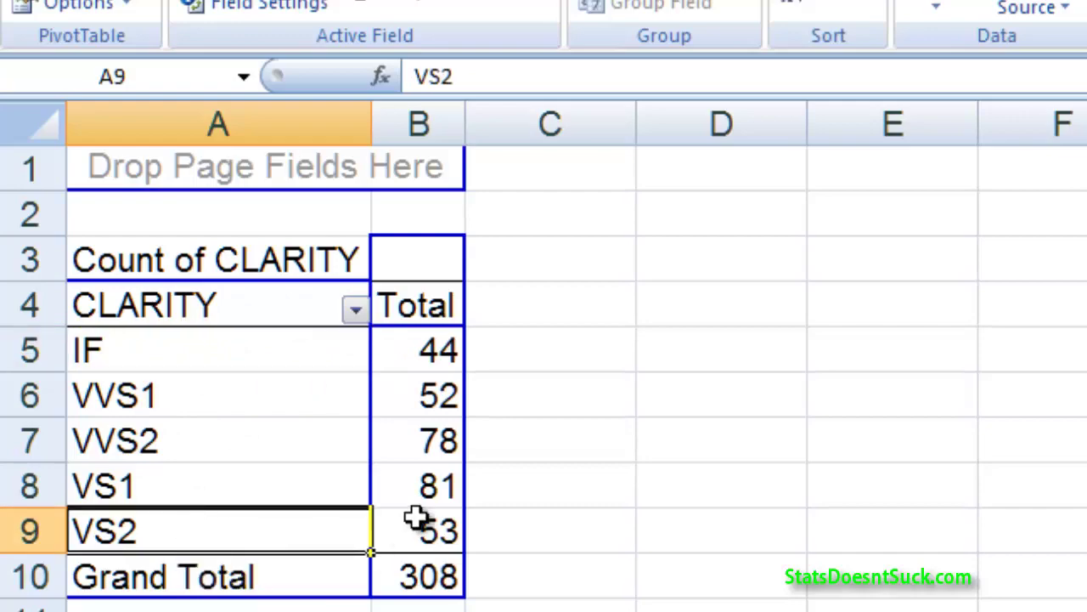
Step: Copy the clarity frequency table A4:B9 into the Word document below the Color chart, matching the destination table style
drag(432, 536, 223, 311)
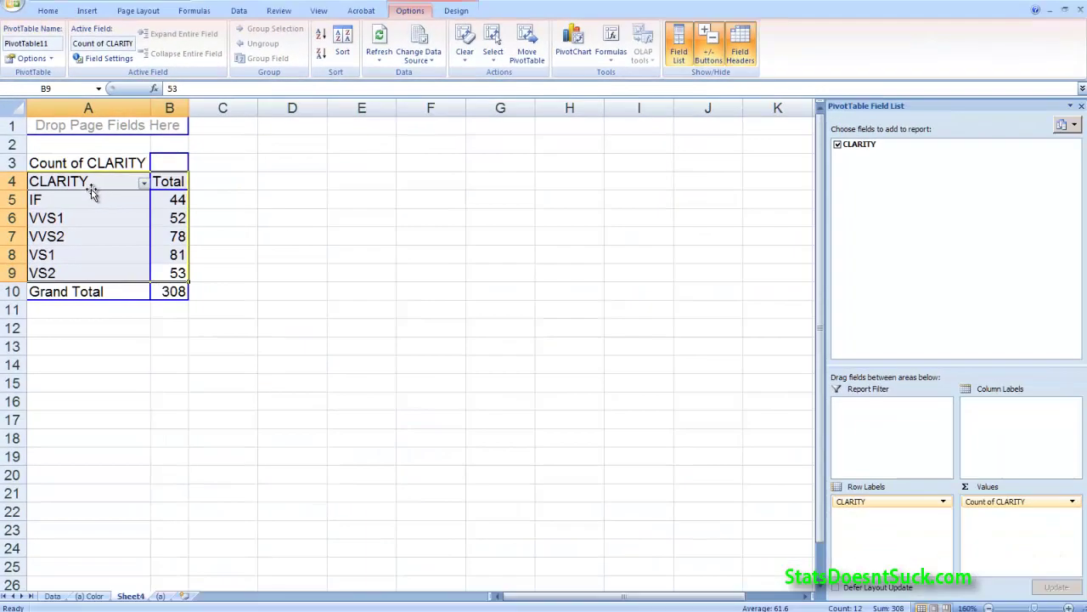
key(ctrl+c)
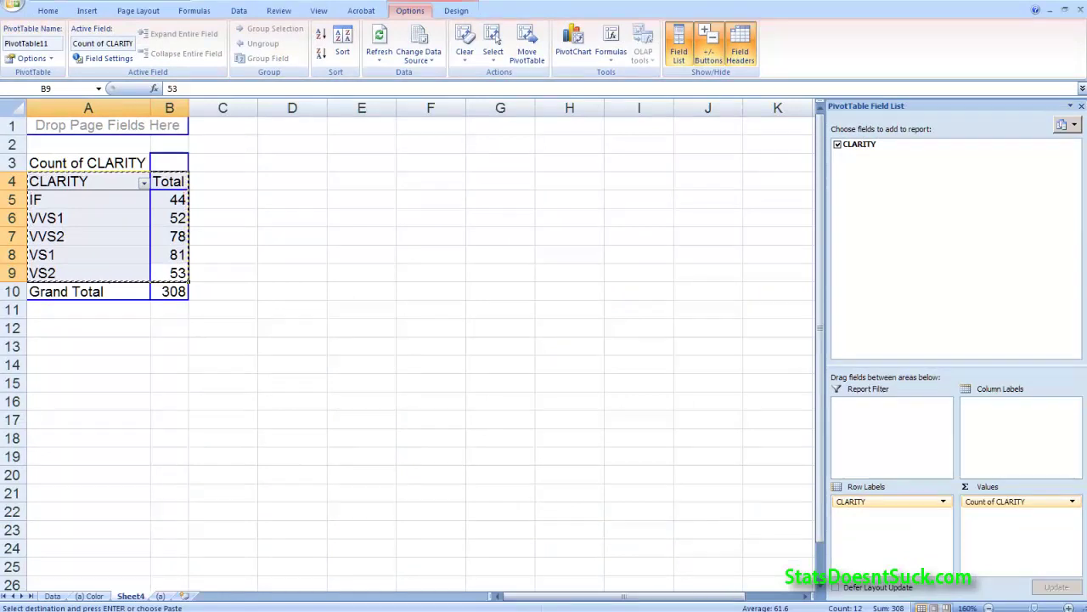
key(alt+Tab)
scroll(751, 487, down, 5)
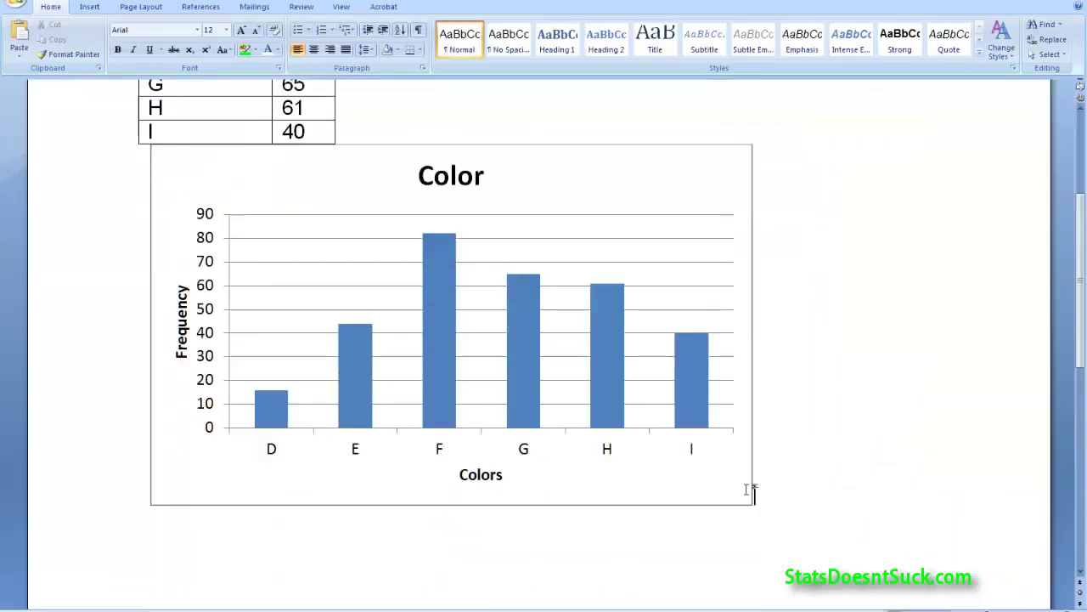
click(226, 372)
click(773, 322)
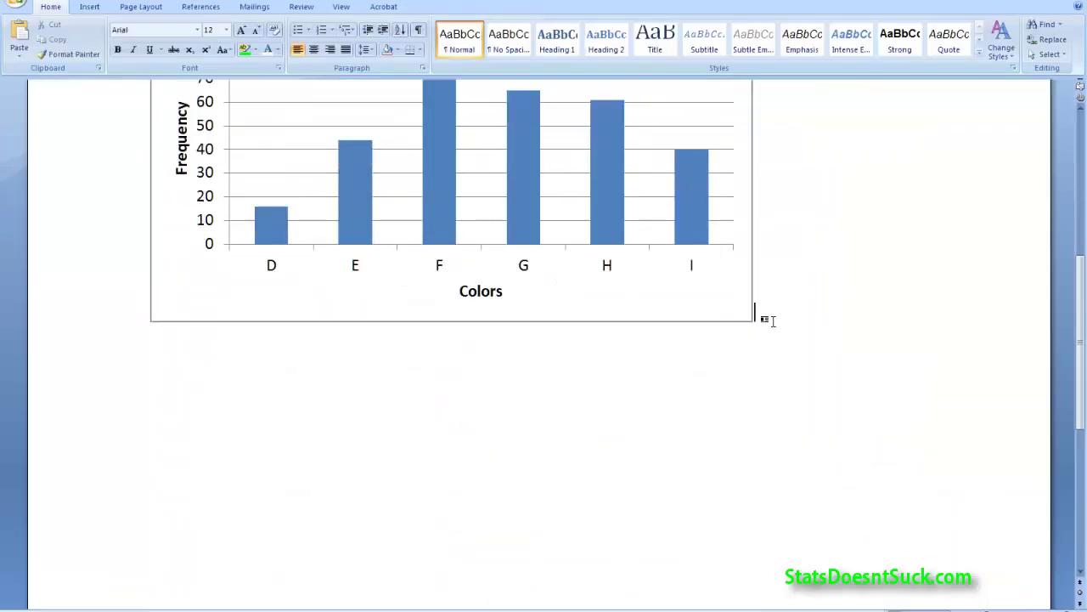
key(ctrl+v)
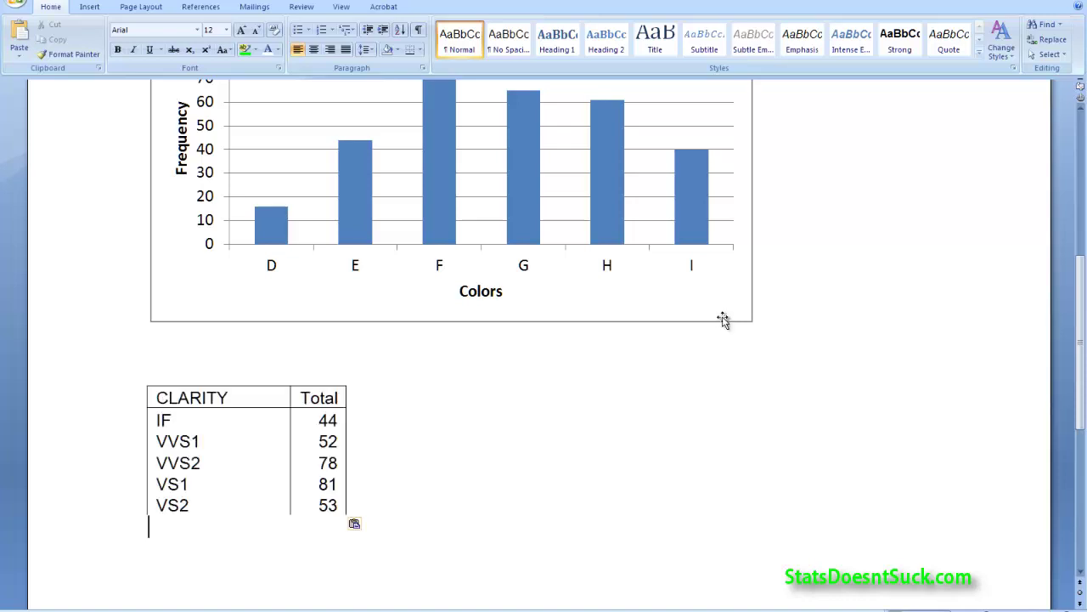
click(355, 523)
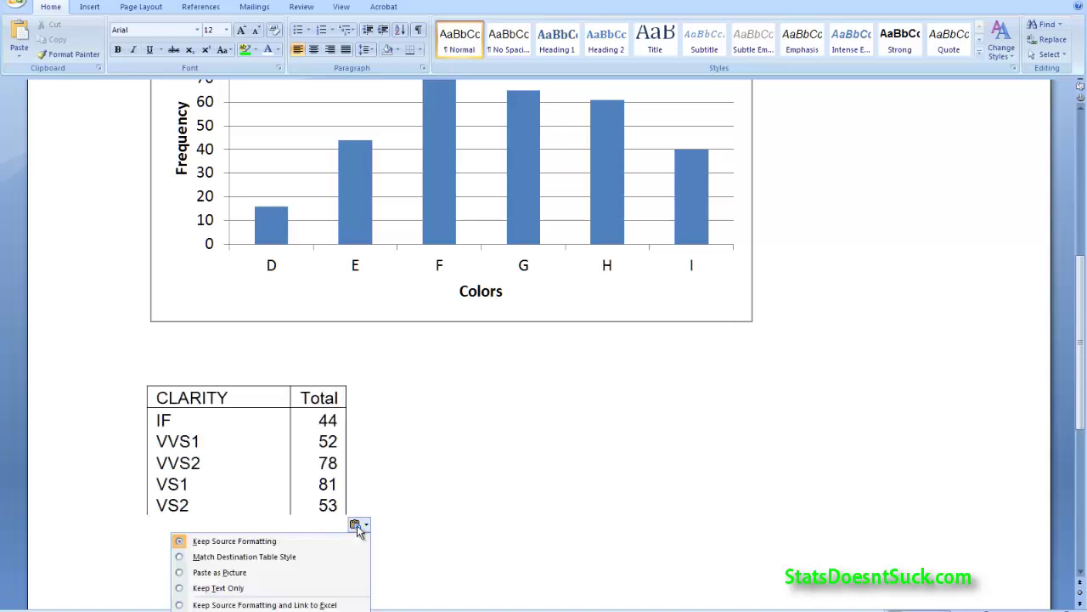
click(345, 557)
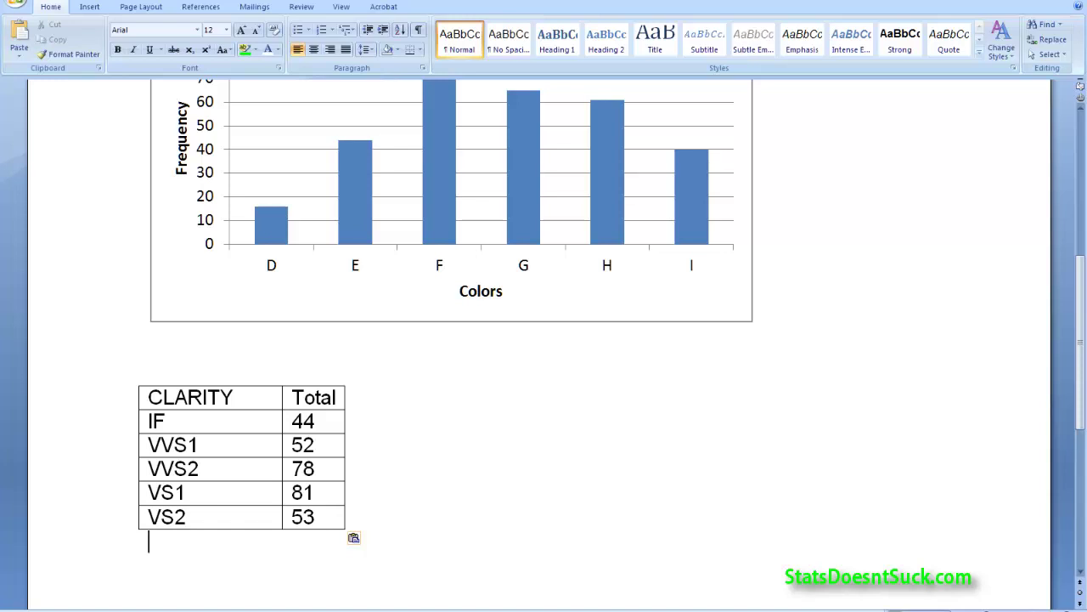
Step: Switch back to Excel and insert a 2-D clustered column chart from the clarity PivotTable
key(alt+Tab)
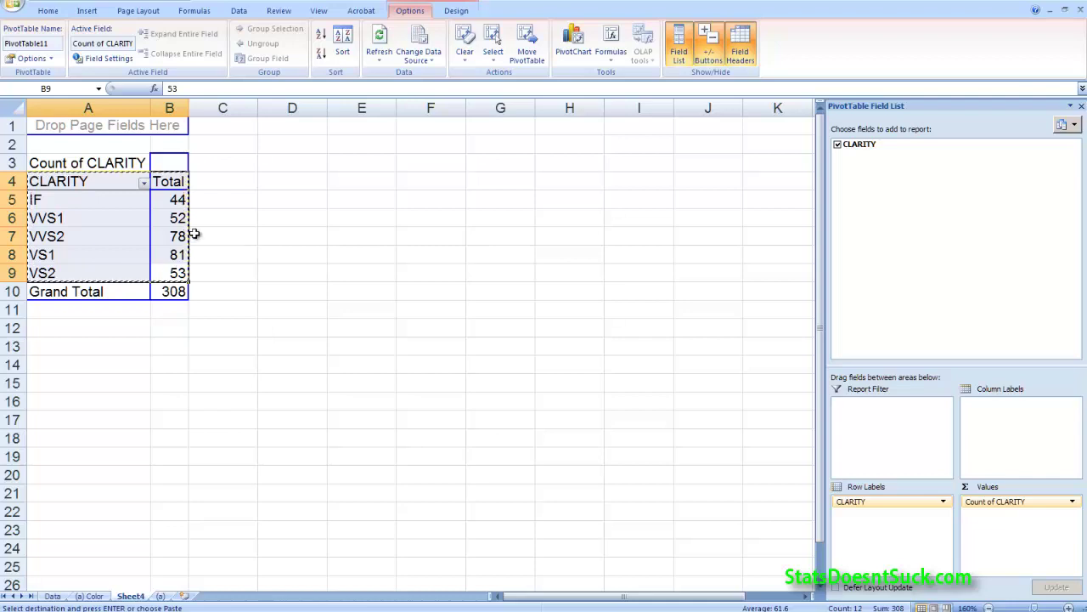
click(85, 10)
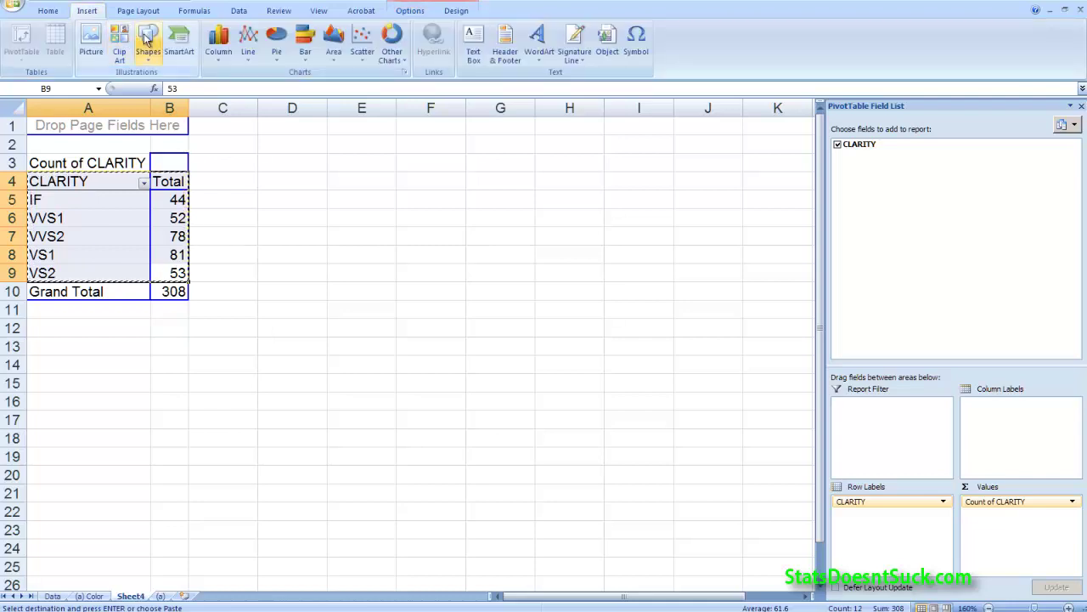
click(218, 38)
click(223, 96)
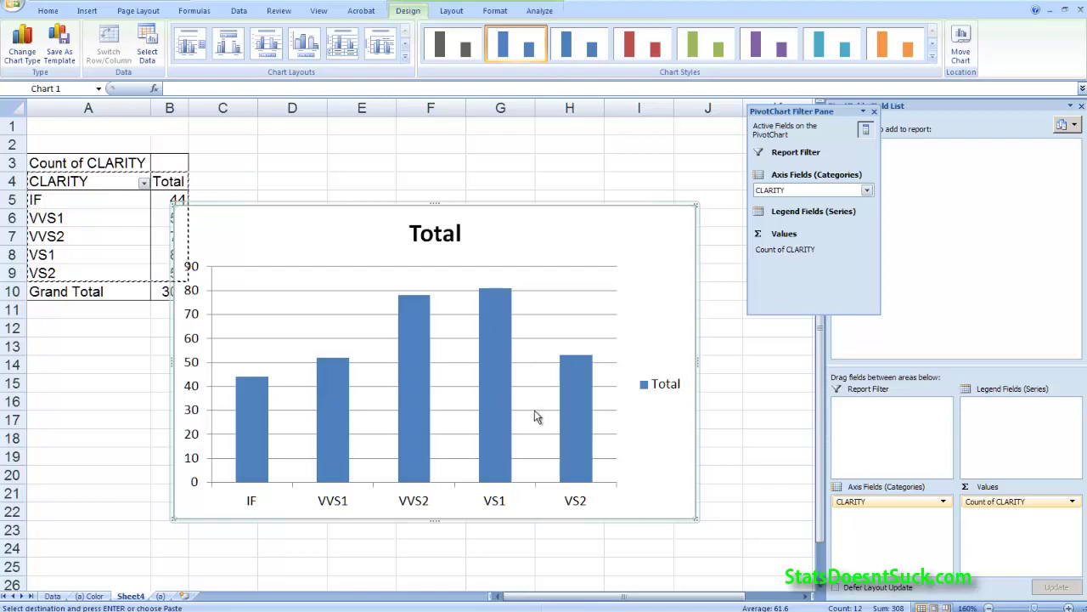
Step: Delete the legend from the clarity column chart and change the chart title to "Clarity"
click(666, 386)
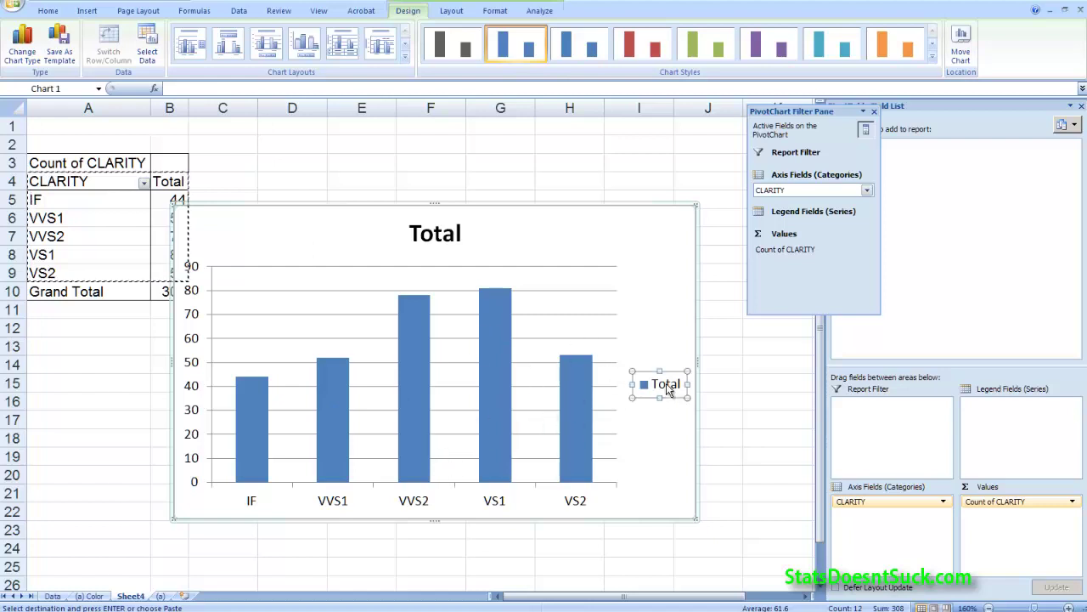
right_click(666, 383)
click(693, 392)
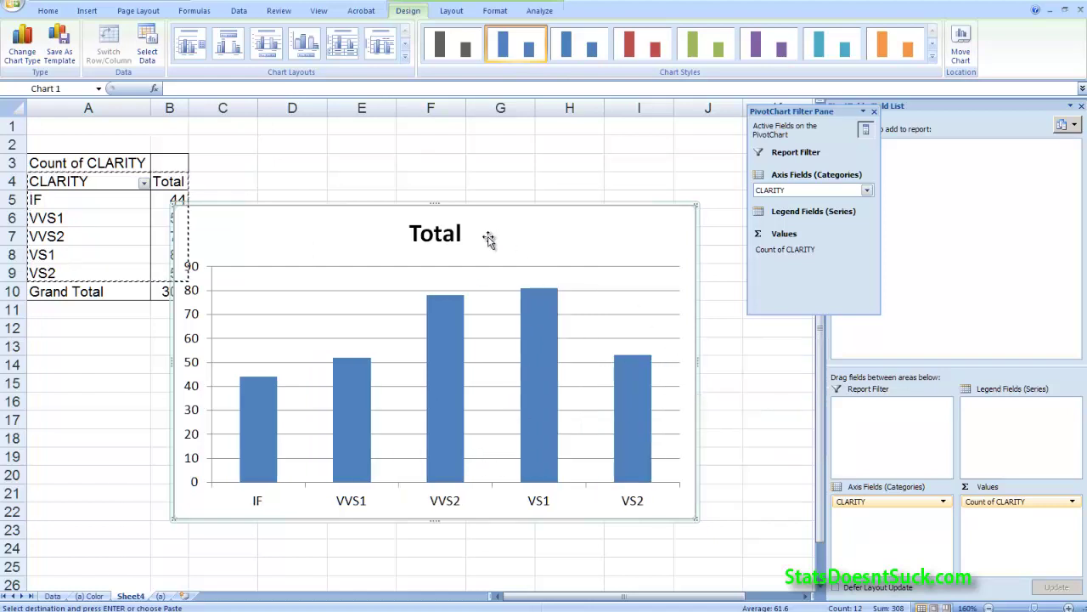
click(456, 236)
double_click(456, 241)
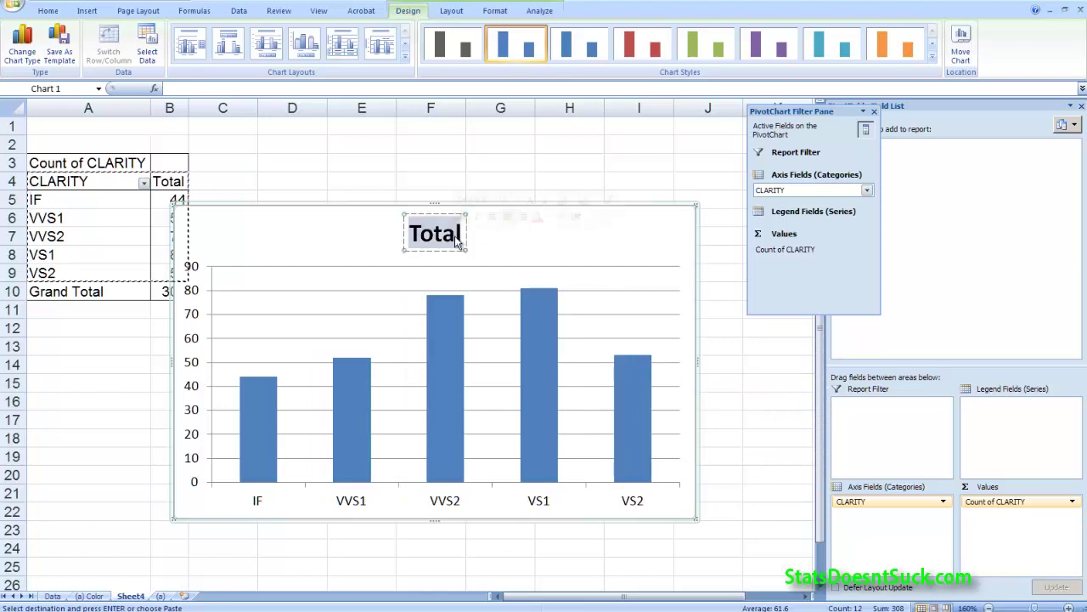
text(Clarity)
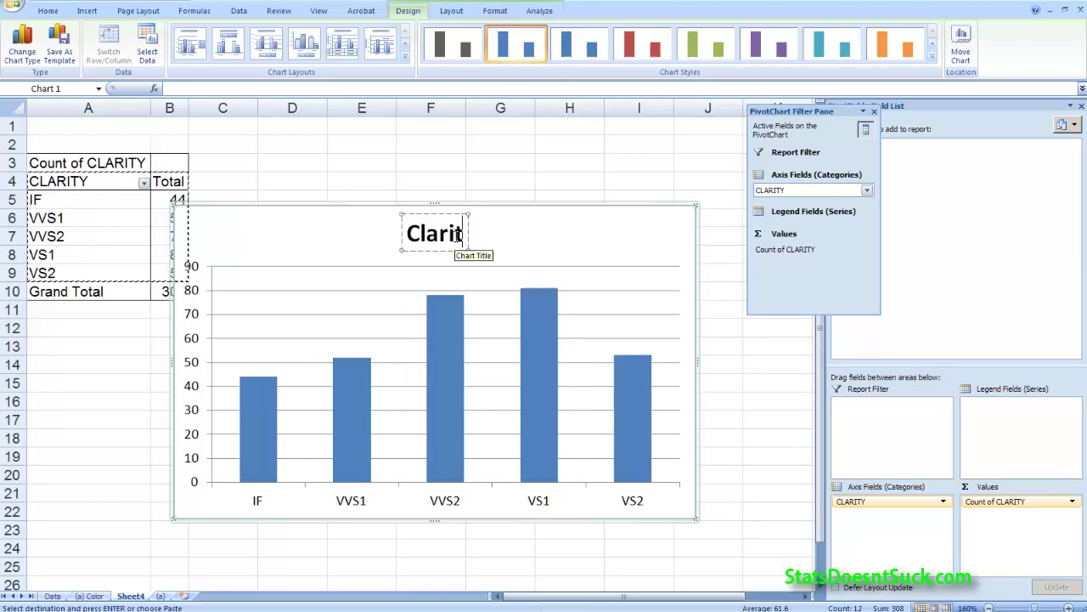
click(530, 260)
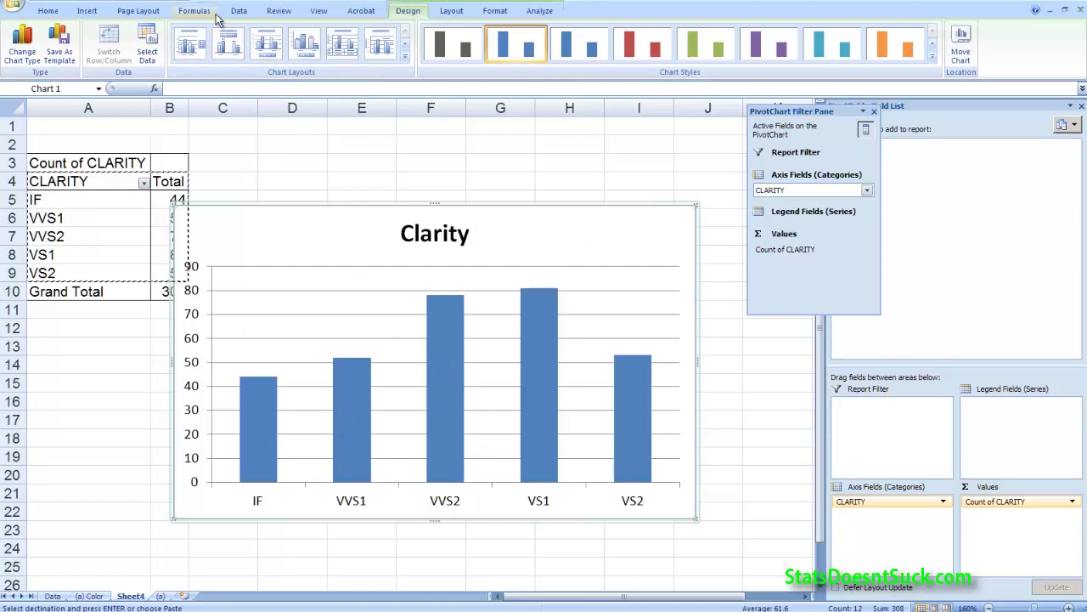
Step: Add a horizontal axis title below the axis of the clarity chart and label it "Clarity"
click(451, 11)
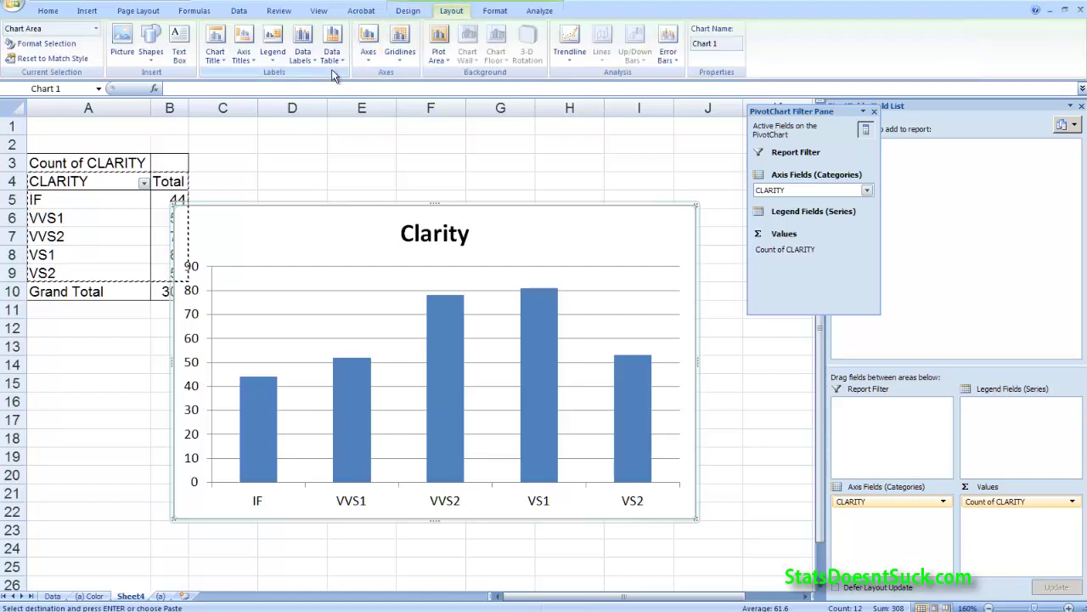
click(247, 58)
mouse_move(293, 77)
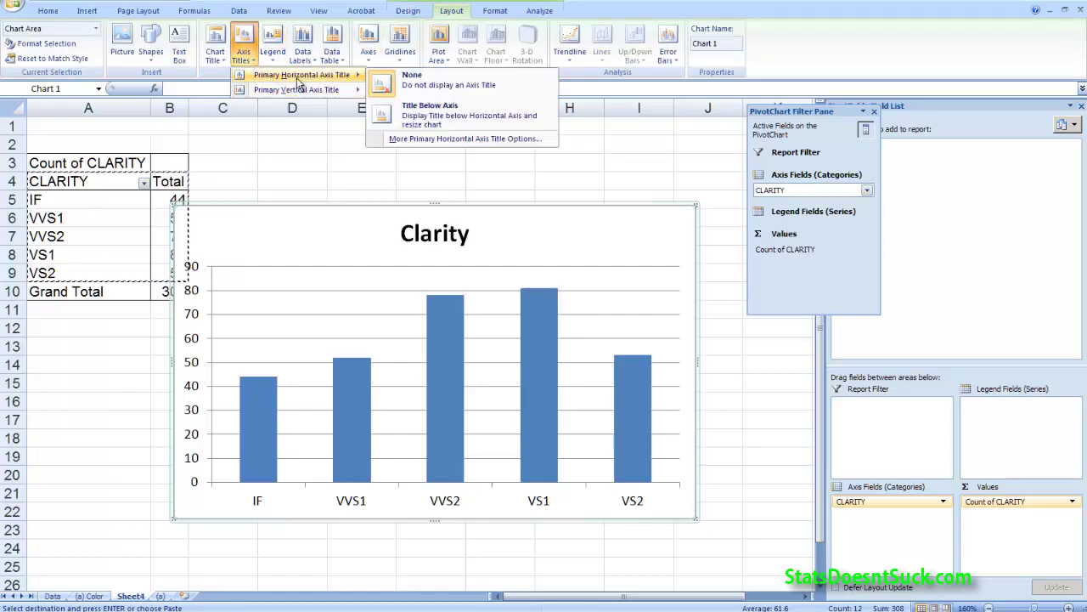
click(424, 110)
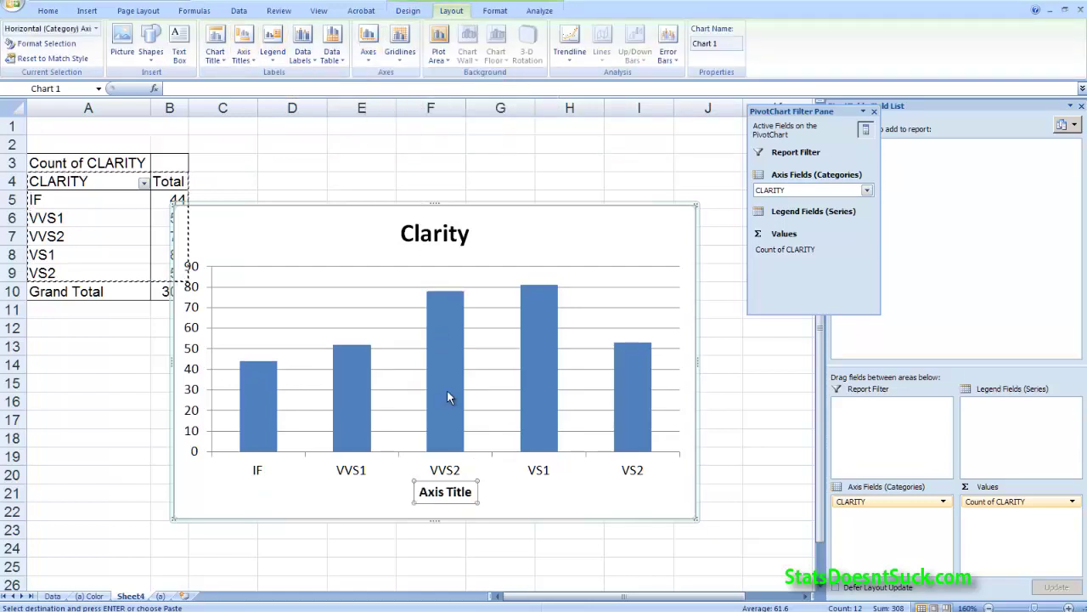
triple_click(459, 495)
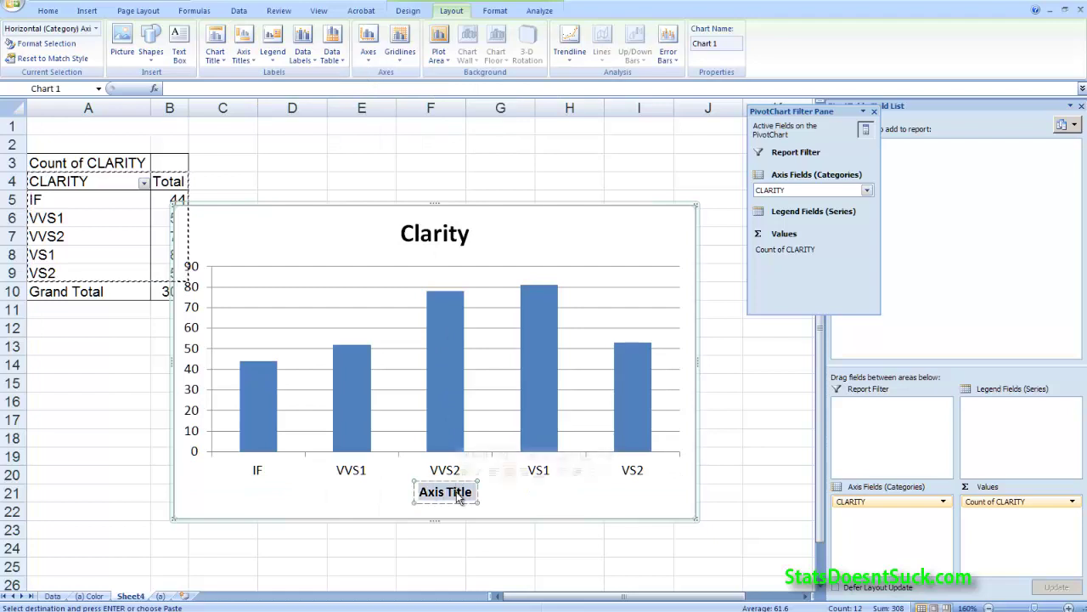
text(Clarity)
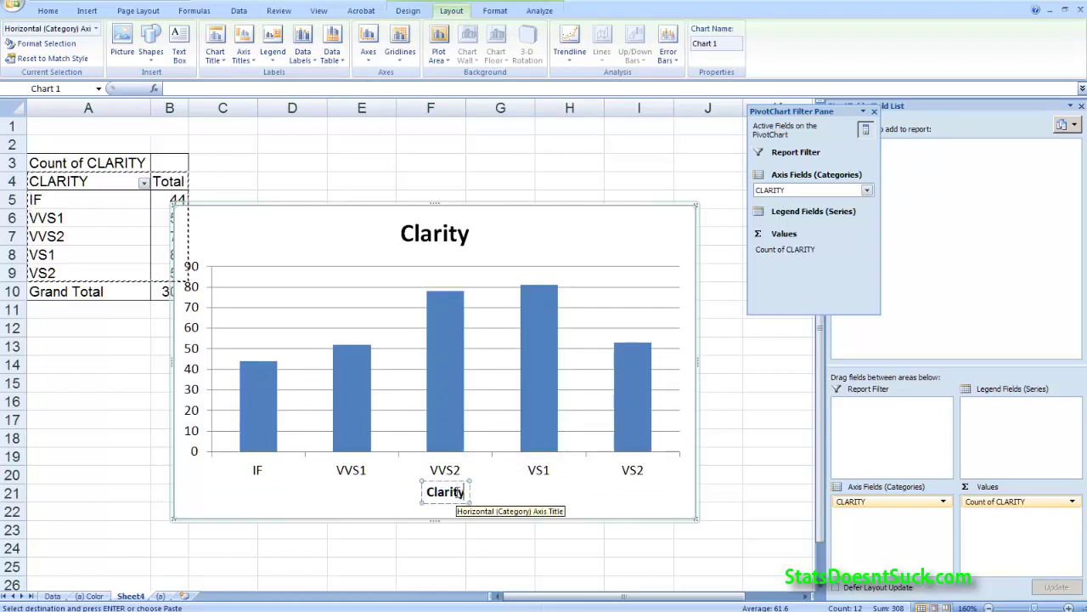
click(516, 508)
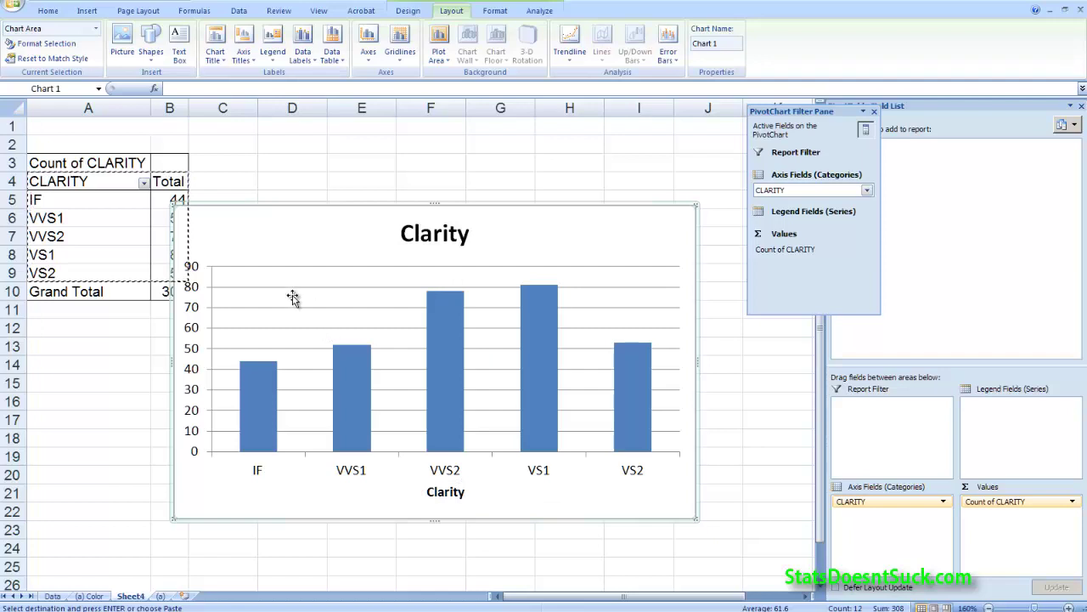
Step: Add a rotated vertical axis title to the clarity chart and label it "Frequency"
click(243, 47)
mouse_move(280, 92)
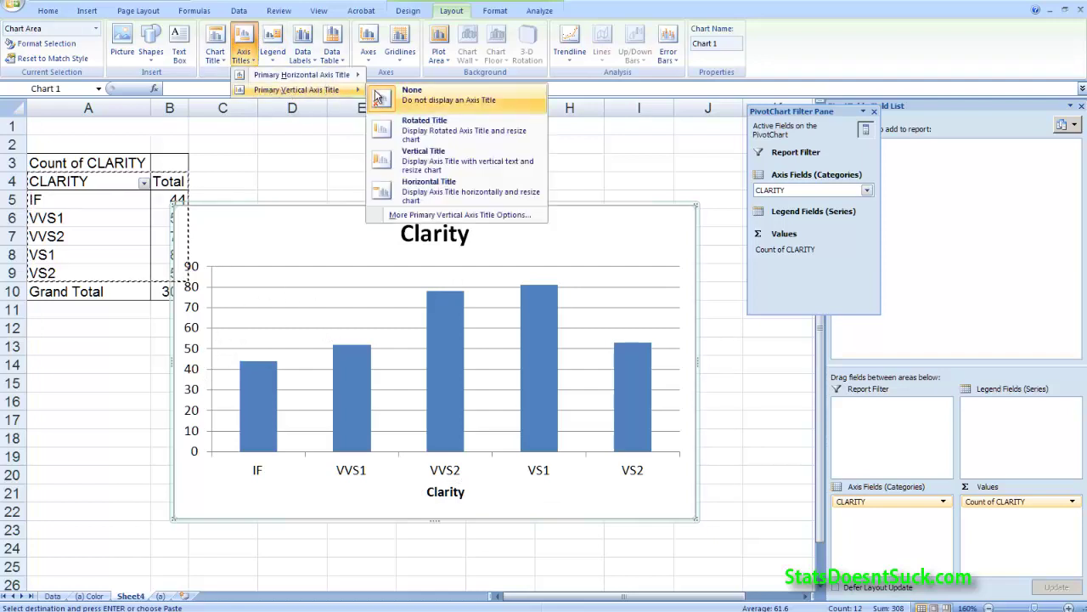
click(416, 124)
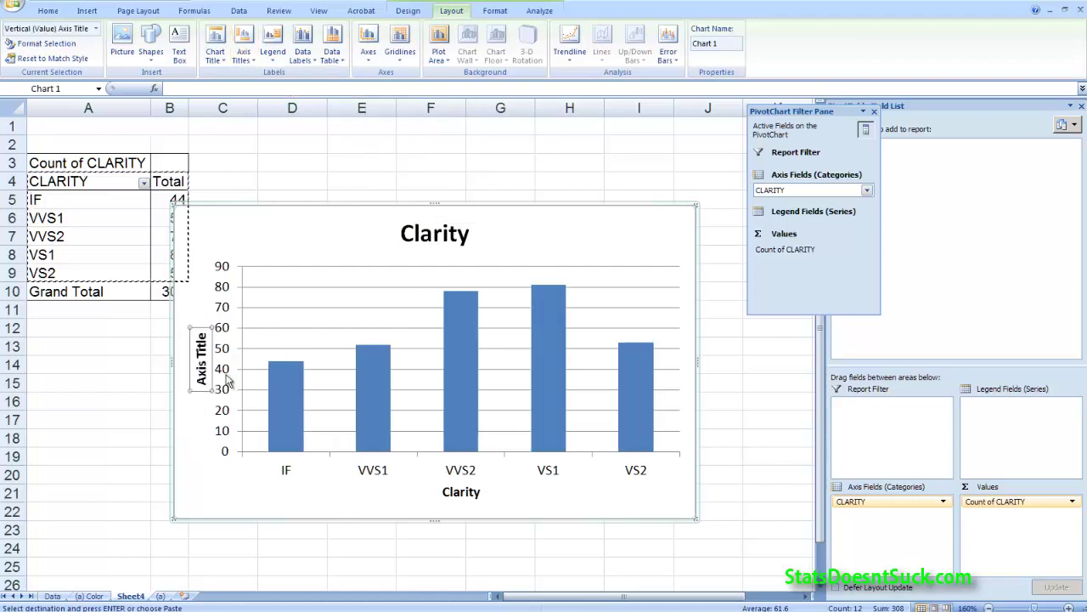
triple_click(200, 360)
text(Frequency)
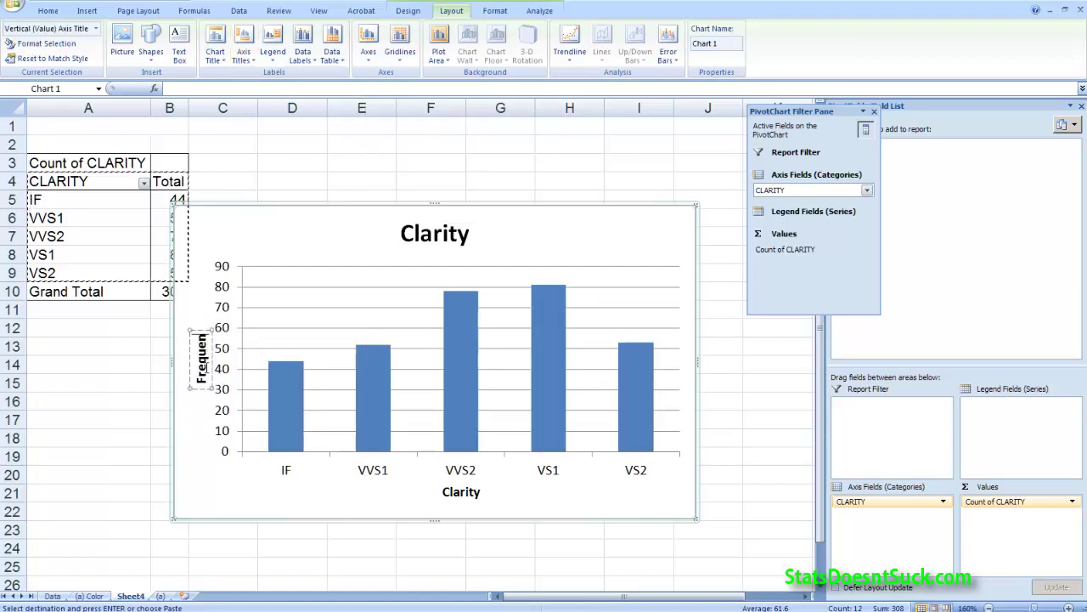
click(198, 506)
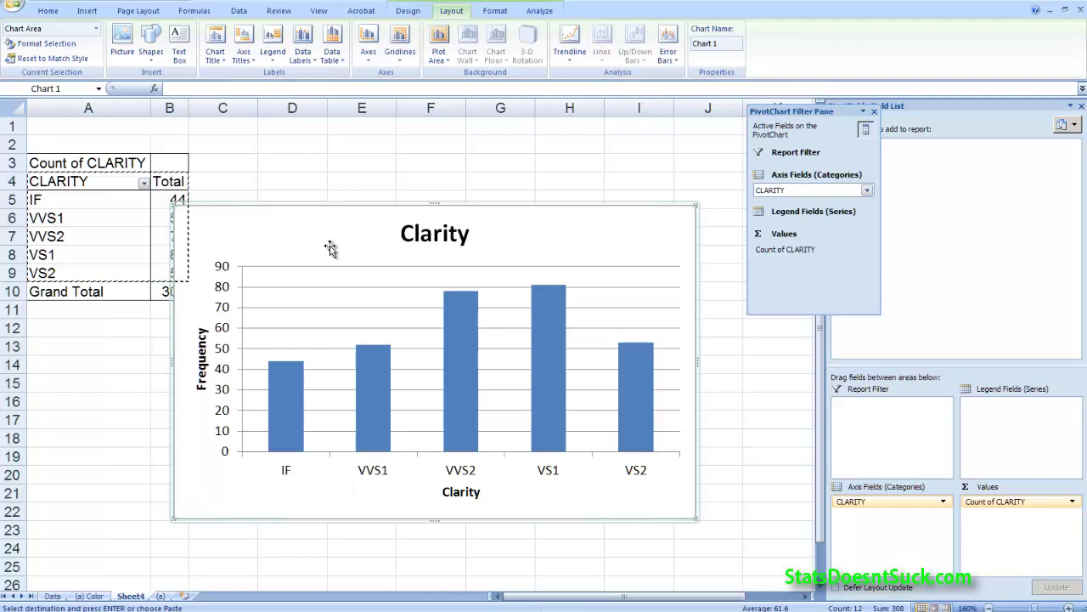
Step: Copy the finished Clarity chart into the Word document directly below the CLARITY frequency table
key(Escape)
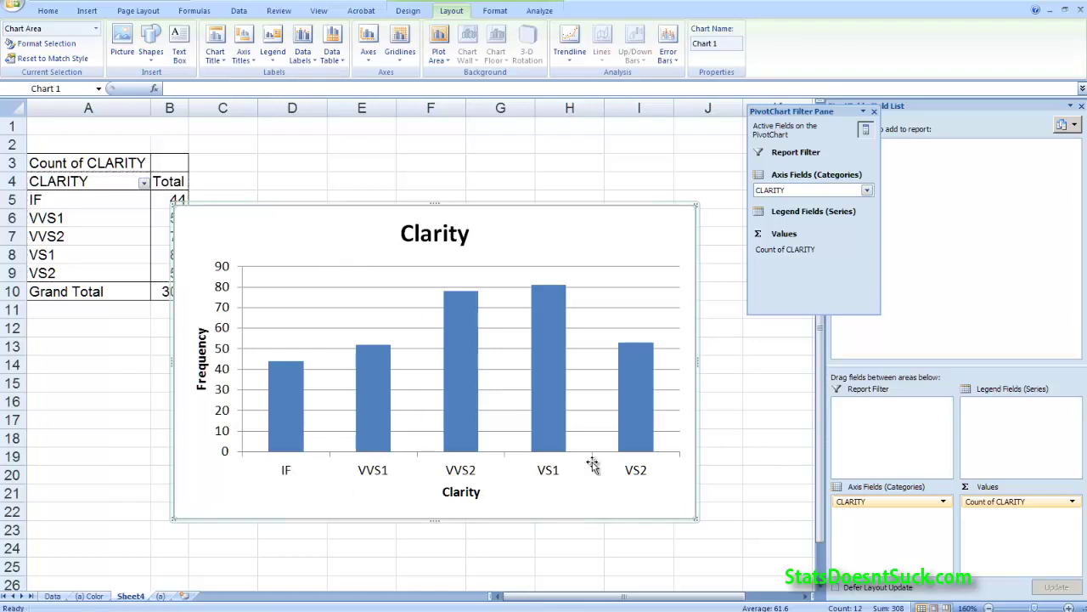
key(alt+Tab)
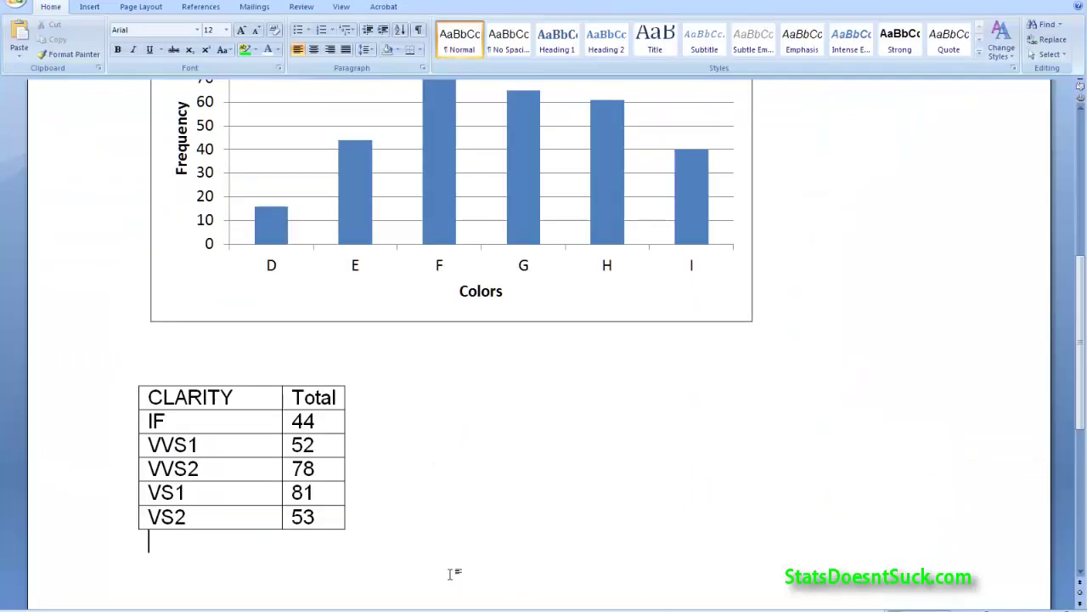
key(ctrl+v)
scroll(541, 502, up, 4)
scroll(544, 502, down, 5)
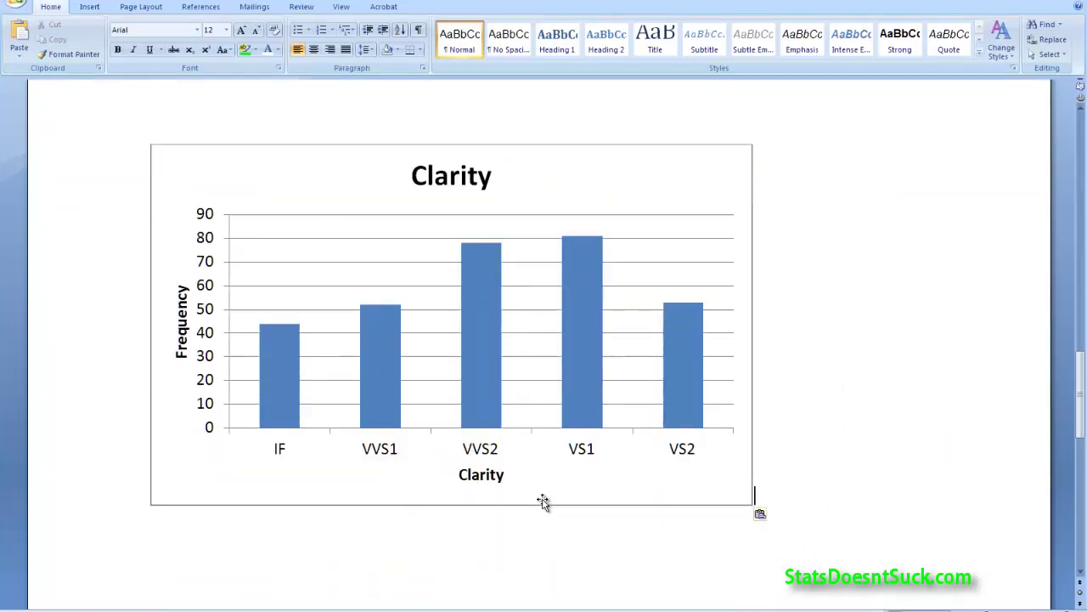
Step: Insert a page break ahead of the CLARITY table so it shares a page with its chart
scroll(544, 502, up, 8)
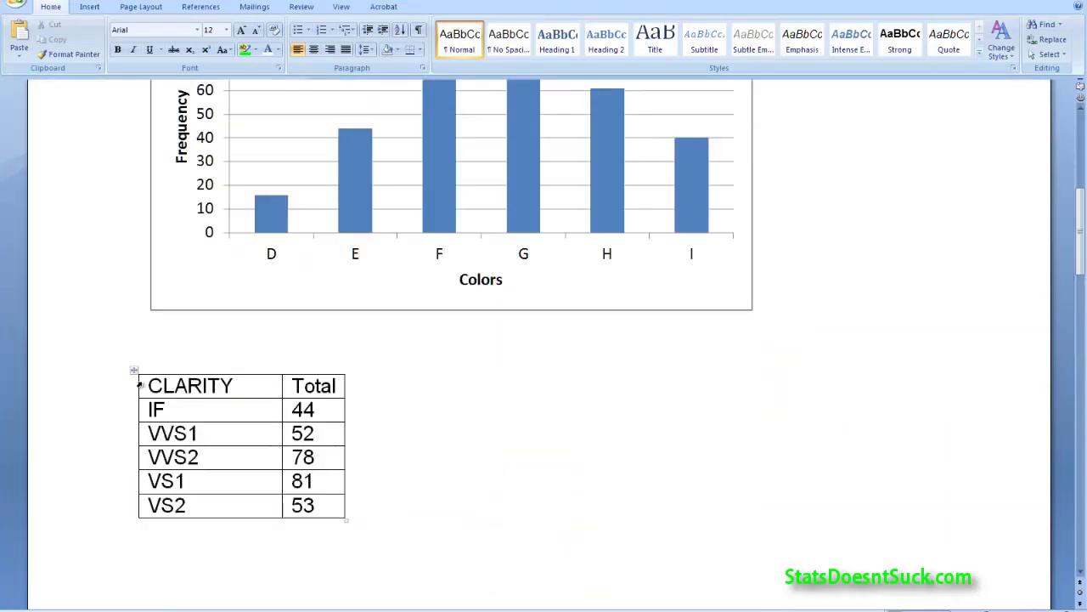
click(89, 7)
click(77, 46)
scroll(280, 280, down, 8)
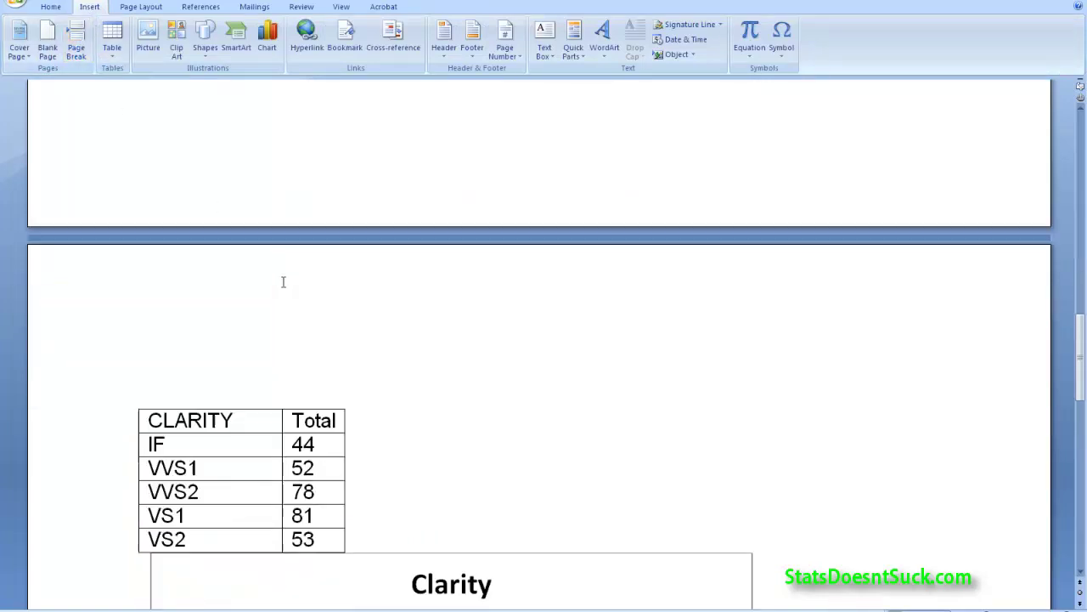
scroll(397, 374, down, 3)
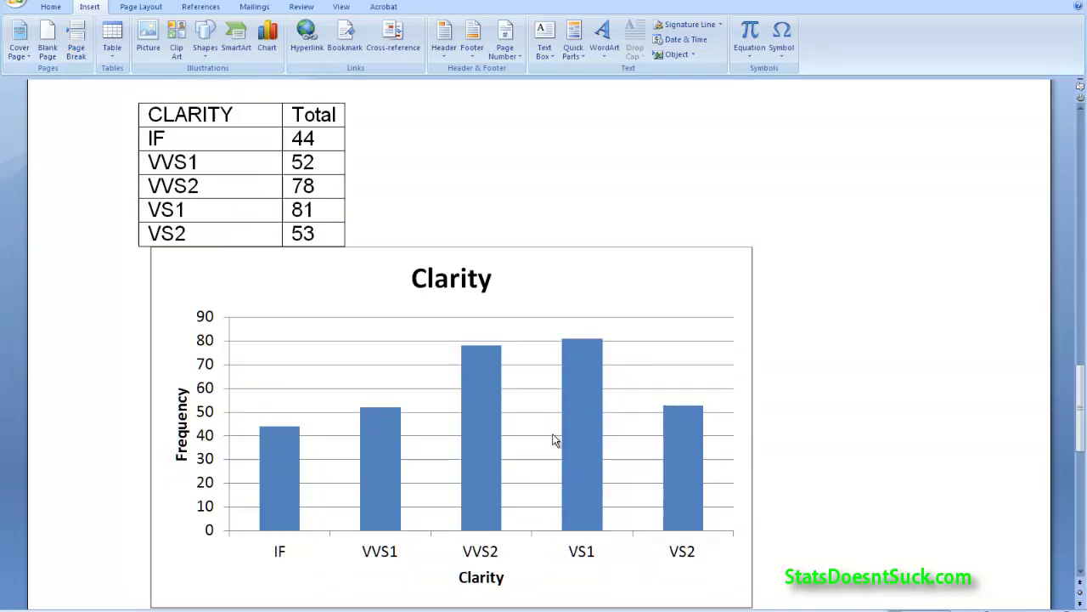
Step: Below the Color chart, write the conclusion "Most common color is Fancy Dark Brown Green."
scroll(553, 437, up, 10)
scroll(554, 435, up, 15)
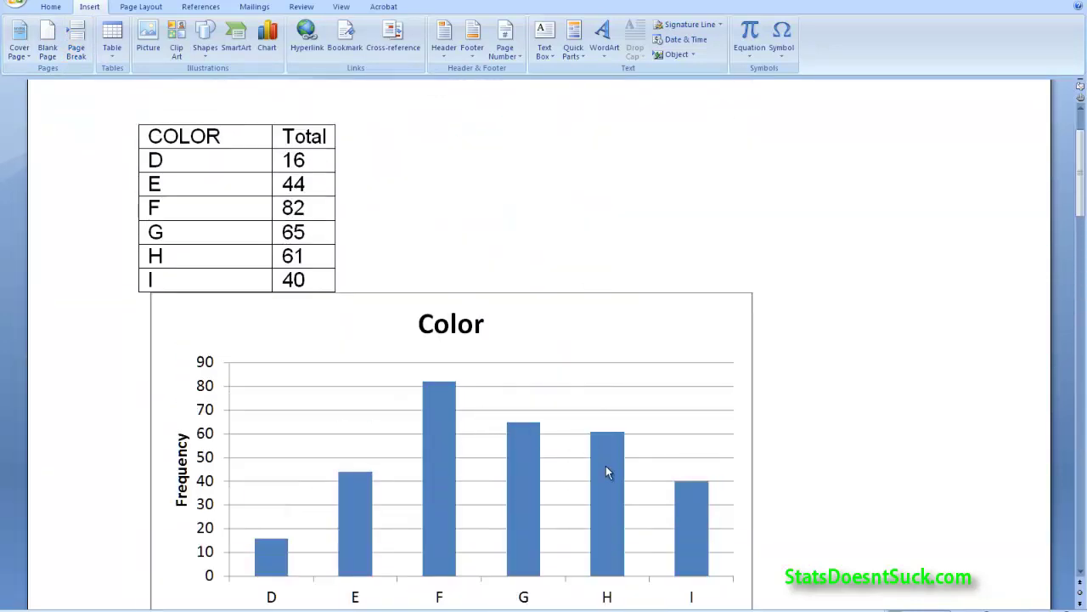
scroll(607, 473, down, 2)
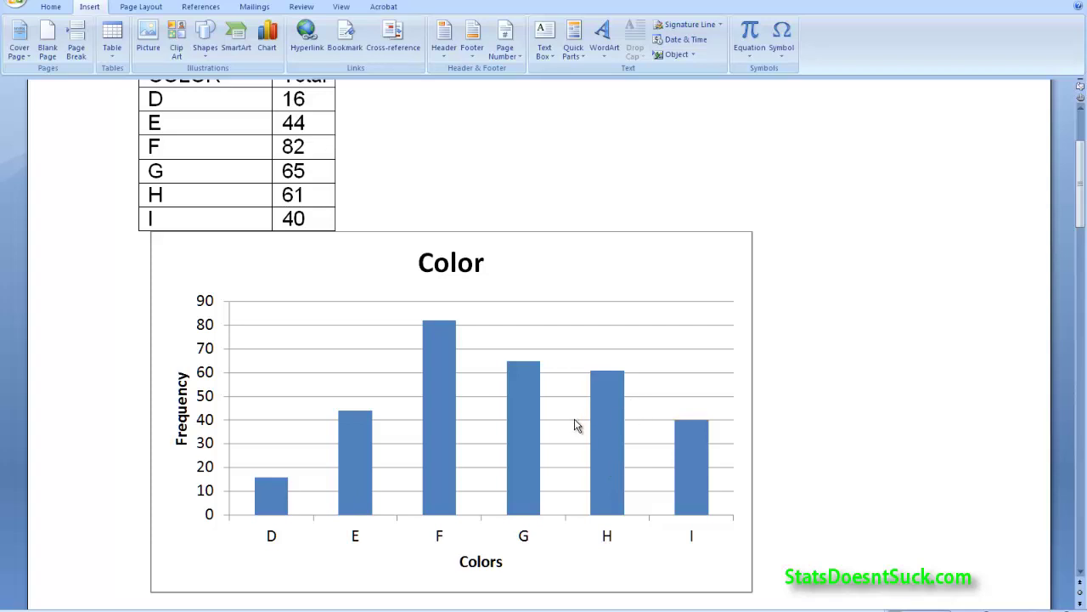
scroll(580, 436, up, 1)
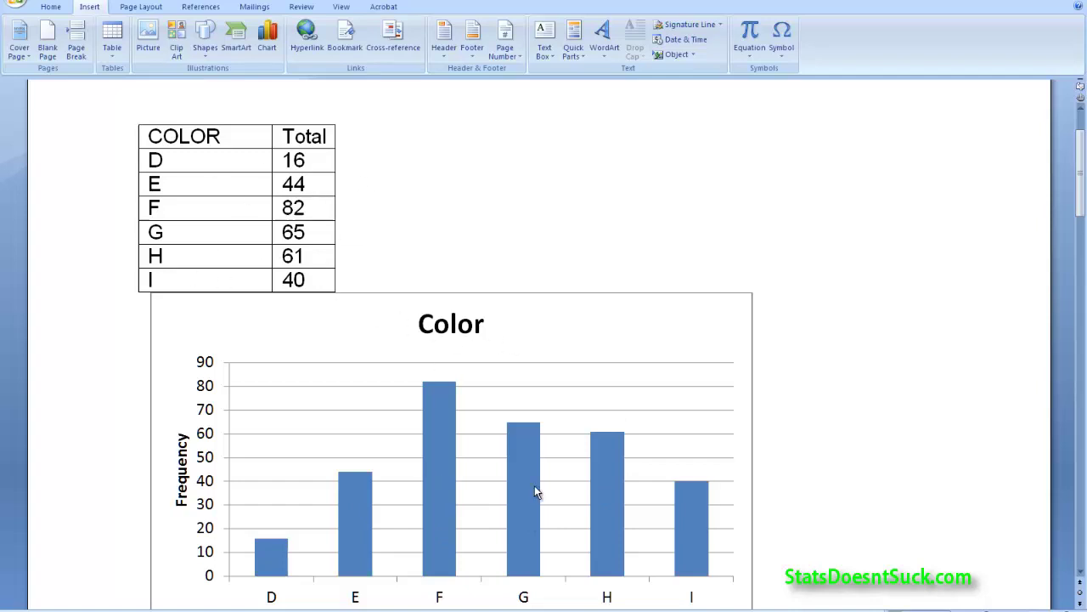
scroll(534, 485, down, 6)
click(264, 451)
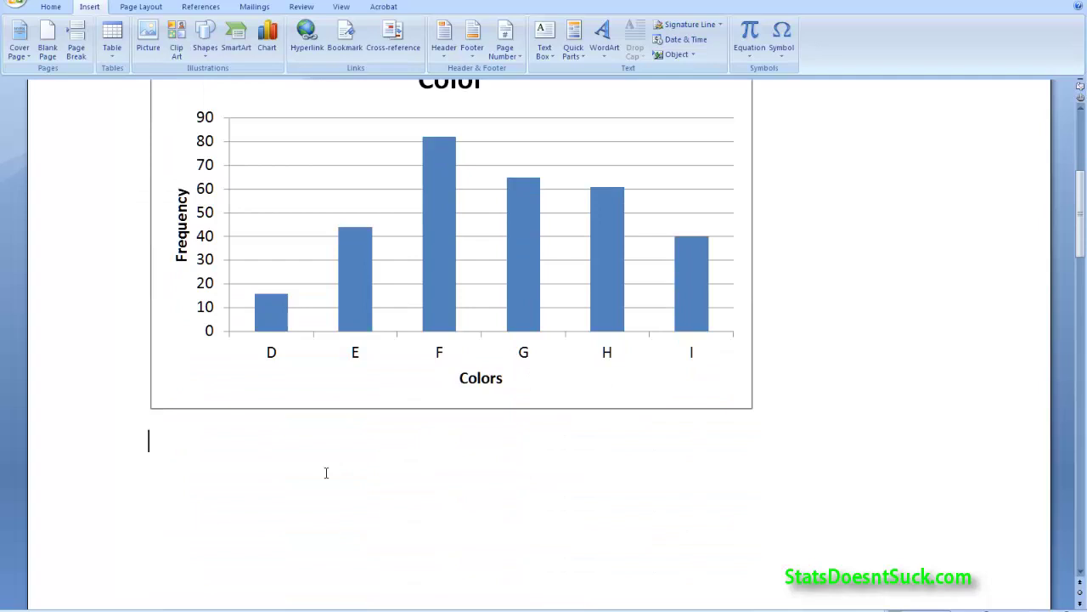
text(Mod)
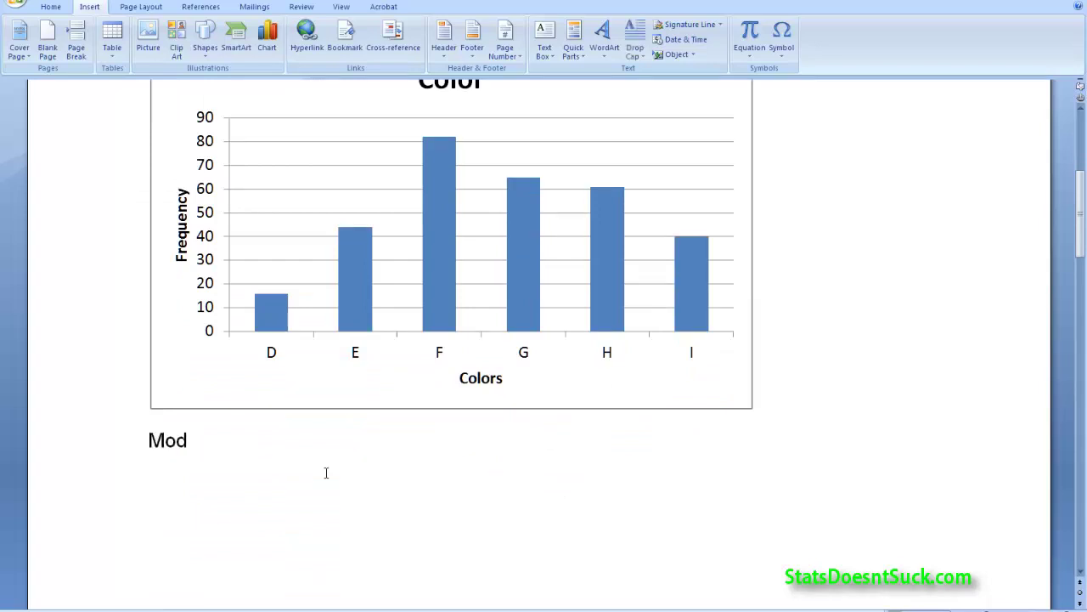
key(BackSpace)
text(st commeon)
key(BackSpace)
key(BackSpace)
key(BackSpace)
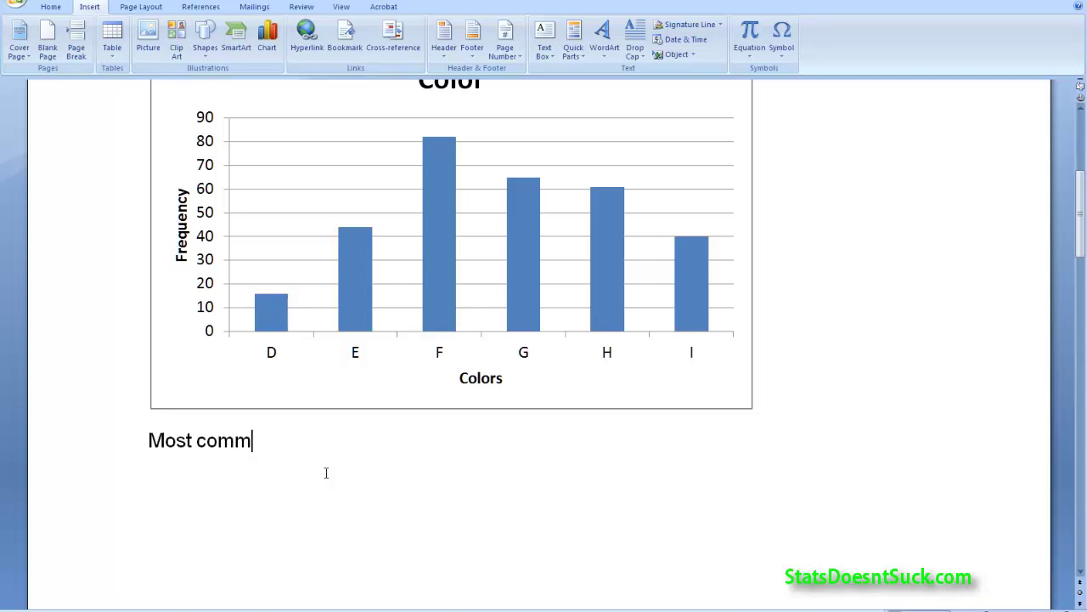
text(on color is)
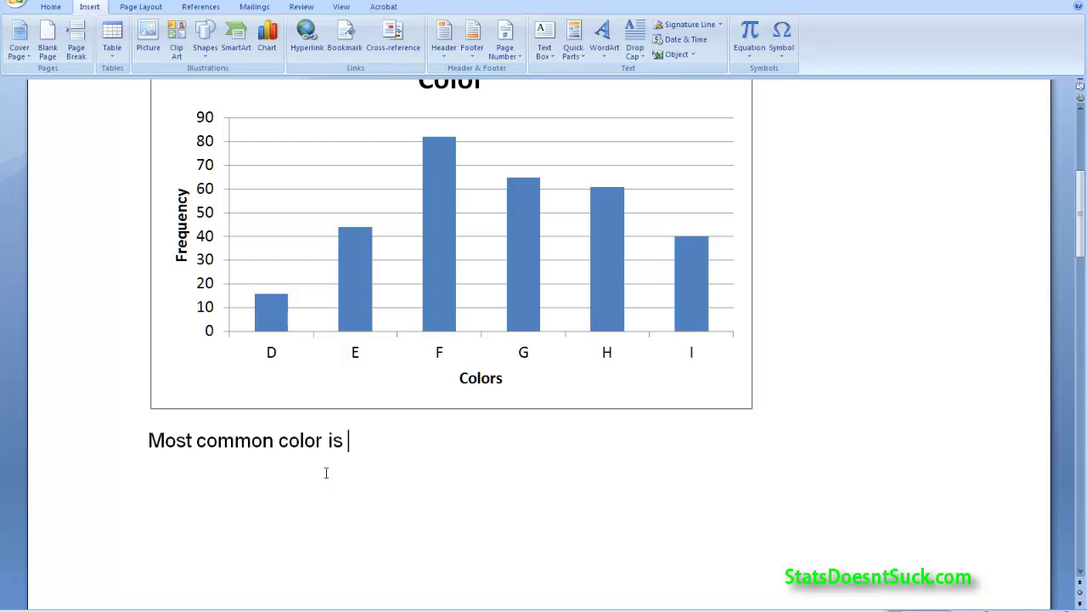
text(Fance)
key(BackSpace)
text(y Dark)
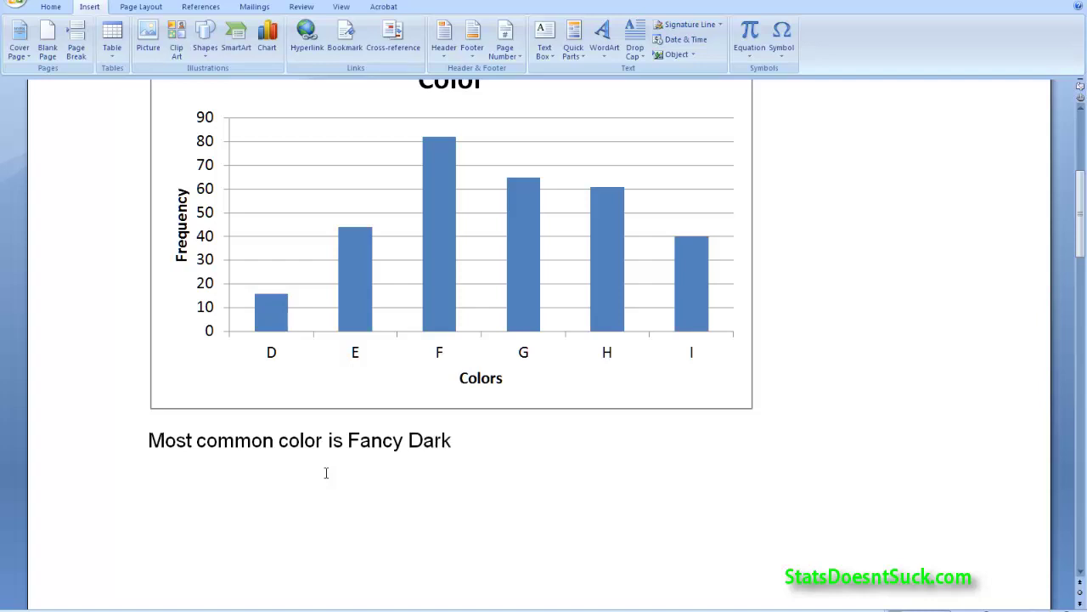
text( Brown Green)
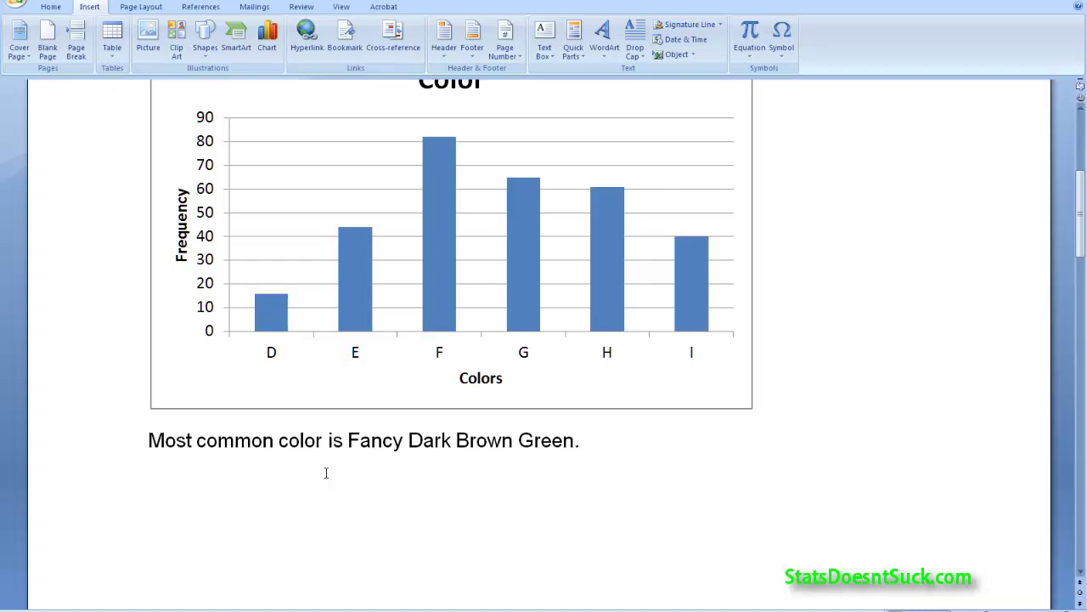
text(.)
Step: Add a new paragraph under the most common color sentence reading "Least common color is Fancy Dark Orange Brown."
key(Return)
text(Least comm)
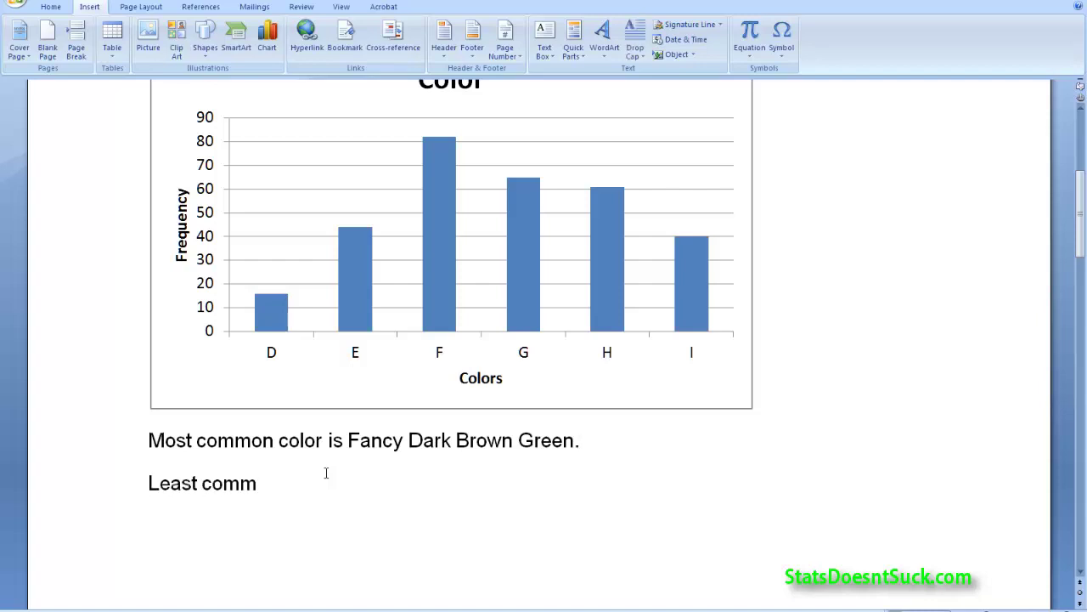
text(on color is)
text(Fancy Dark o)
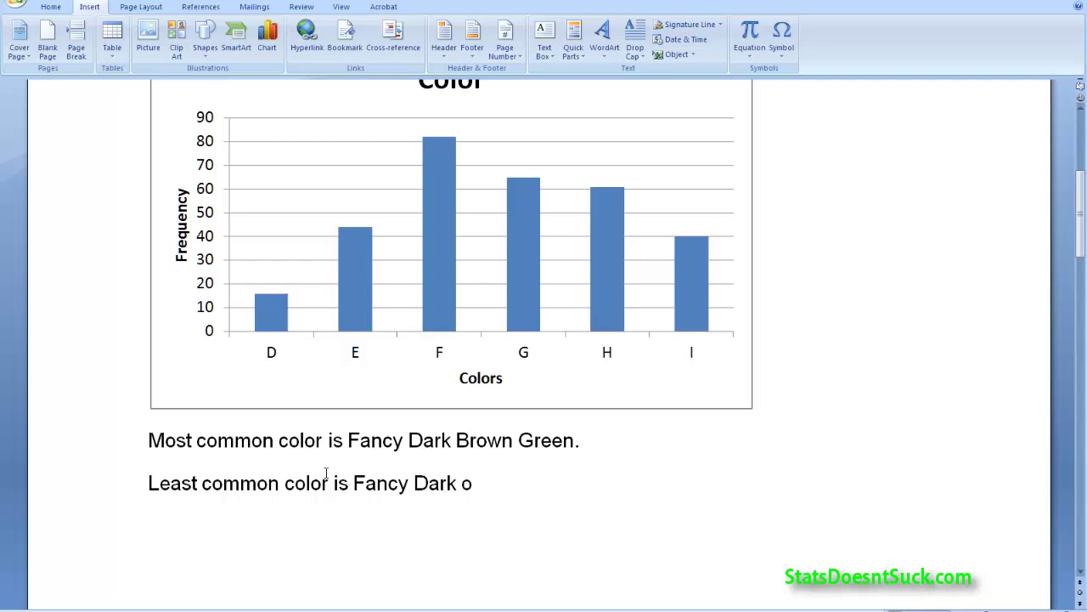
key(BackSpace)
text(Orange Brown)
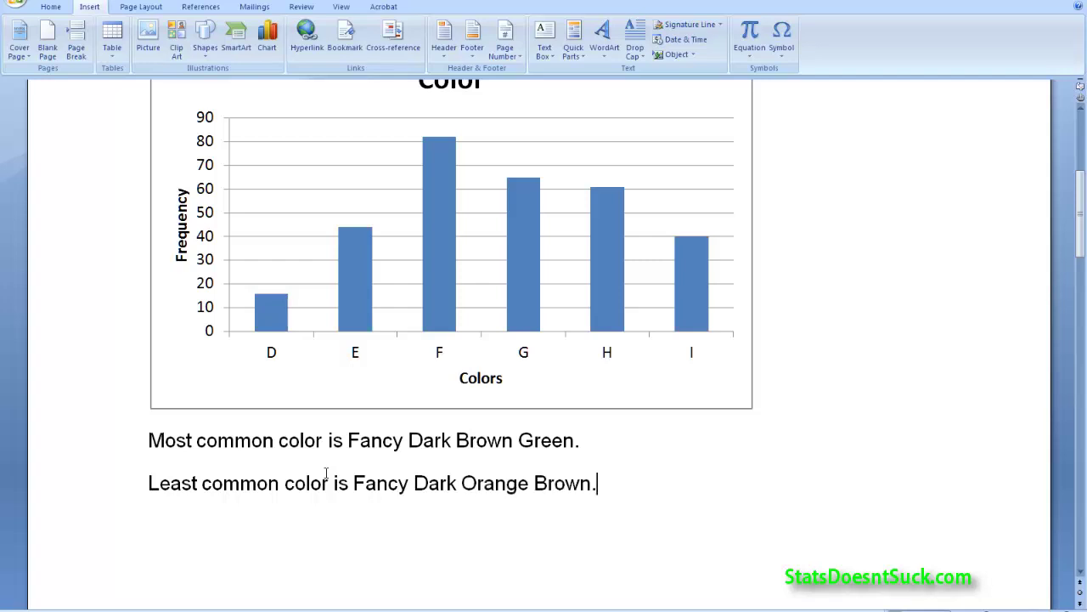
text(.)
Step: Below the Clarity chart, write the conclusion "Most common Clarity is VS1, and the least common is IF."
scroll(340, 453, up, 1)
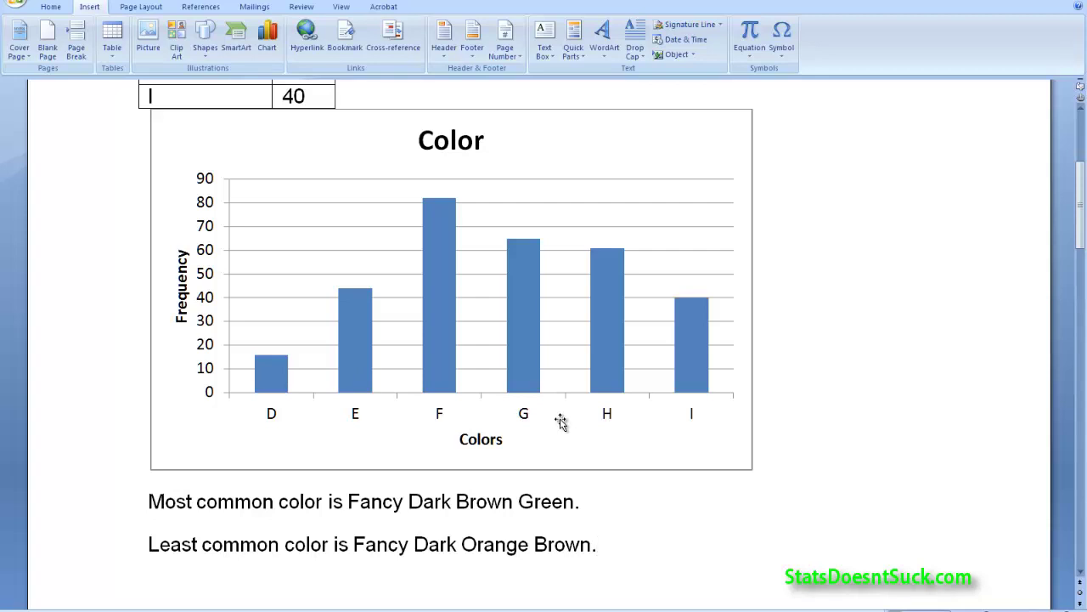
scroll(561, 419, down, 10)
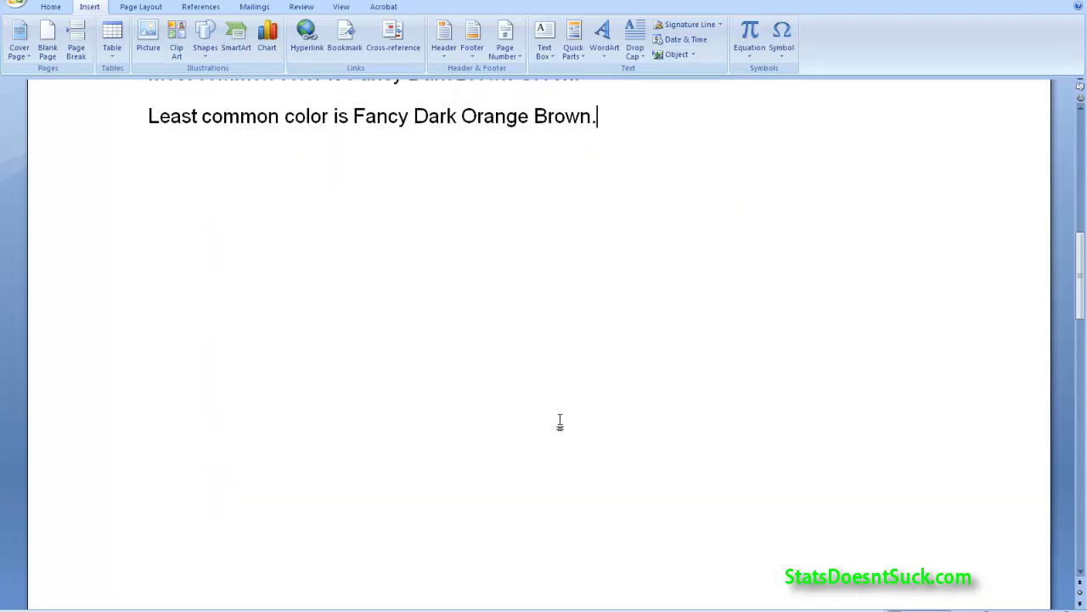
scroll(561, 419, down, 12)
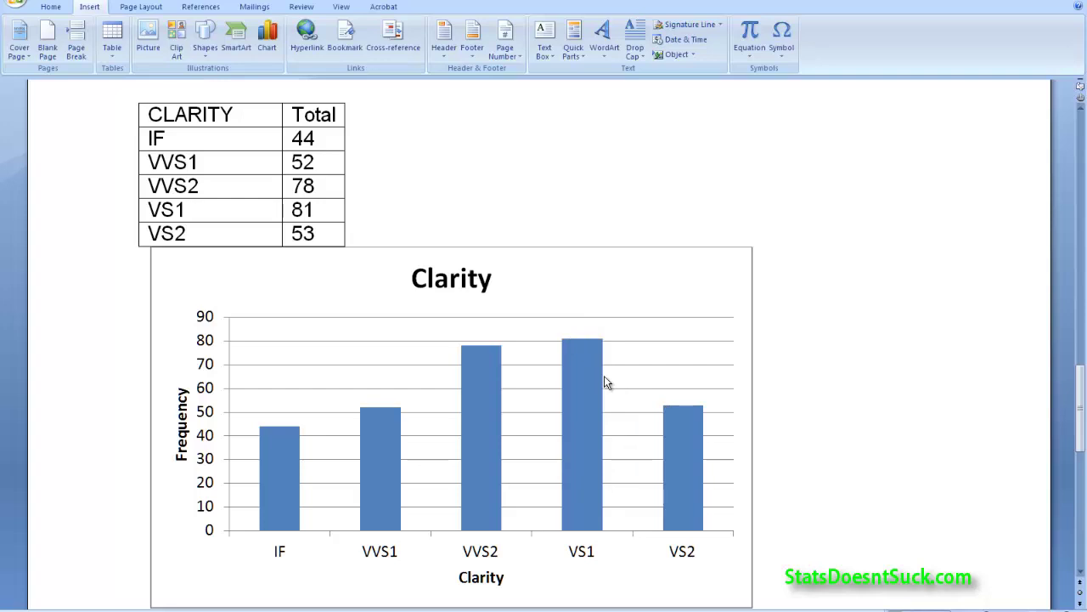
scroll(596, 411, down, 3)
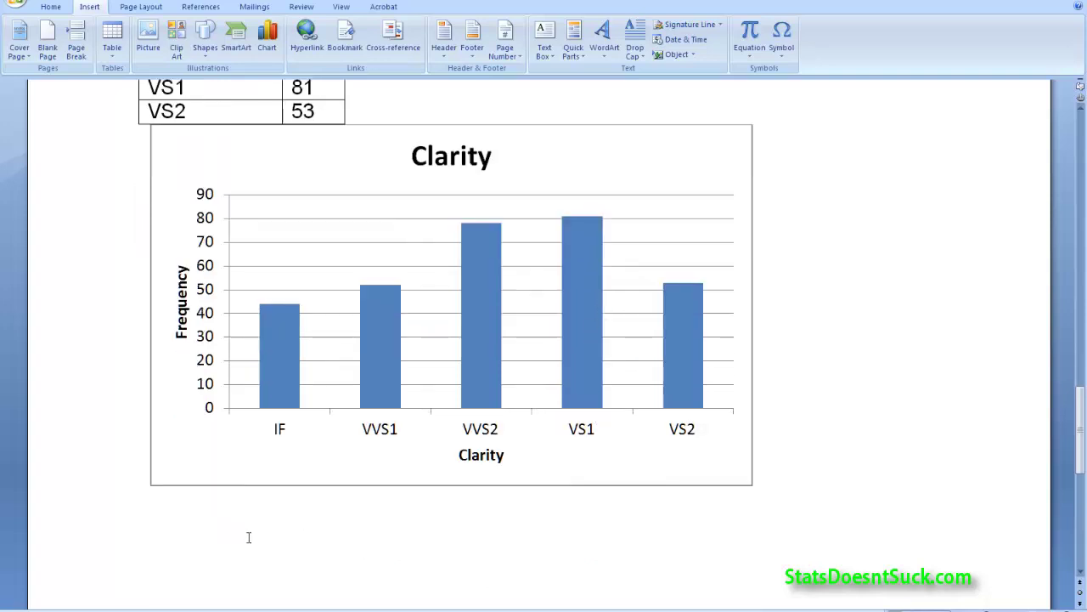
click(289, 525)
click(818, 491)
text(Most common )
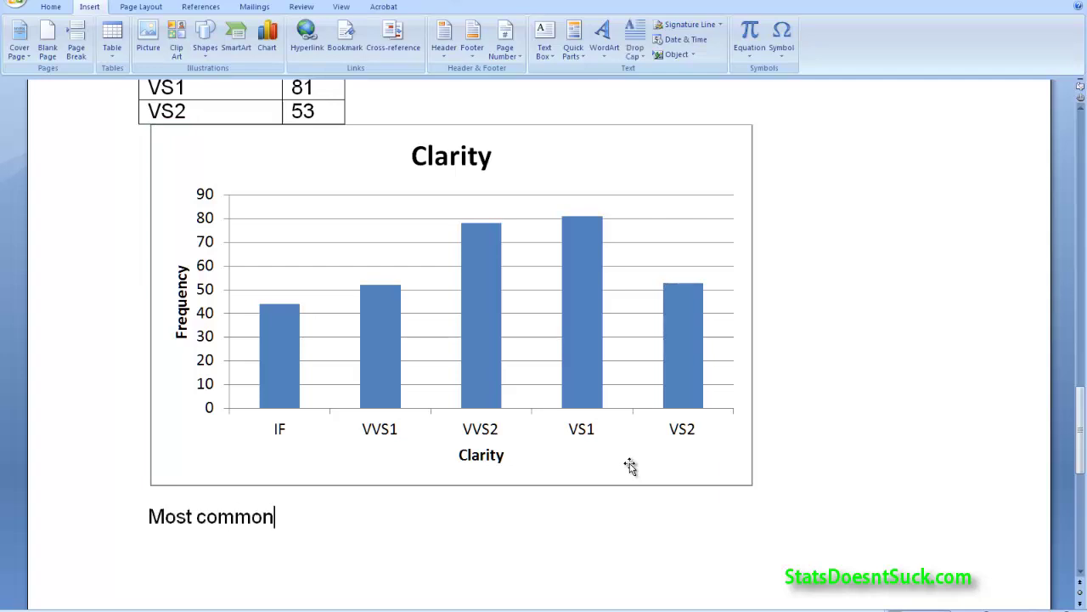
text(C)
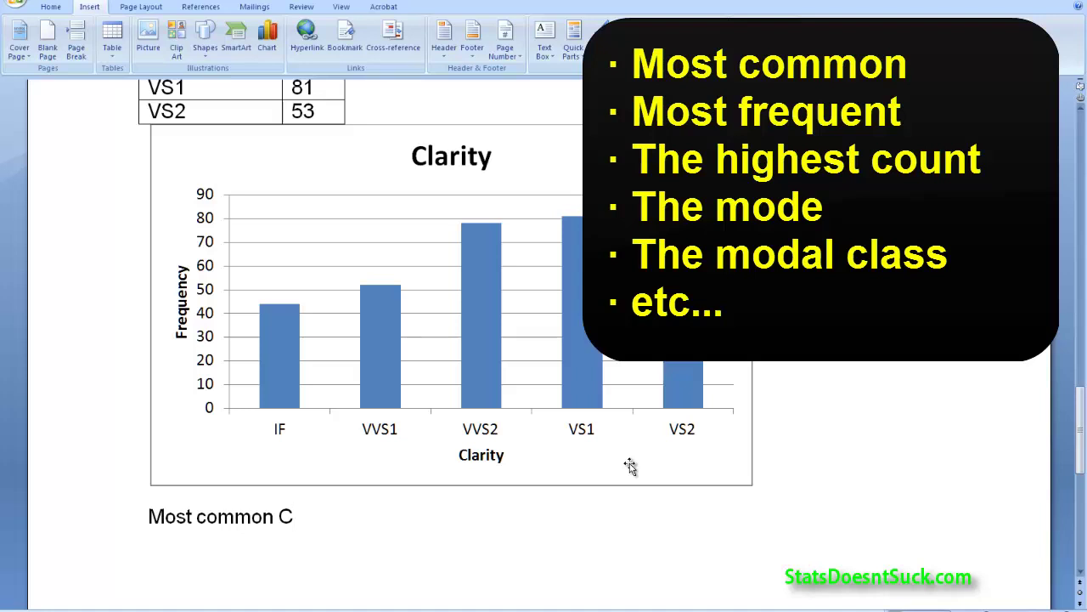
text(l)
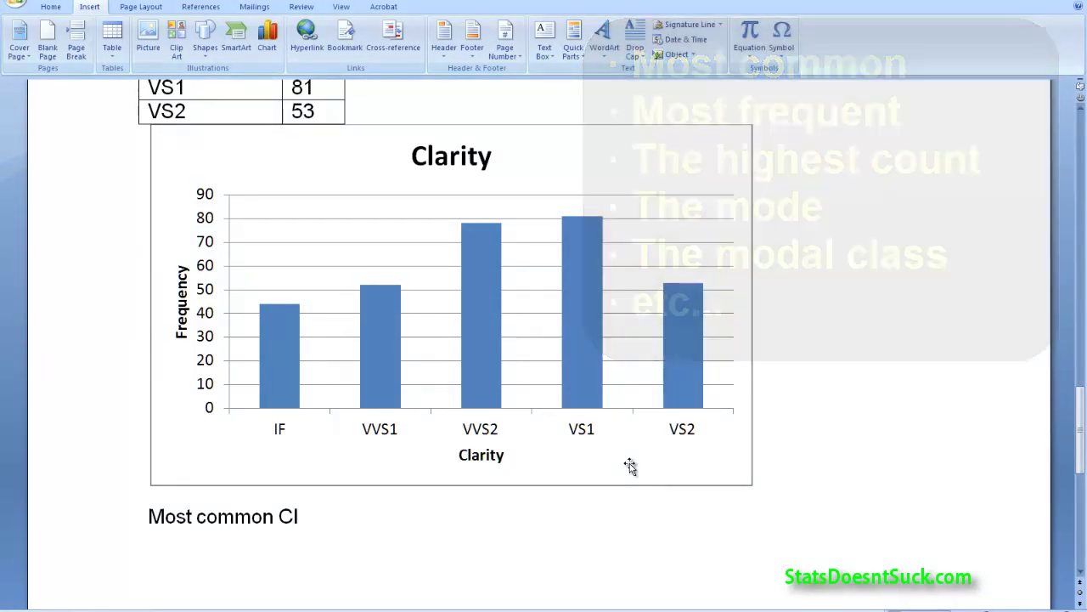
text(arity is)
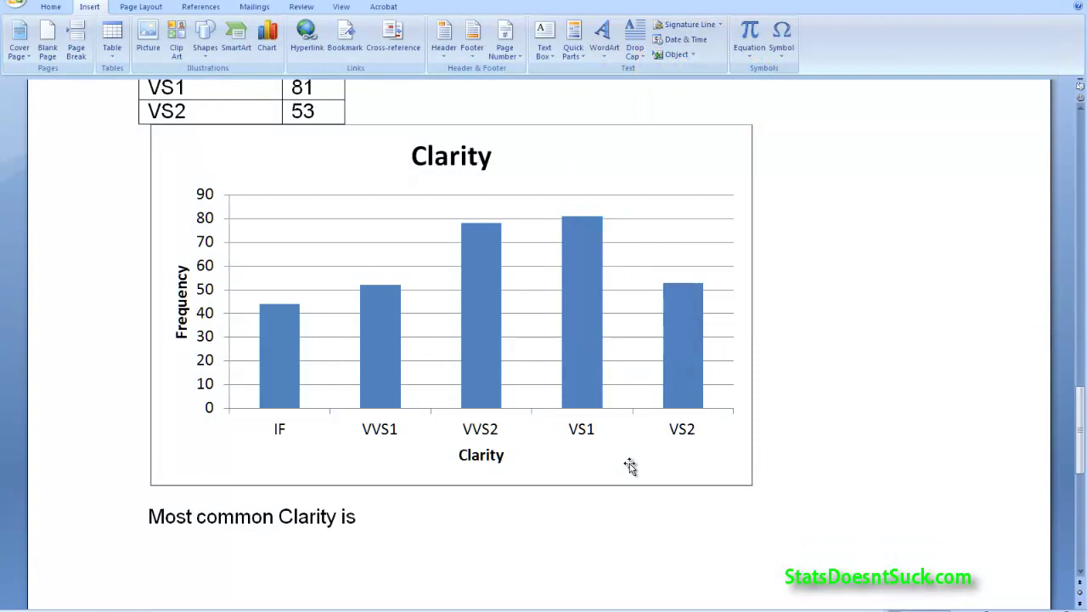
text( VS1, and th)
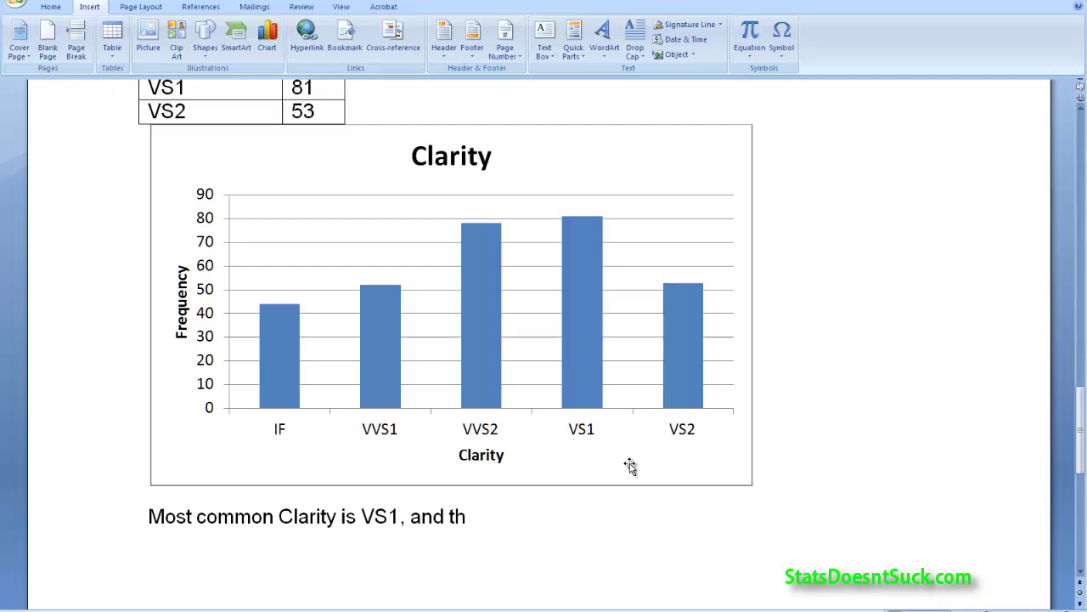
text(e least co)
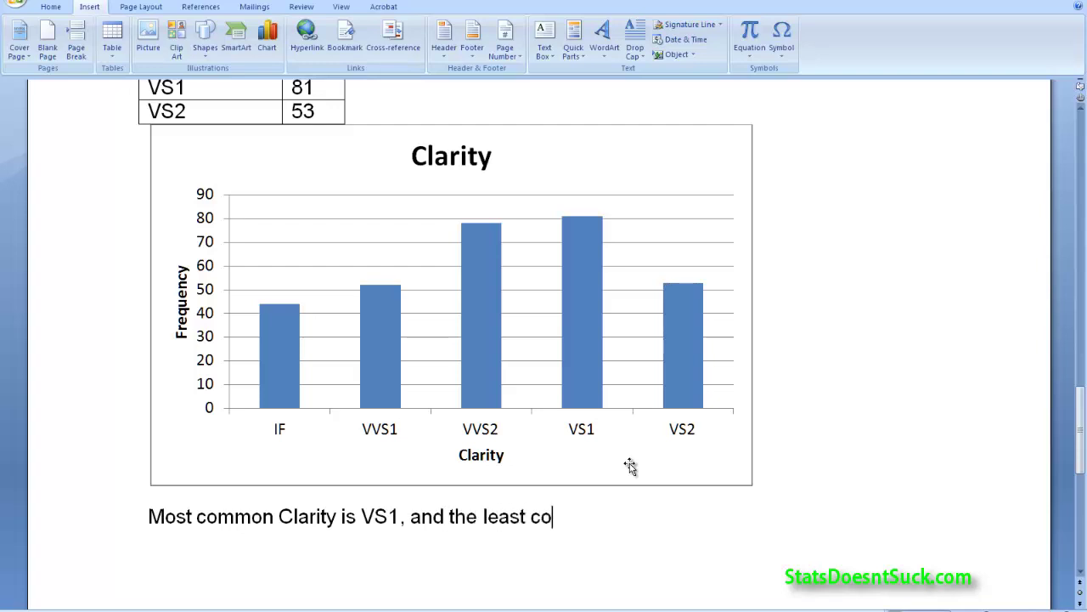
text(mmon is)
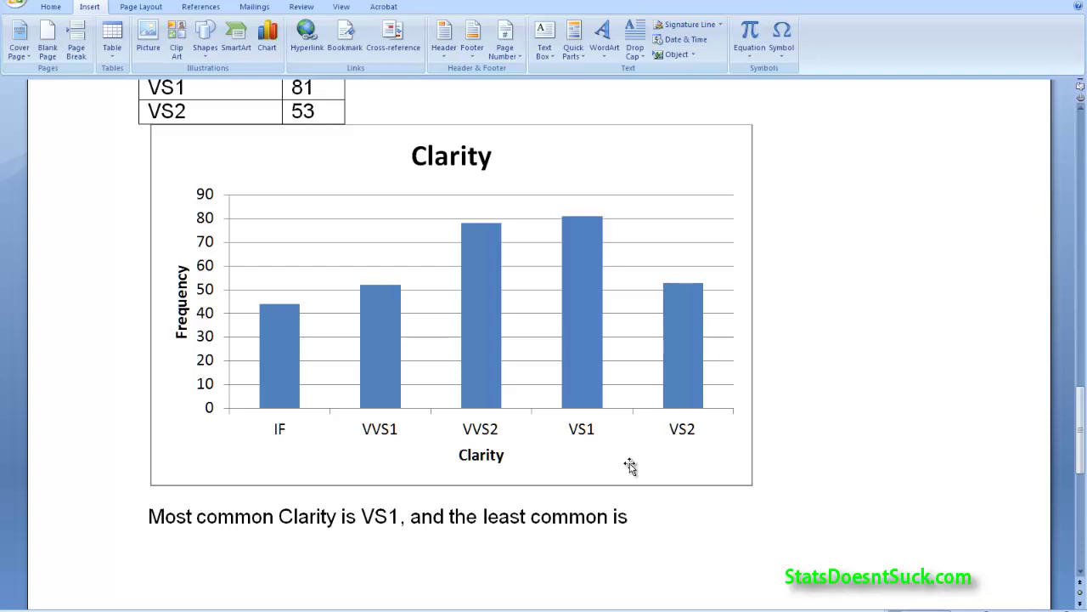
text( IF.)
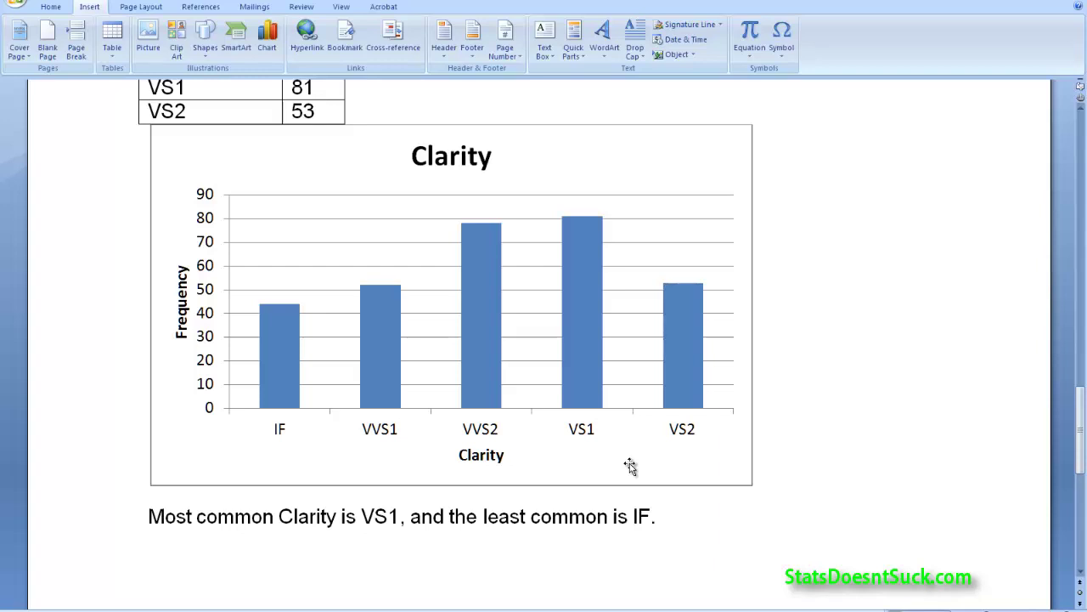